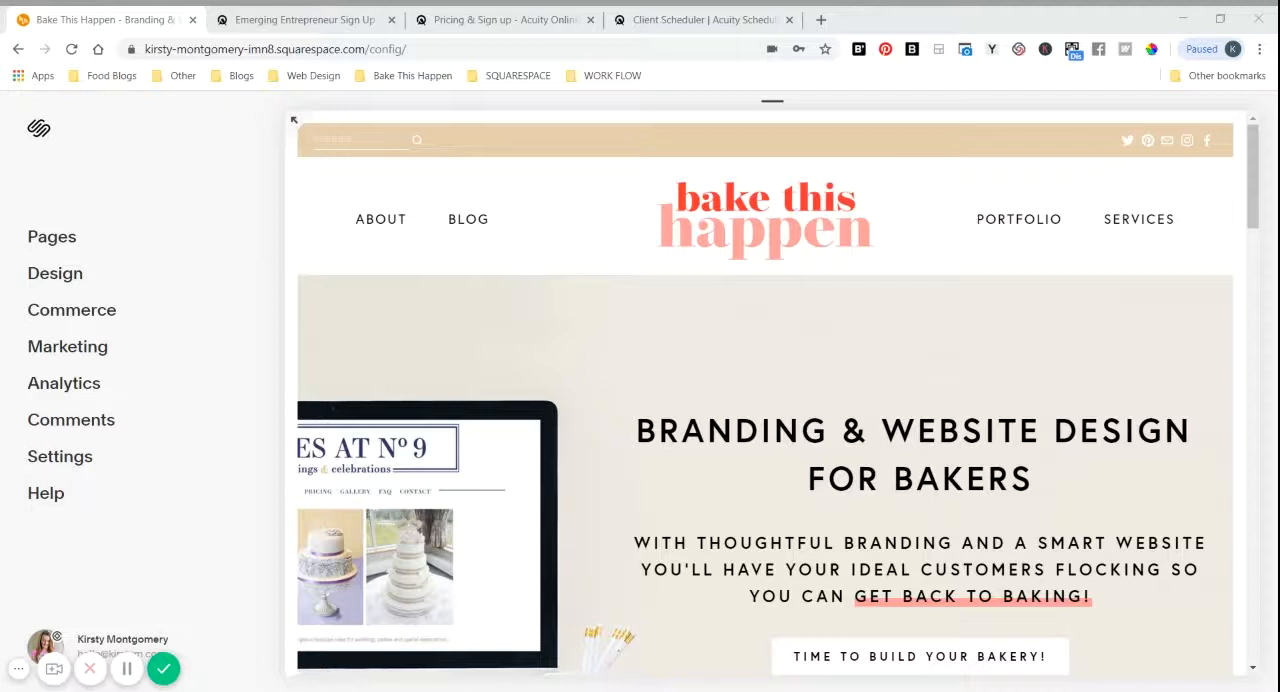
Step: Add a new Booking page with the Description layout to the Not Linked section of the site's pages
{"action": "left_click", "coordinate": [60, 245]}
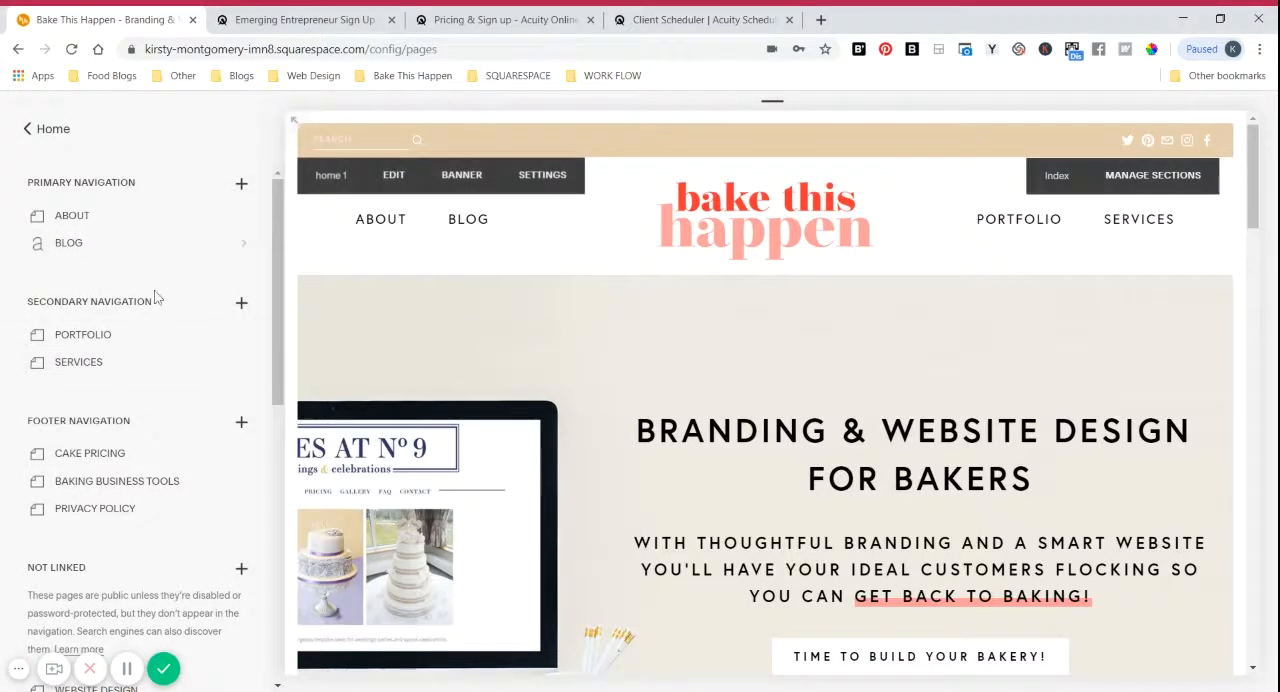
{"action": "scroll", "coordinate": [157, 295], "scroll_direction": "down", "scroll_amount": 3}
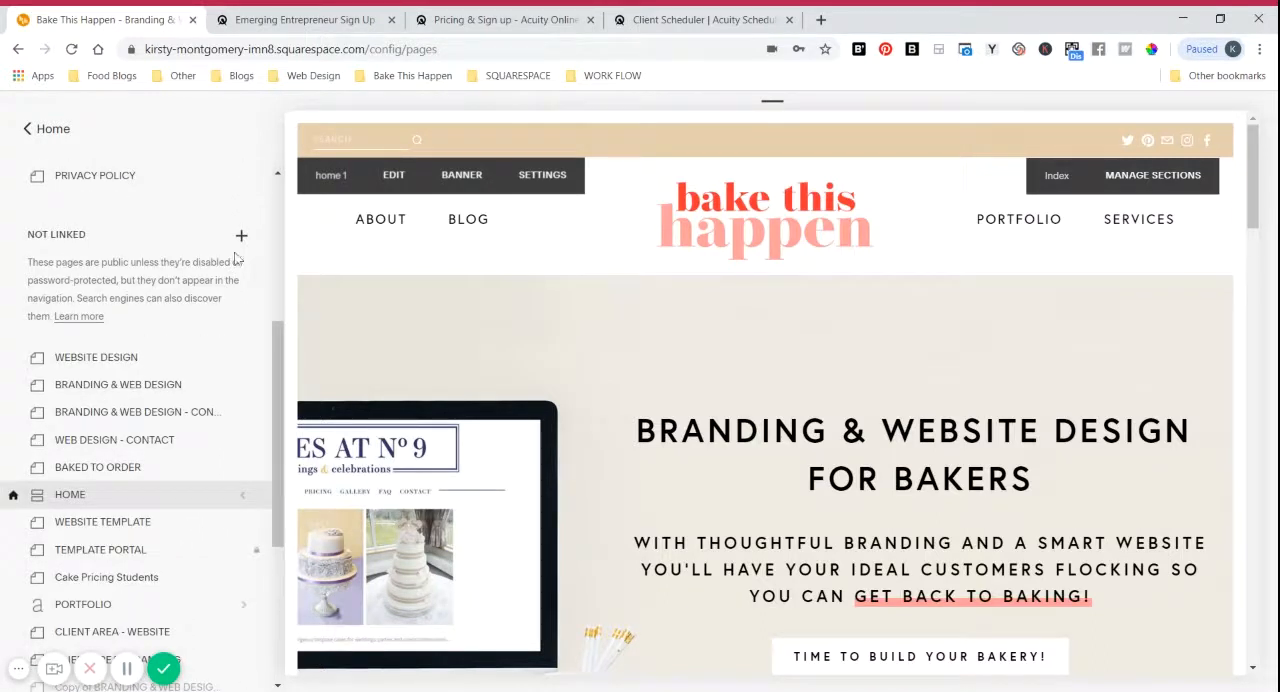
{"action": "left_click", "coordinate": [242, 236]}
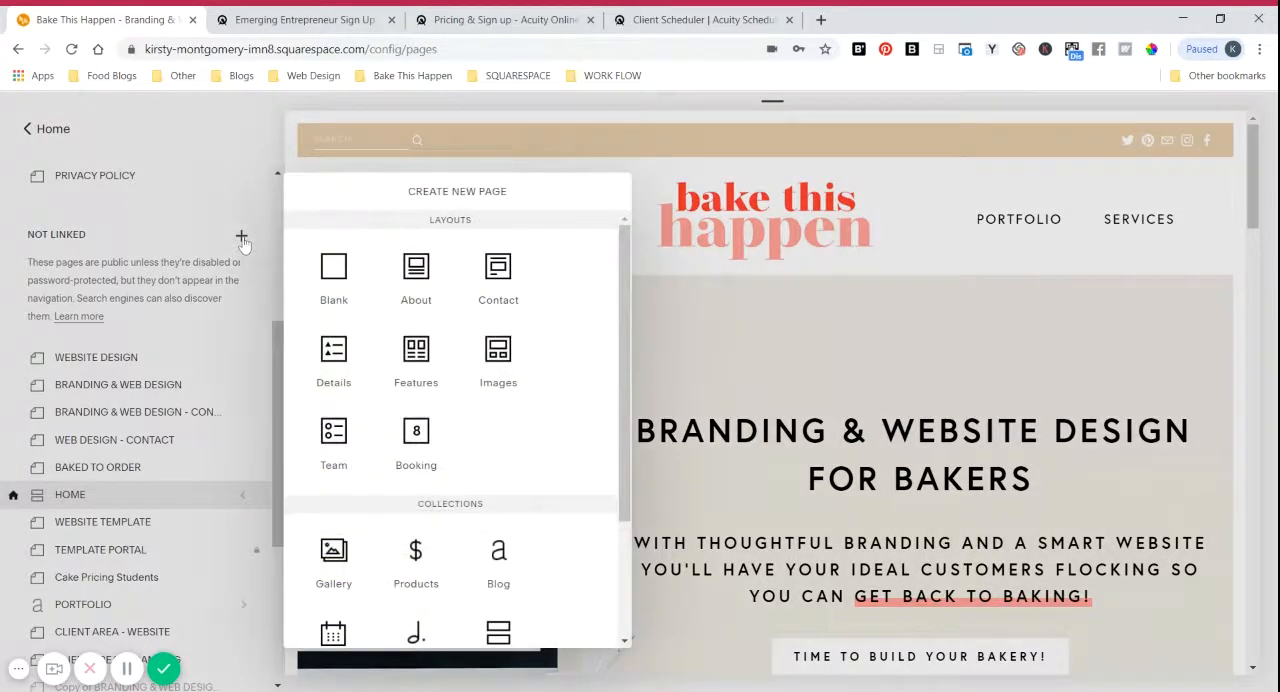
{"action": "left_click", "coordinate": [416, 430]}
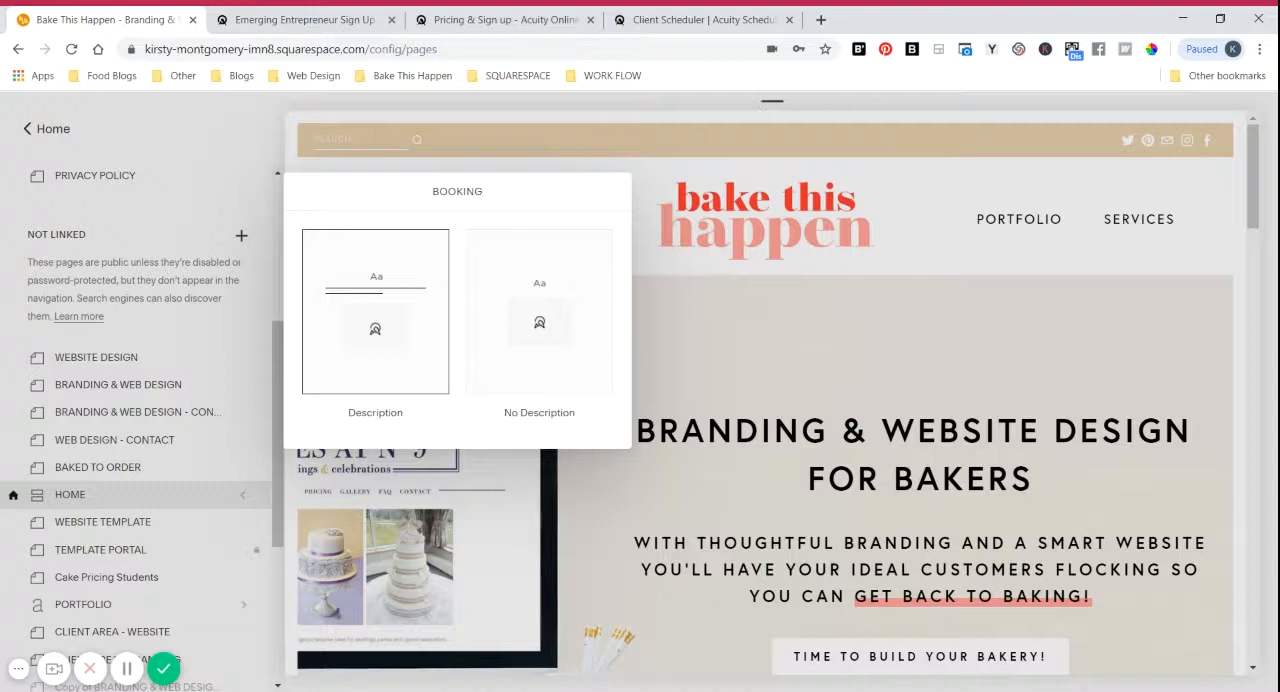
{"action": "left_click", "coordinate": [400, 290]}
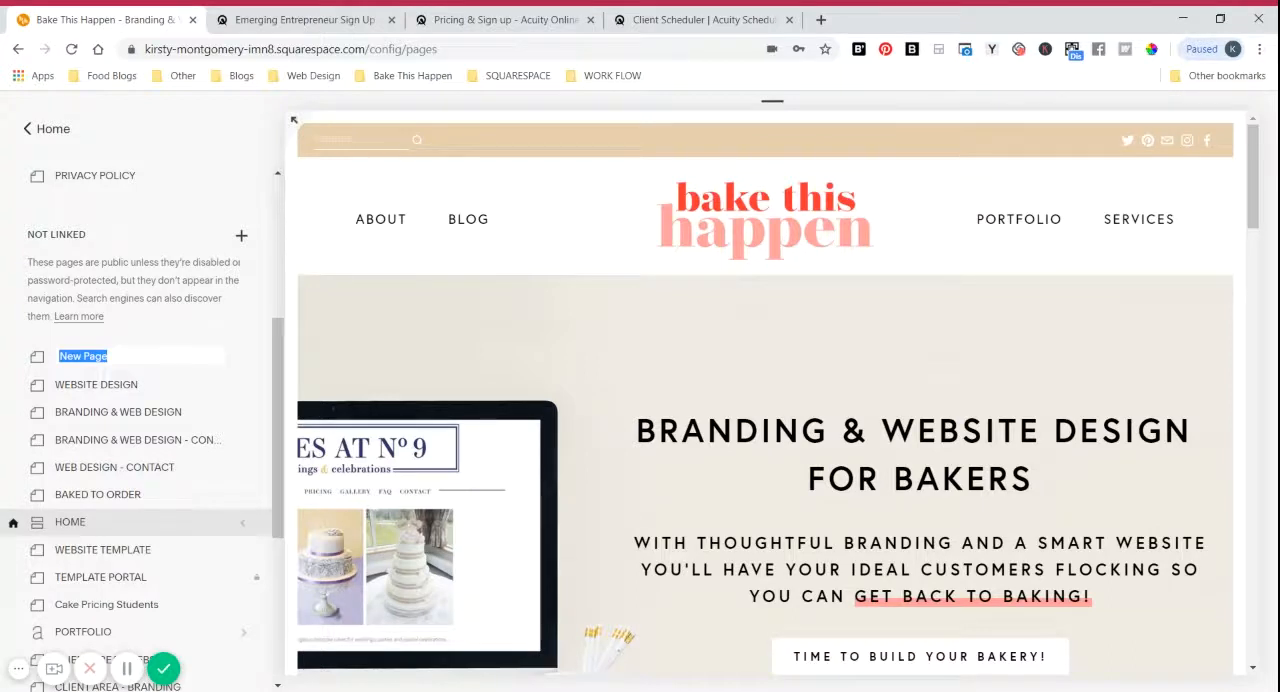
Step: Name the new booking page WEDDING CAKE CONSULTATIONS
{"action": "type", "text": "WEDDING CAKE"}
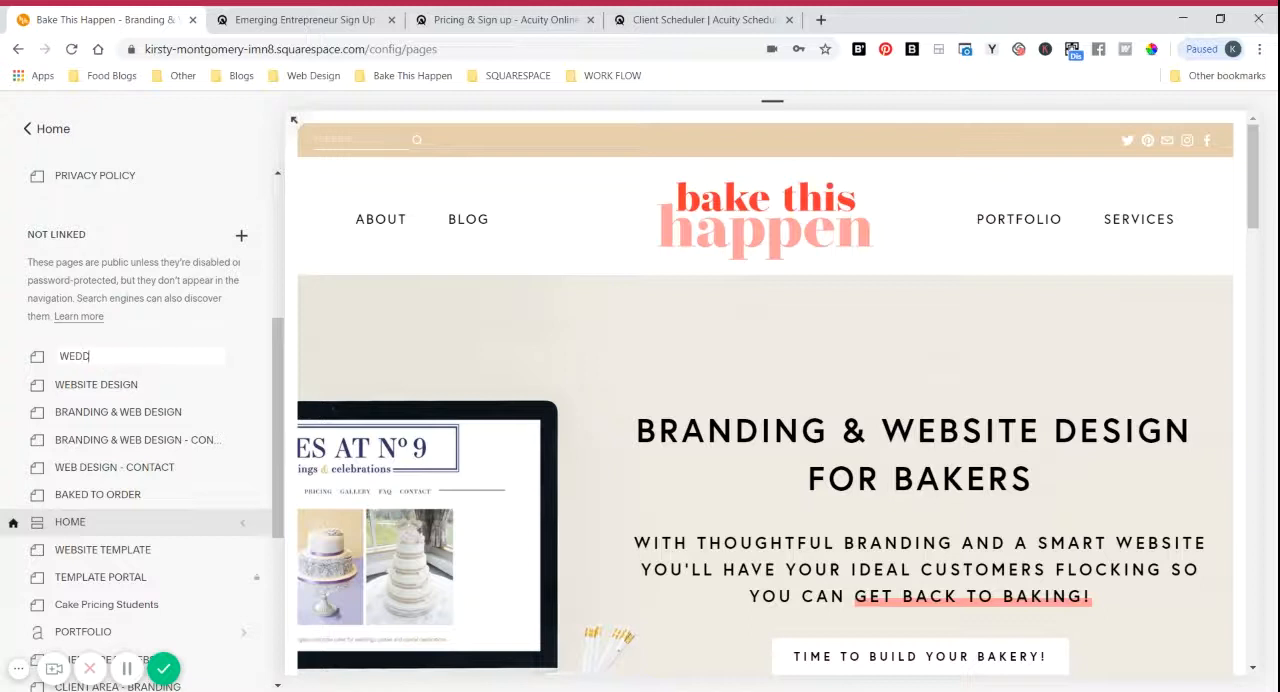
{"action": "type", "text": " CONSULTATIONS"}
{"action": "key", "text": "Return"}
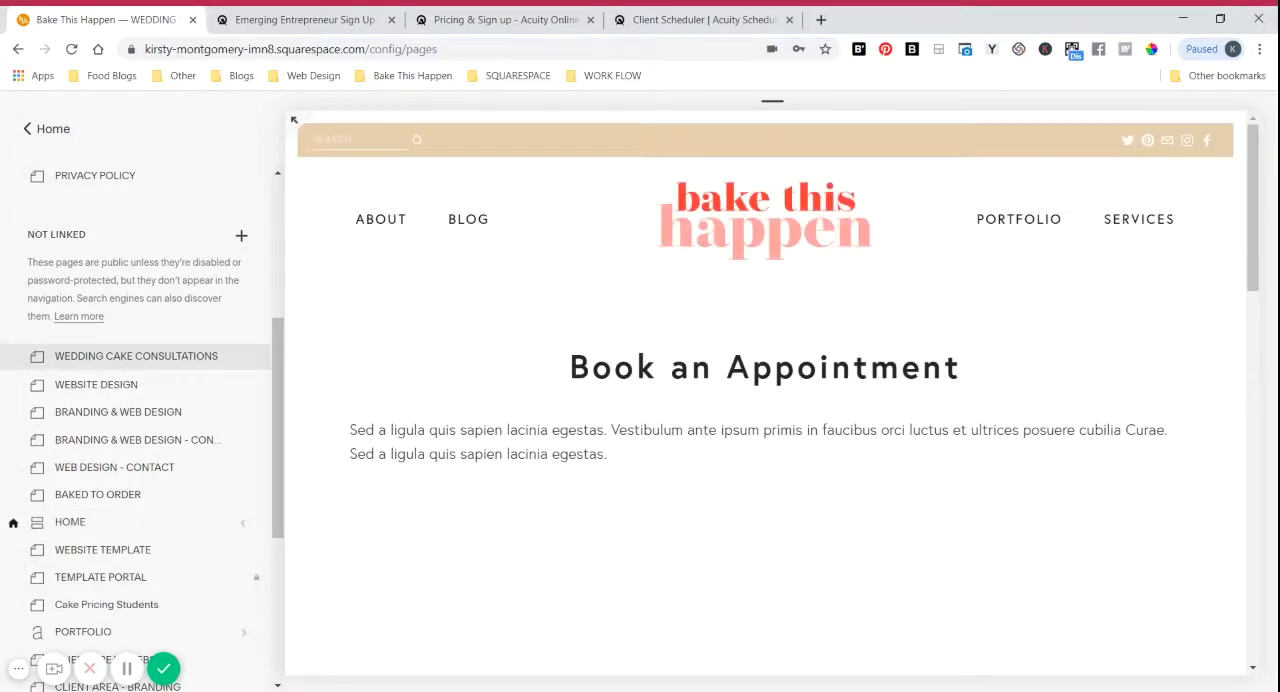
Step: Edit the wedding cake consultations page content and open the settings of its Appointment Scheduling block
{"action": "mouse_move", "coordinate": [518, 388]}
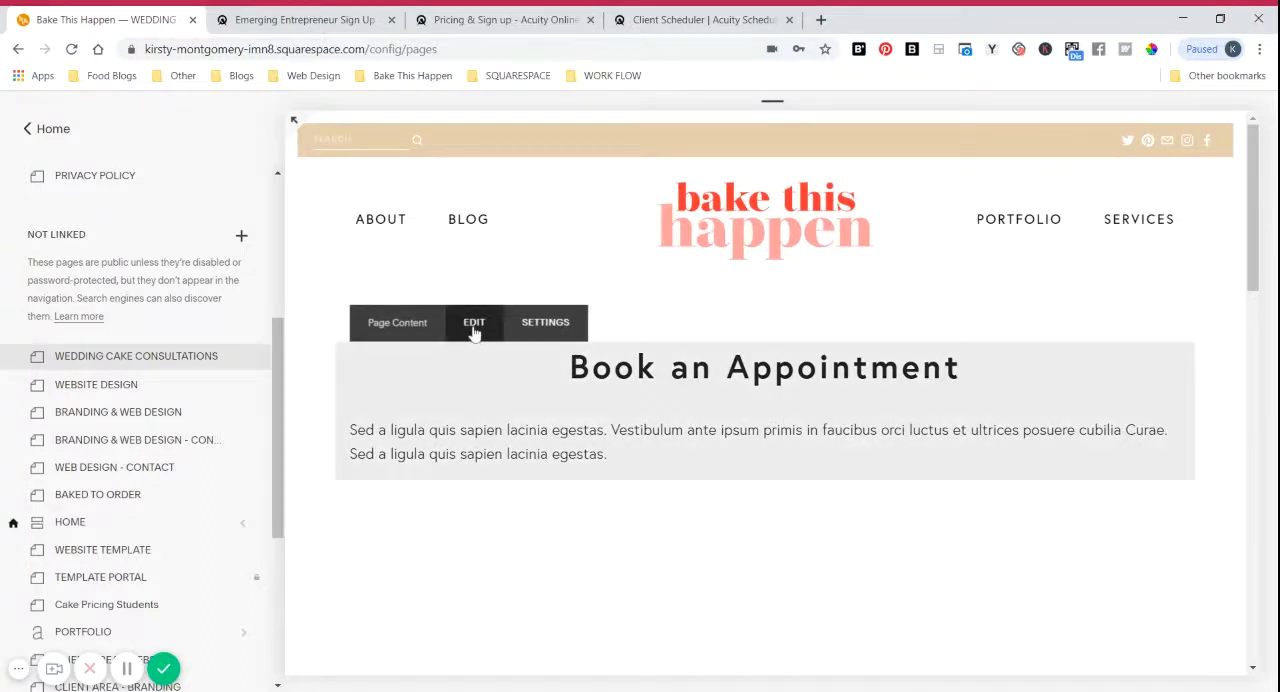
{"action": "left_click", "coordinate": [474, 325]}
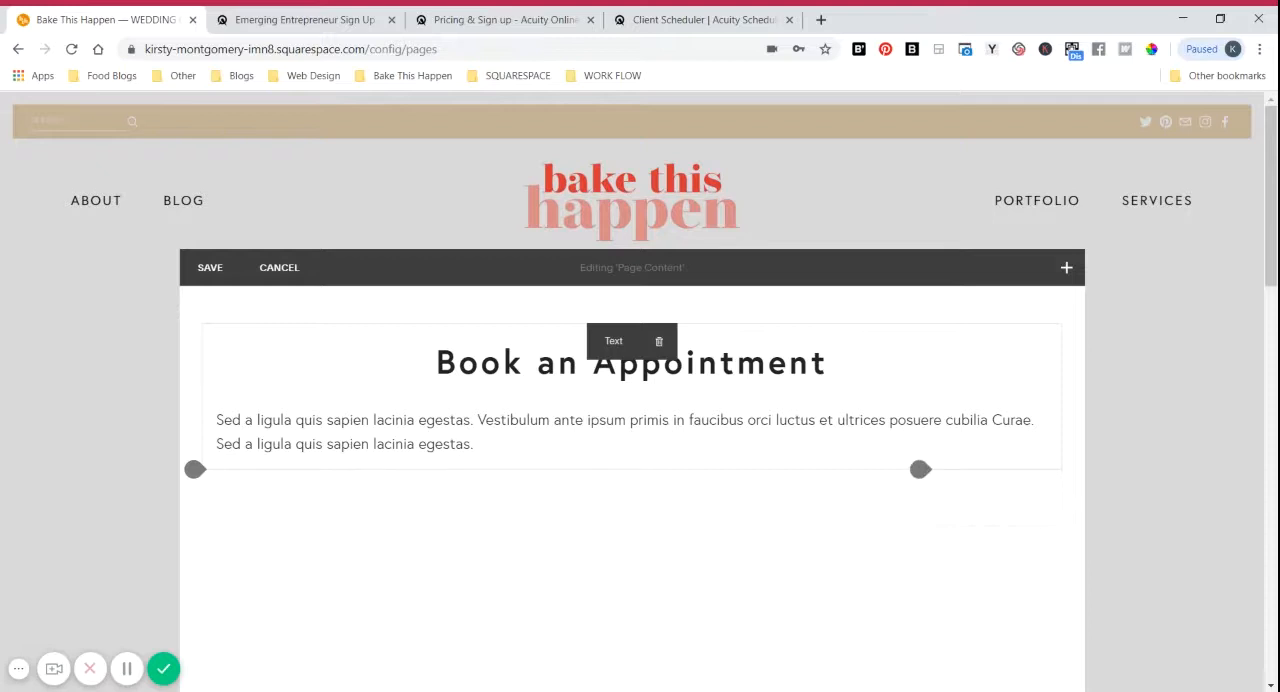
{"action": "scroll", "coordinate": [640, 420], "scroll_direction": "down", "scroll_amount": 2}
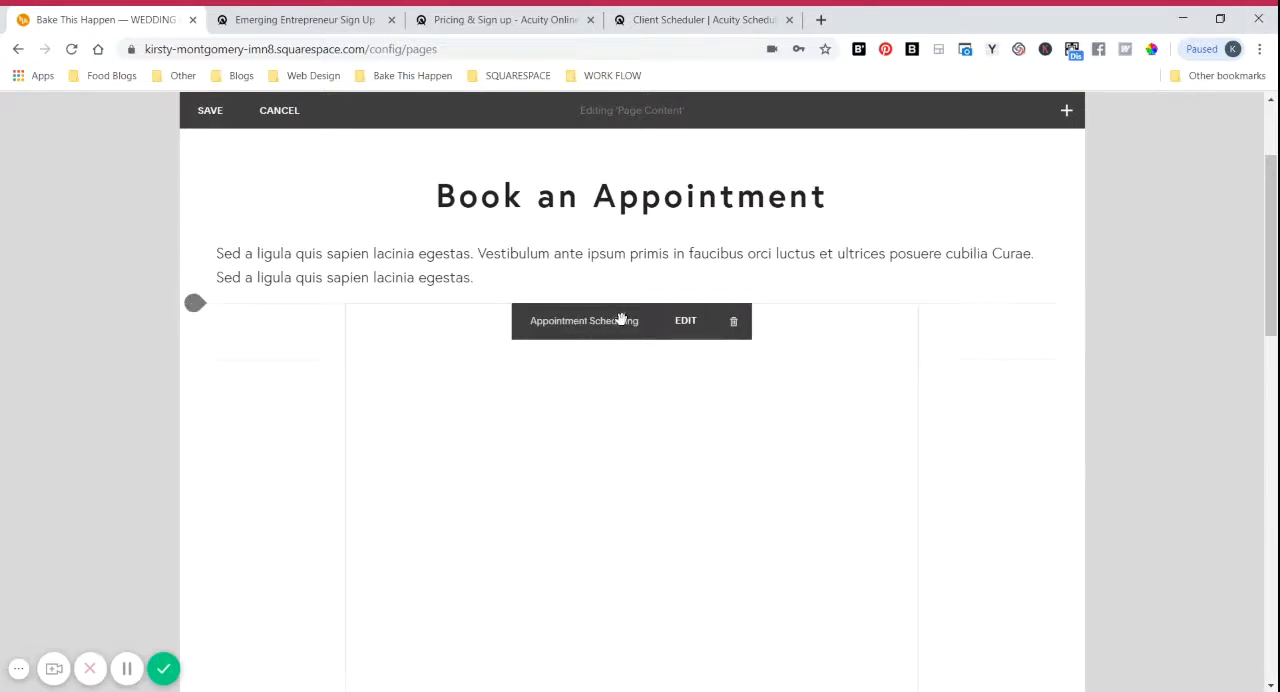
{"action": "left_click", "coordinate": [686, 330]}
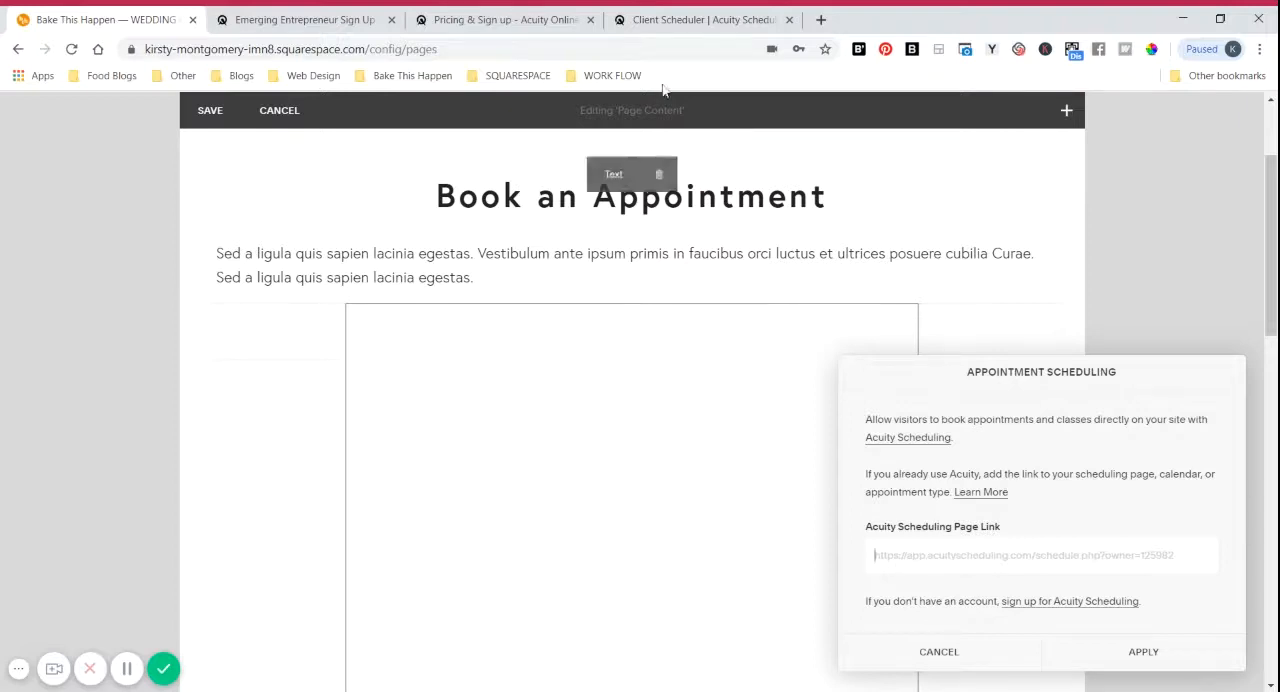
Step: Review the Acuity Scheduling plan pricing and account sign-up pages alongside the block's scheduling link settings
{"action": "left_click", "coordinate": [479, 28]}
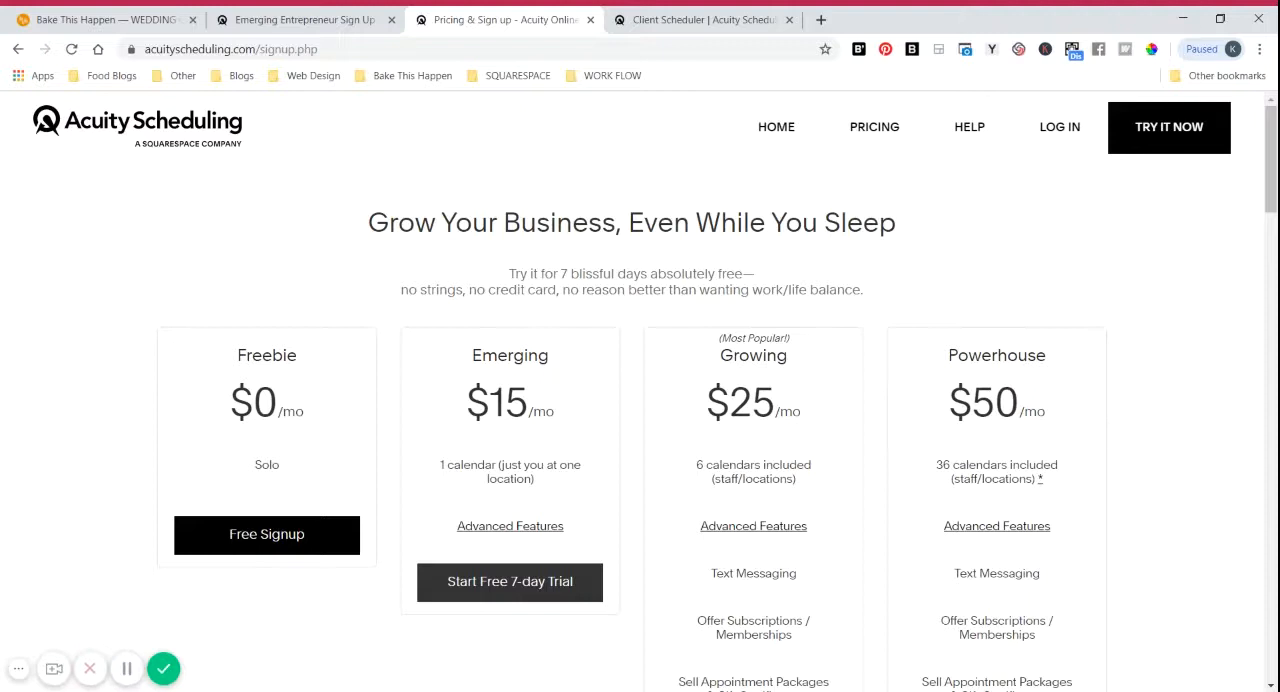
{"action": "left_click", "coordinate": [253, 12]}
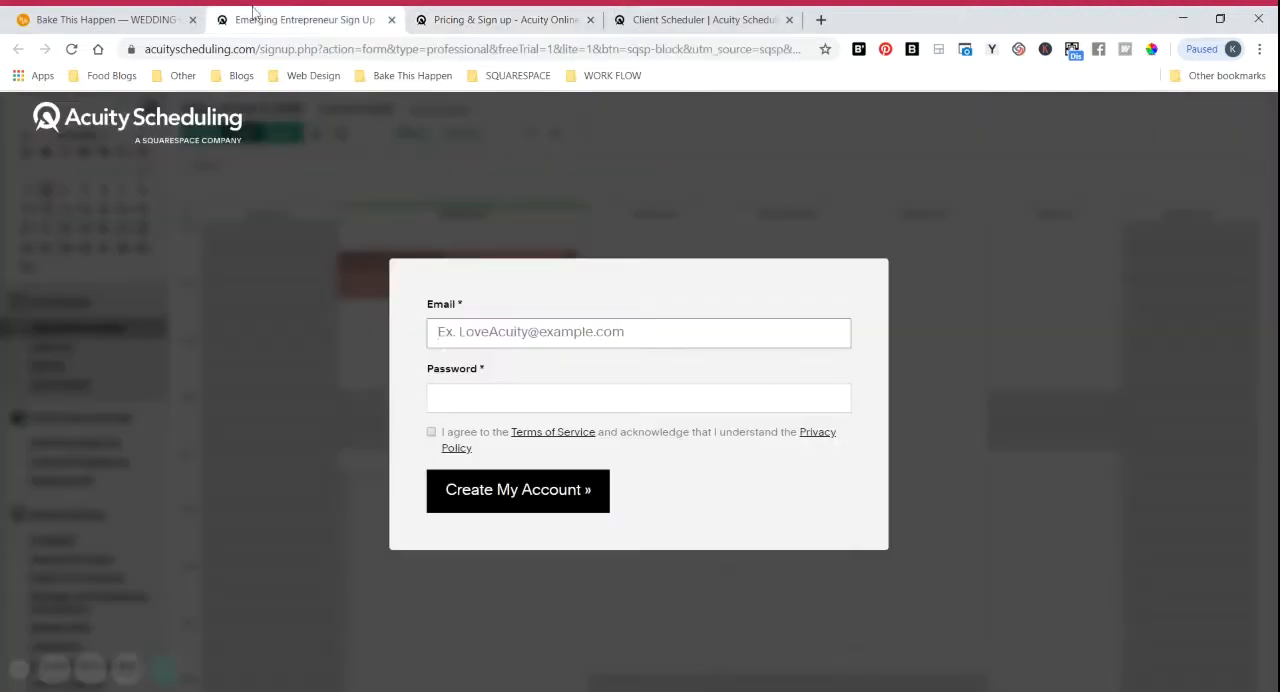
{"action": "left_click", "coordinate": [100, 19]}
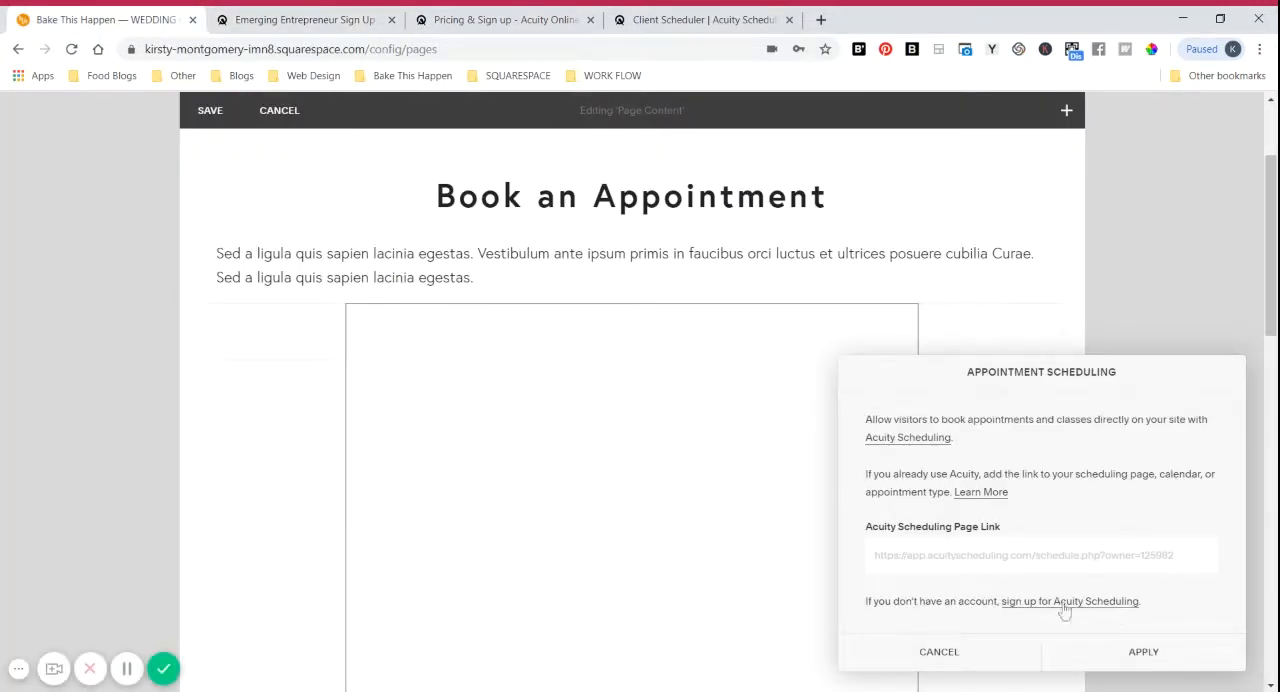
{"action": "left_click", "coordinate": [295, 16]}
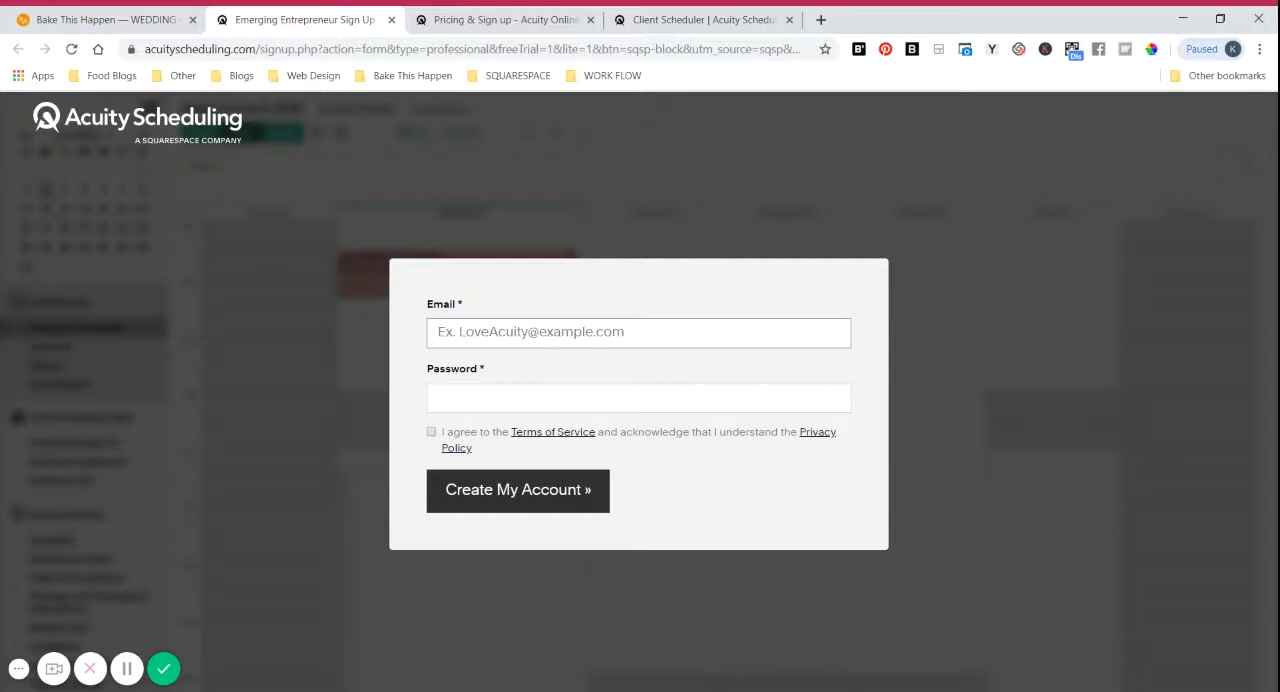
{"action": "left_click", "coordinate": [713, 14]}
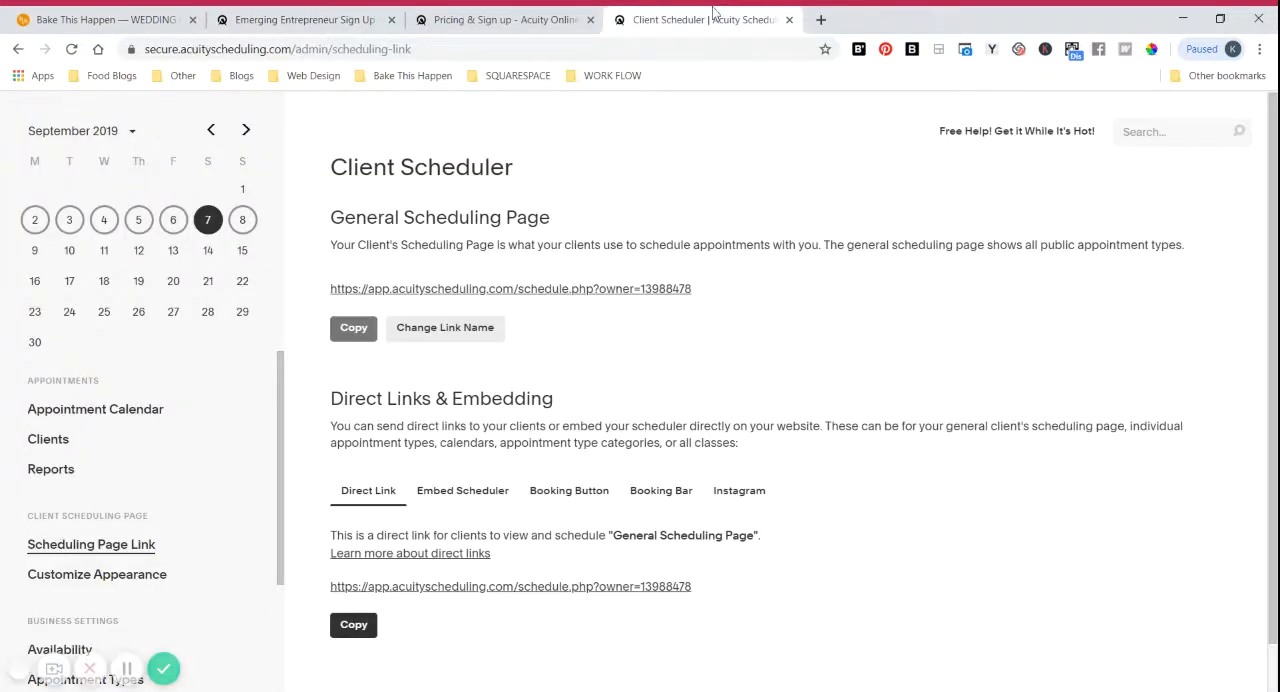
{"action": "left_click", "coordinate": [510, 19]}
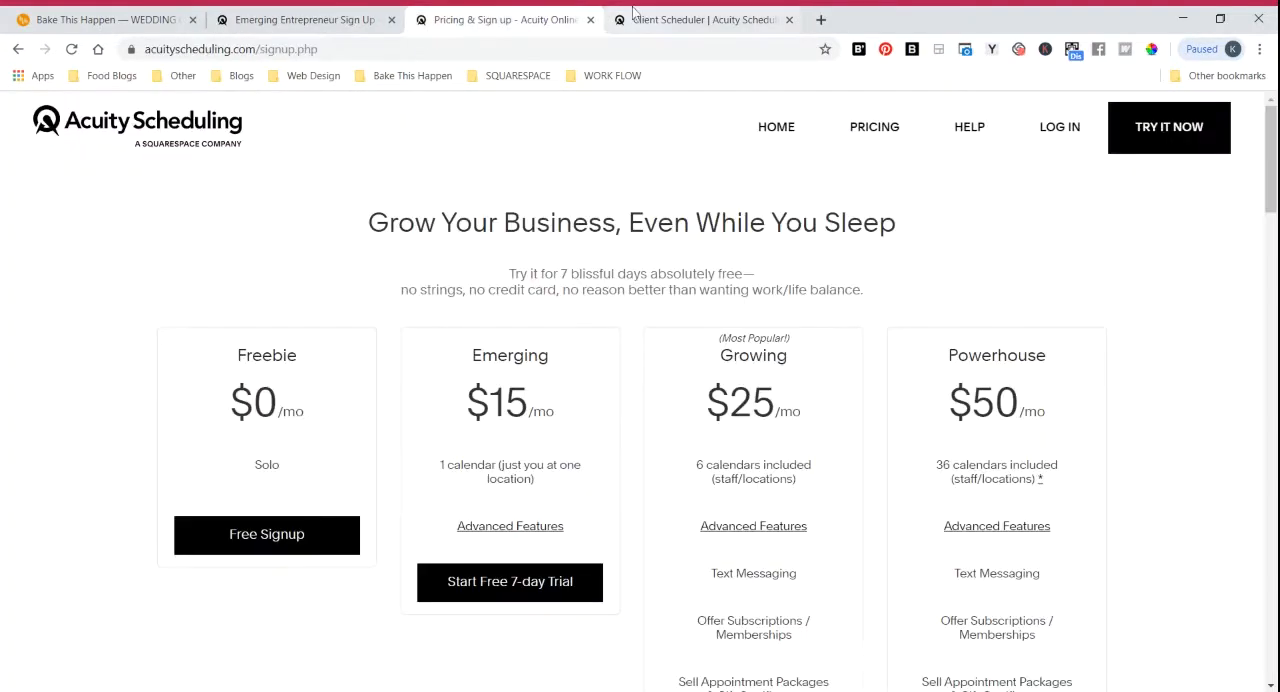
Step: Switch to the Acuity Scheduling admin, view the weekly appointment calendar, and open the regular weekly hours in the Availability settings
{"action": "left_click", "coordinate": [660, 19]}
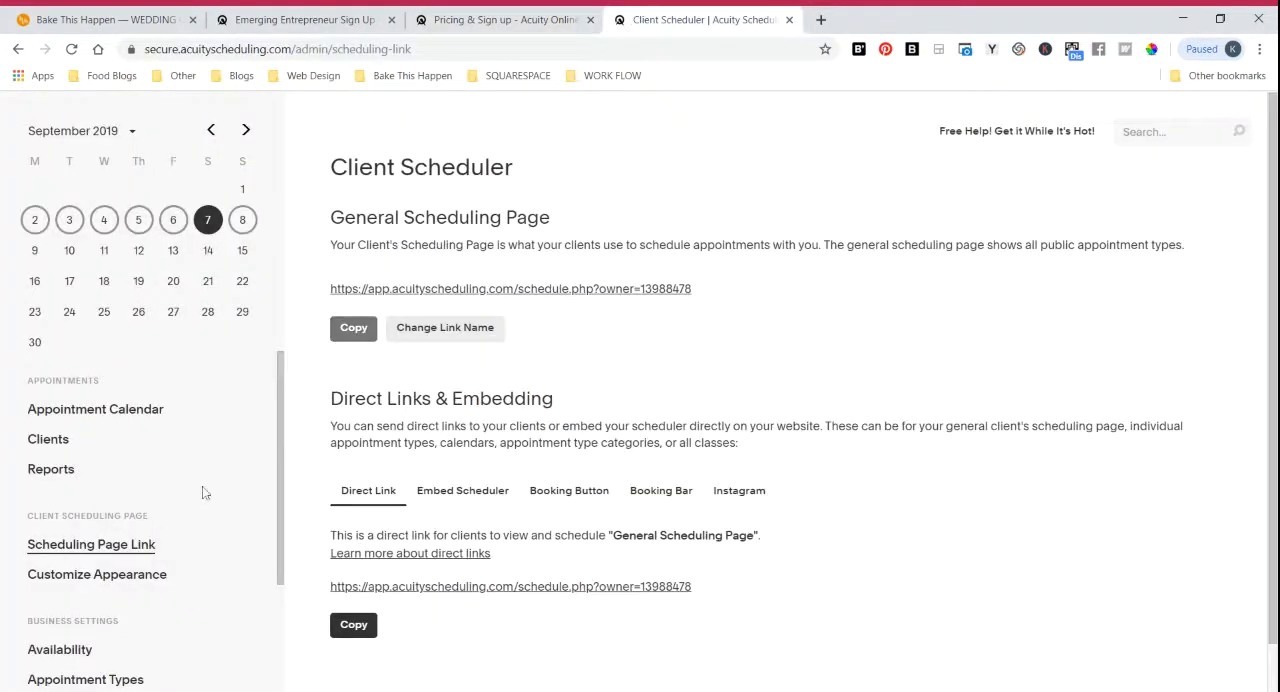
{"action": "left_click", "coordinate": [95, 410]}
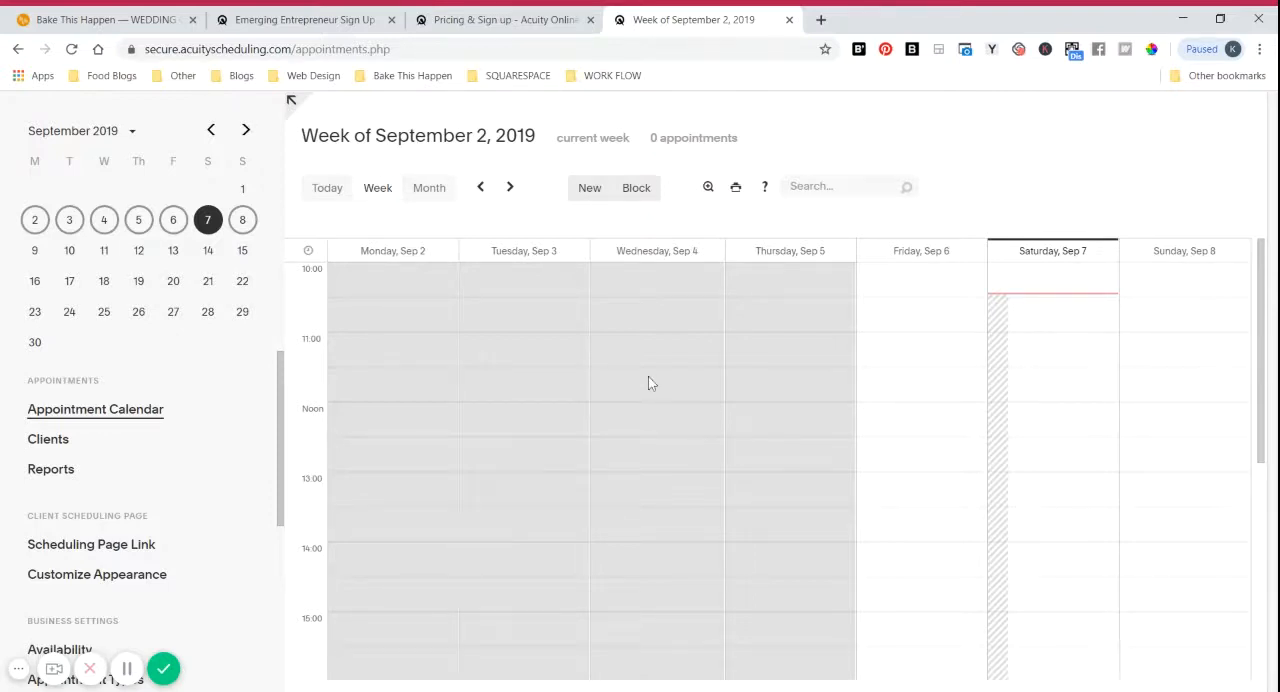
{"action": "scroll", "coordinate": [121, 474], "scroll_direction": "down", "scroll_amount": 1}
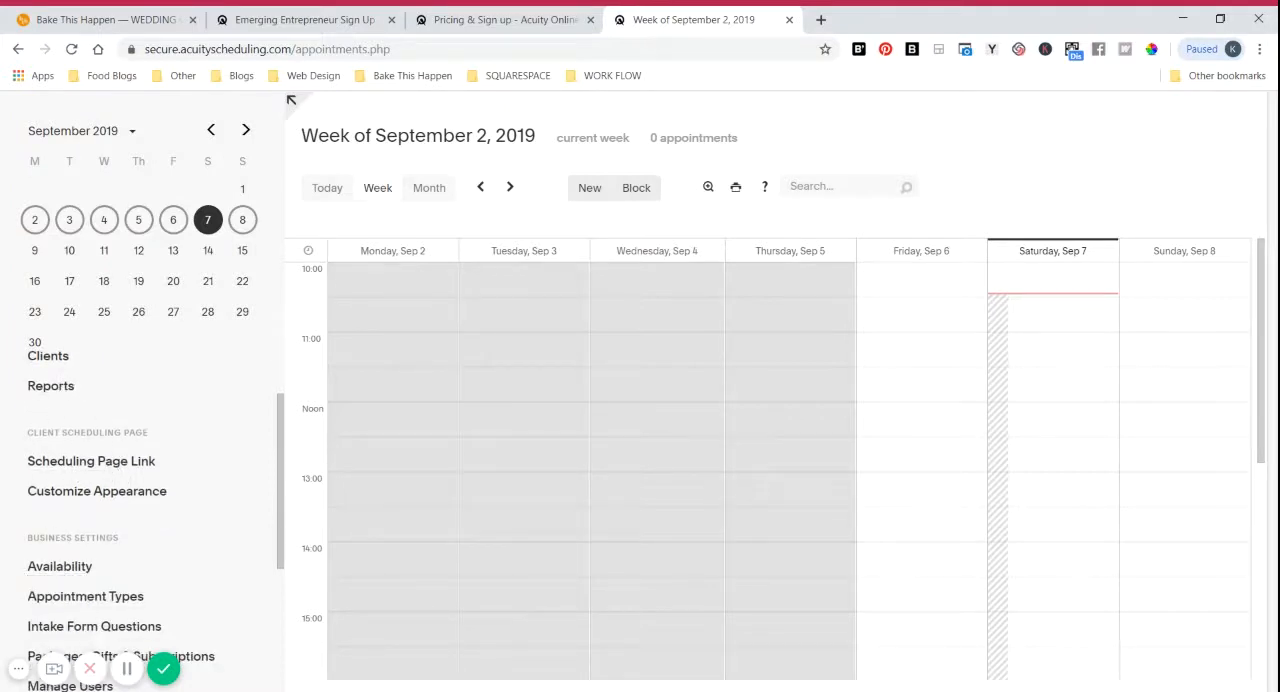
{"action": "left_click", "coordinate": [59, 568]}
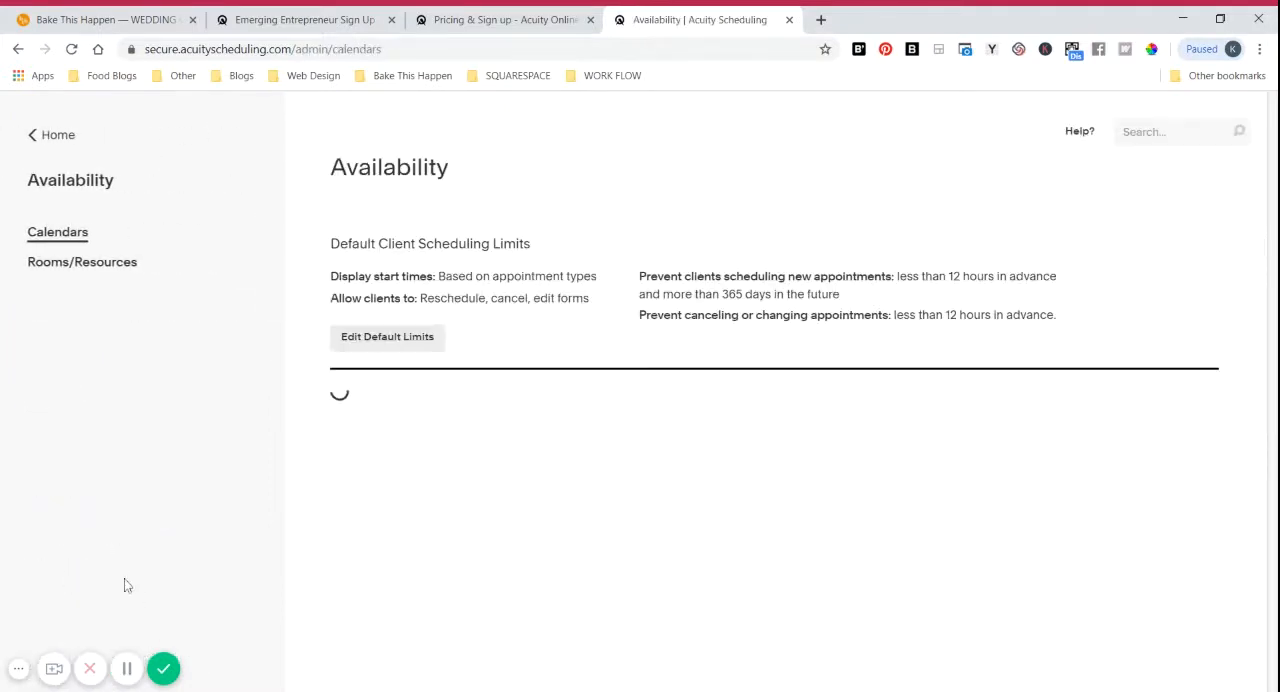
{"action": "scroll", "coordinate": [1043, 491], "scroll_direction": "down", "scroll_amount": 2}
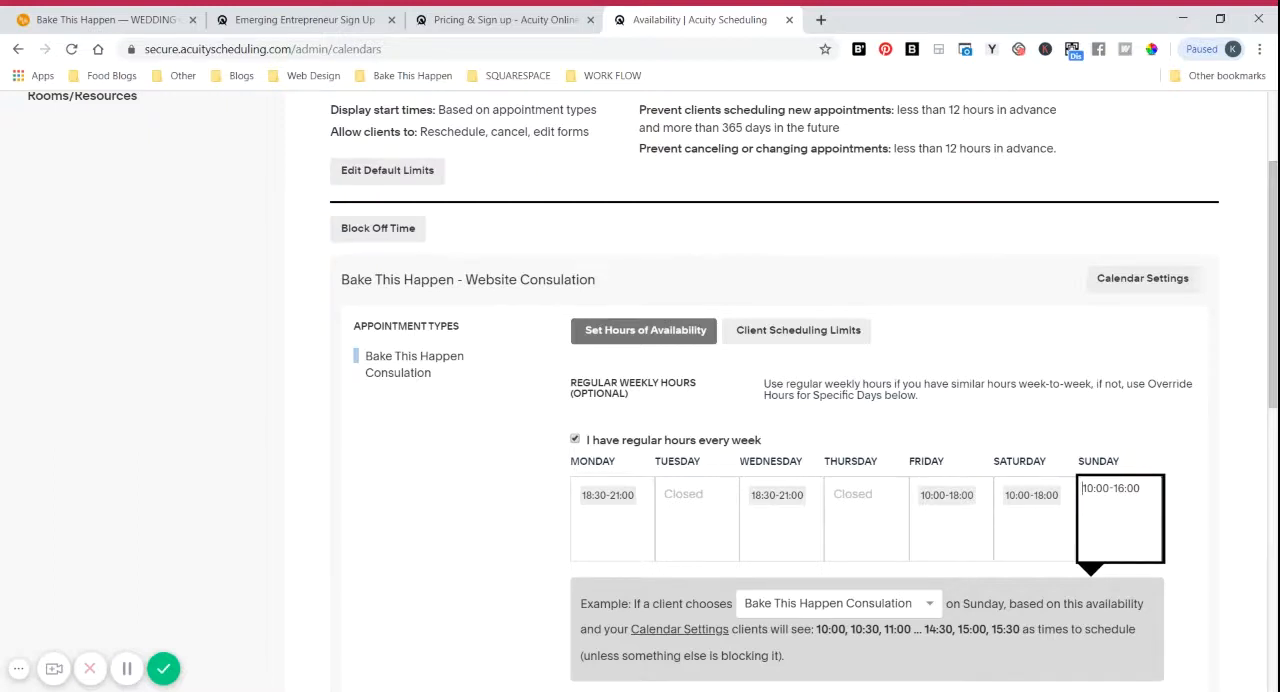
{"action": "scroll", "coordinate": [1040, 495], "scroll_direction": "down", "scroll_amount": 1}
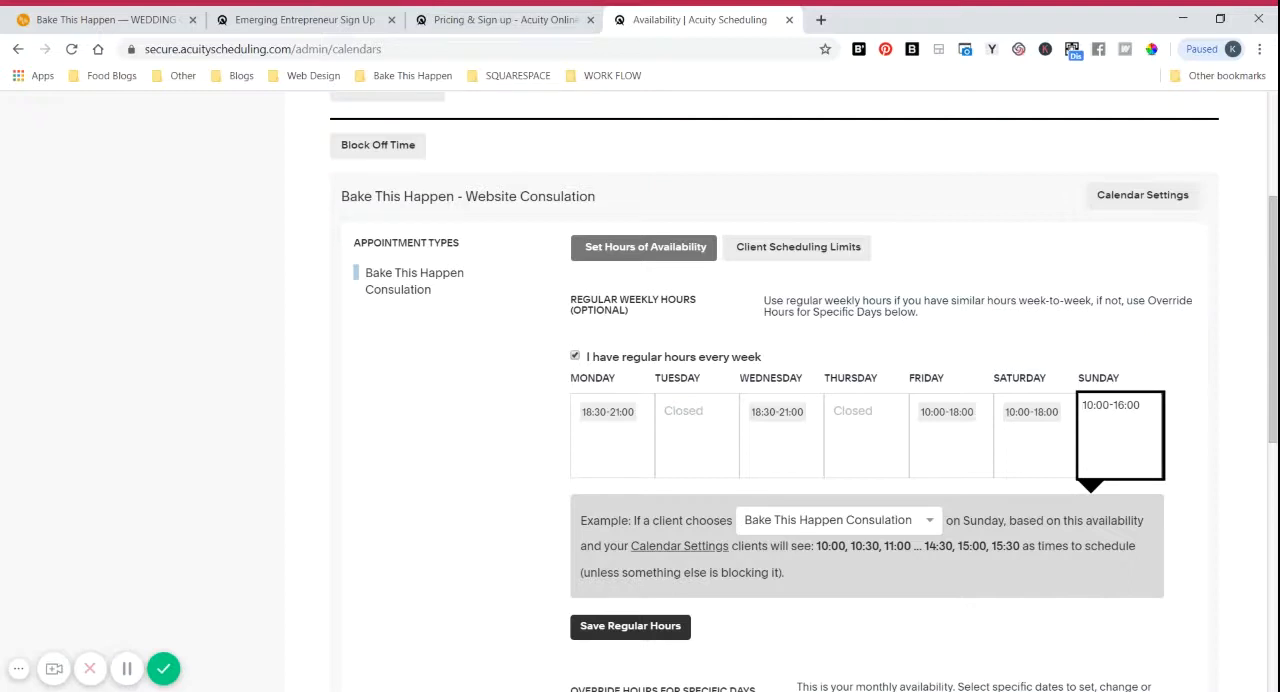
Step: Replace Sunday's regular weekly hours with 9AM-1PM
{"action": "left_click_drag", "start_coordinate": [1141, 405], "coordinate": [1079, 407]}
{"action": "key", "text": "BackSpace"}
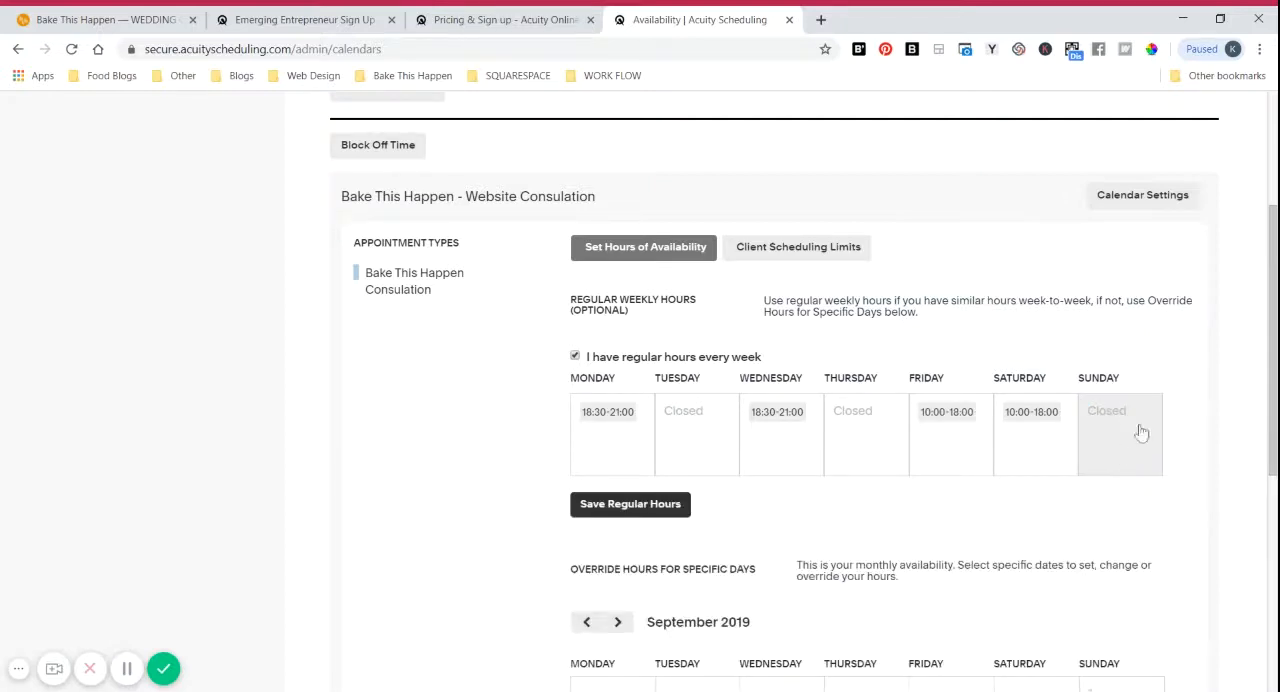
{"action": "left_click", "coordinate": [1113, 425]}
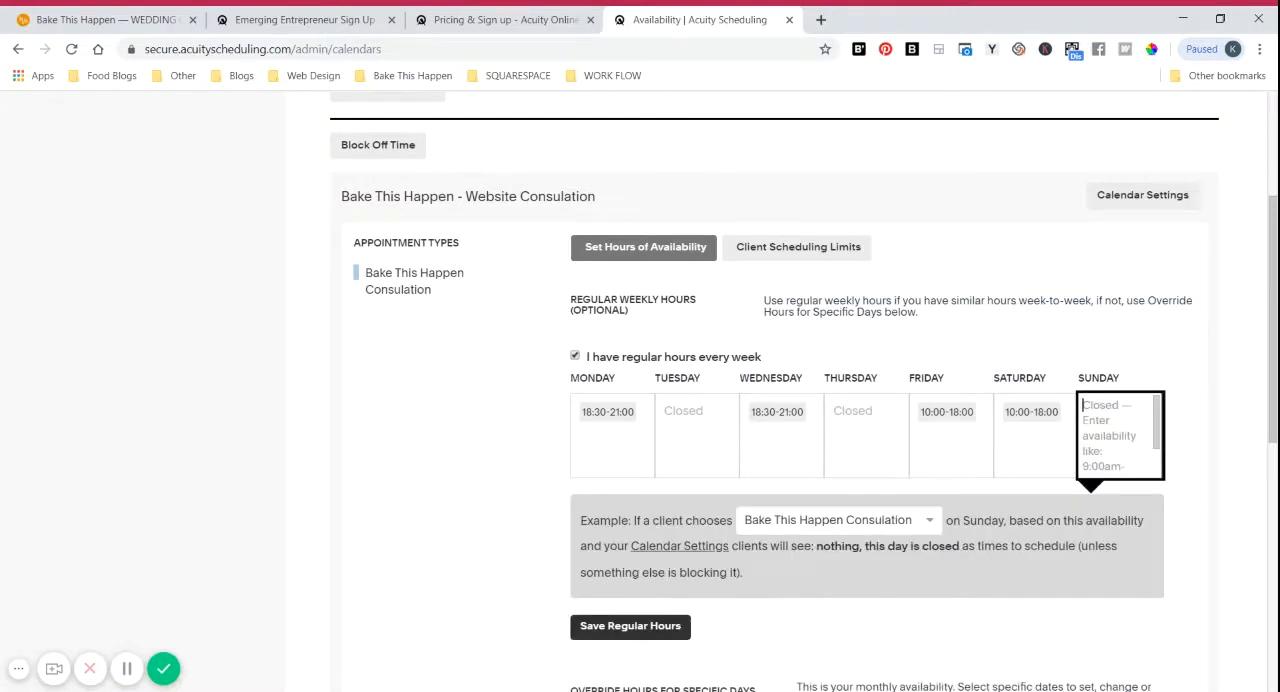
{"action": "type", "text": "9AM"}
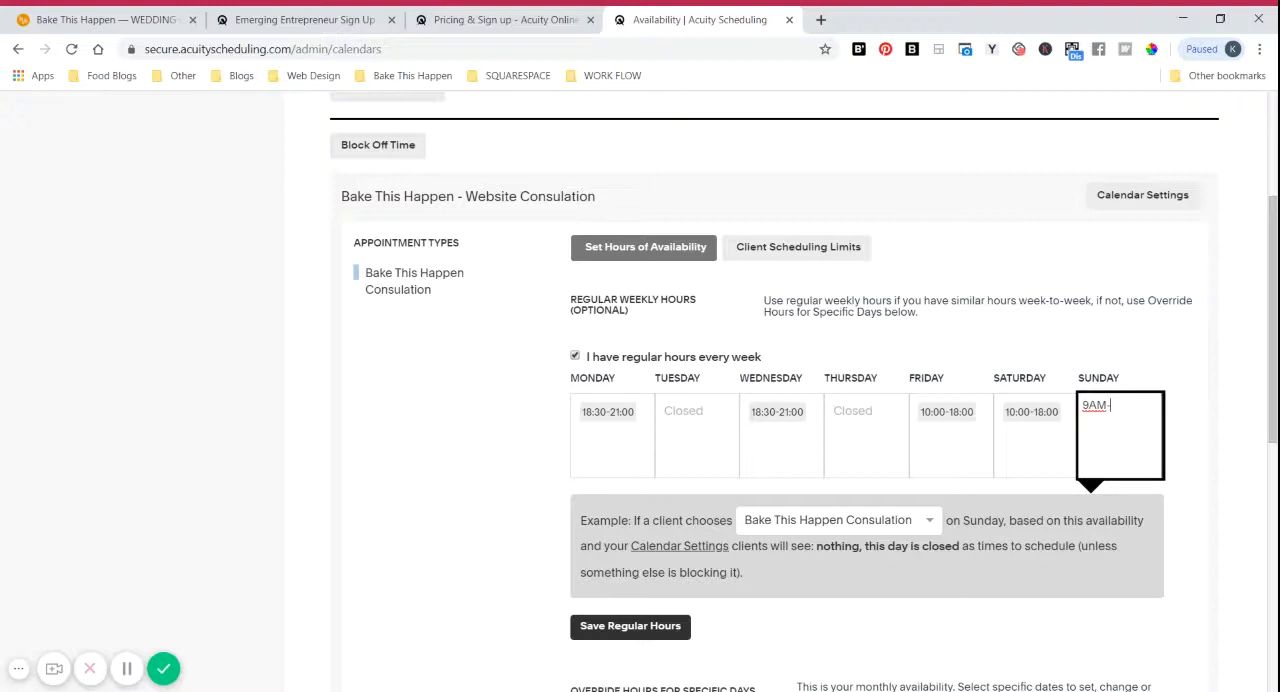
{"action": "type", "text": "-1PM"}
{"action": "left_click", "coordinate": [1183, 360]}
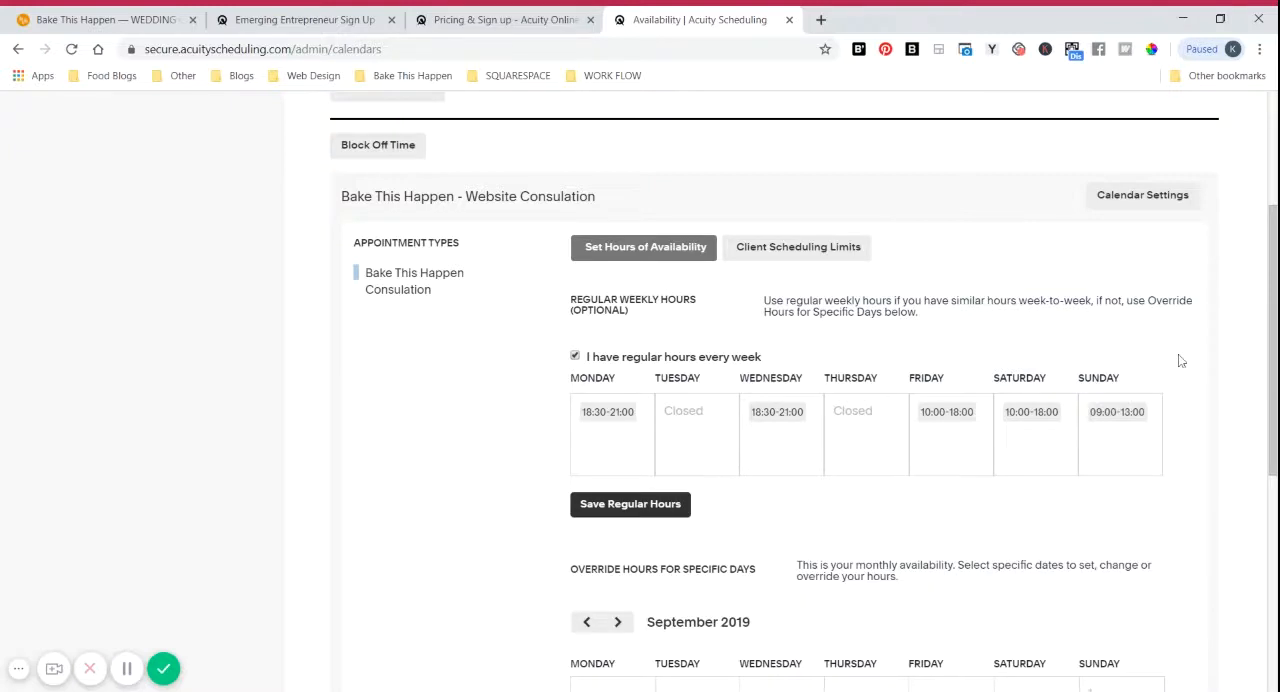
Step: Clear Sunday's regular weekly hours so the day is closed
{"action": "left_click", "coordinate": [1151, 434]}
{"action": "key", "text": "ctrl+a"}
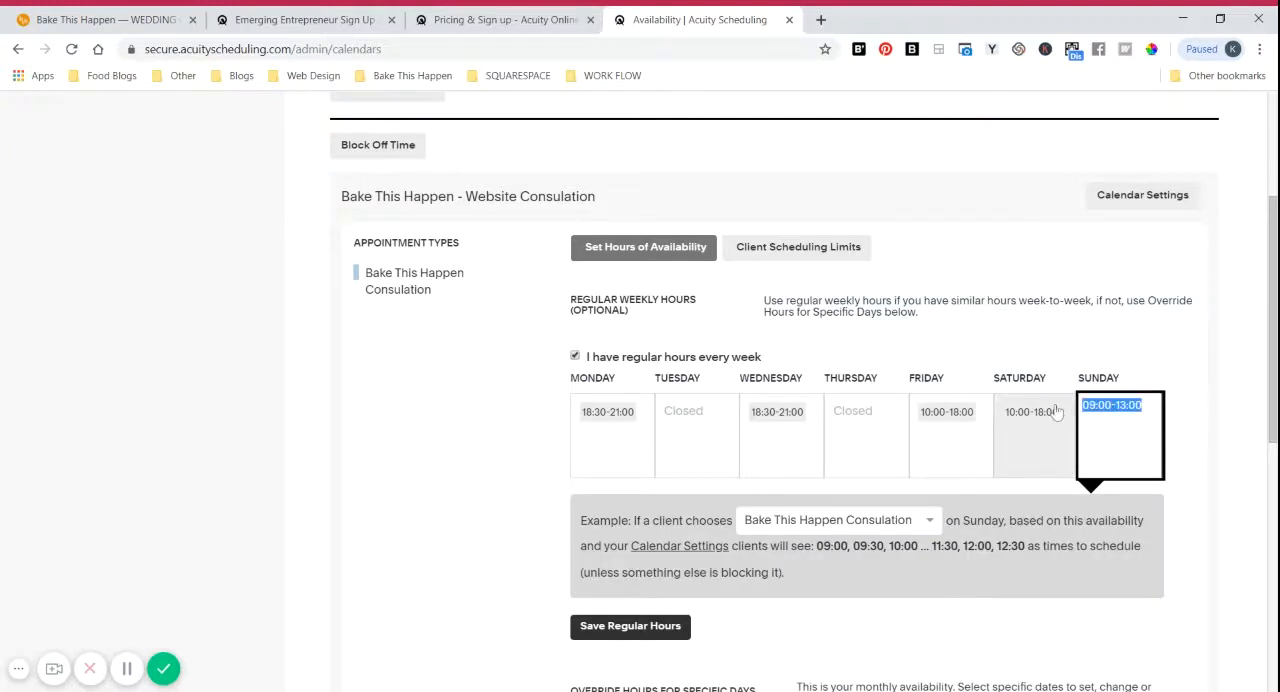
{"action": "key", "text": "BackSpace"}
{"action": "left_click", "coordinate": [1181, 346]}
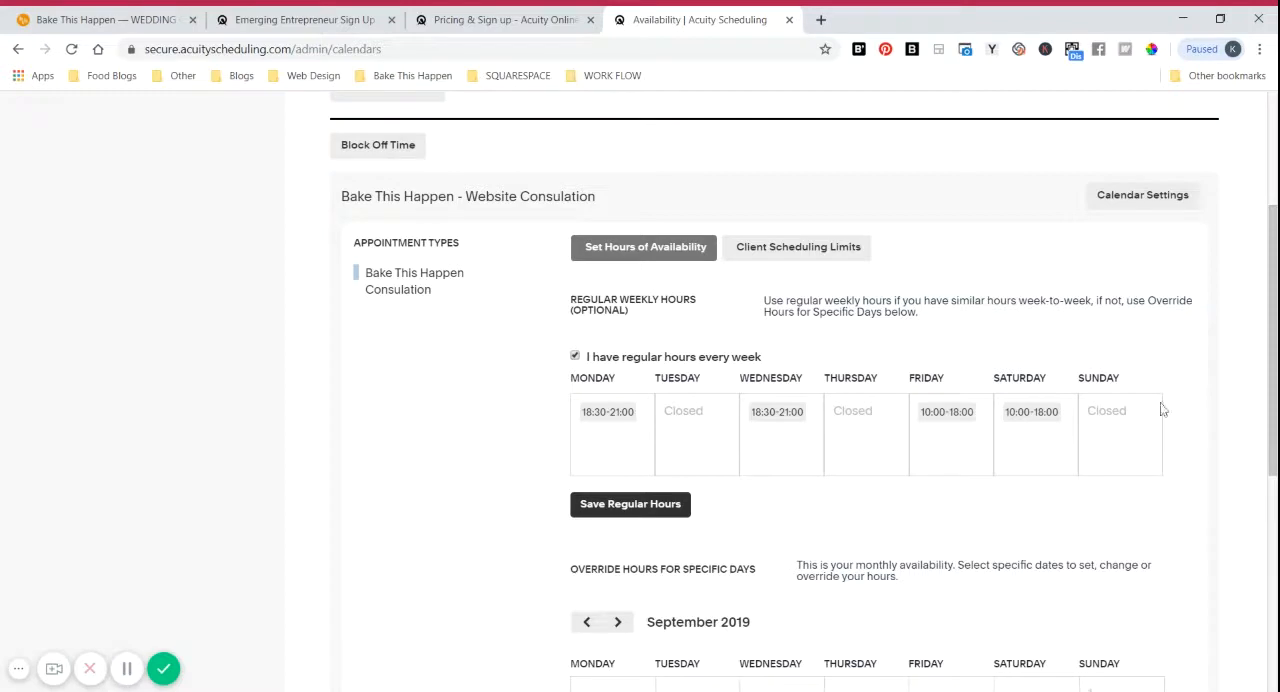
Step: Override Sunday, September 22, 2019 with empty hours so that date is closed for bookings
{"action": "scroll", "coordinate": [1190, 384], "scroll_direction": "down", "scroll_amount": 4}
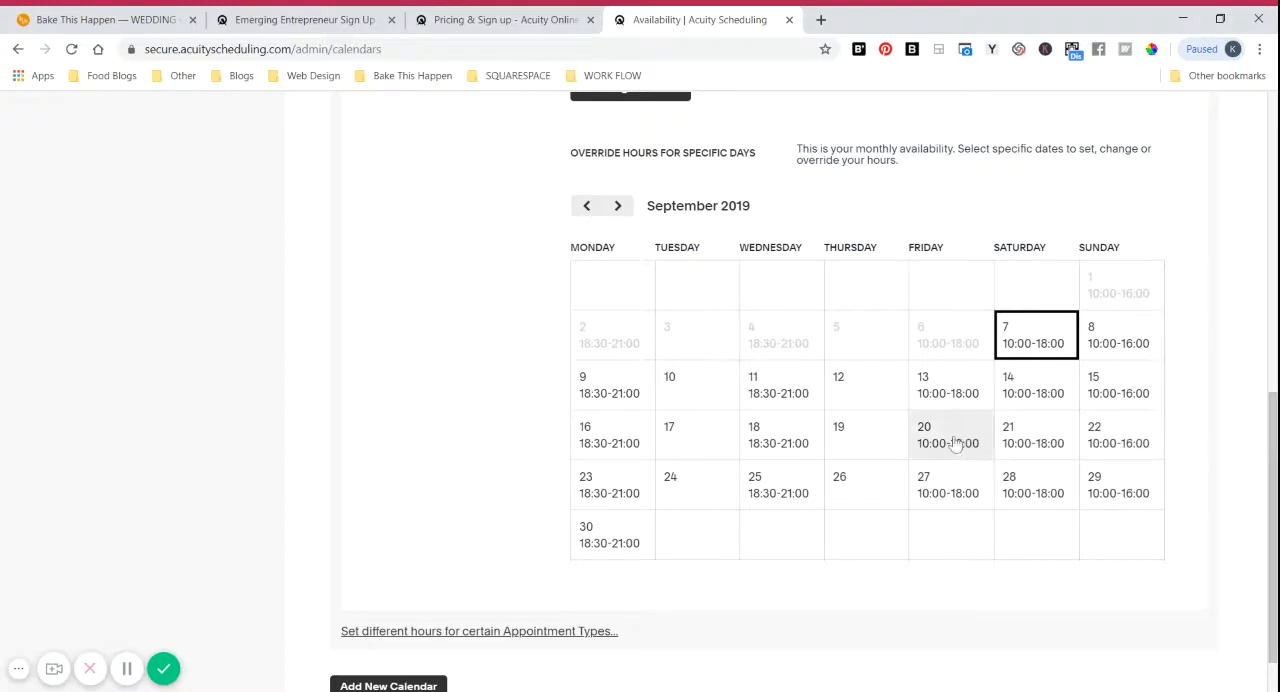
{"action": "left_click", "coordinate": [1143, 443]}
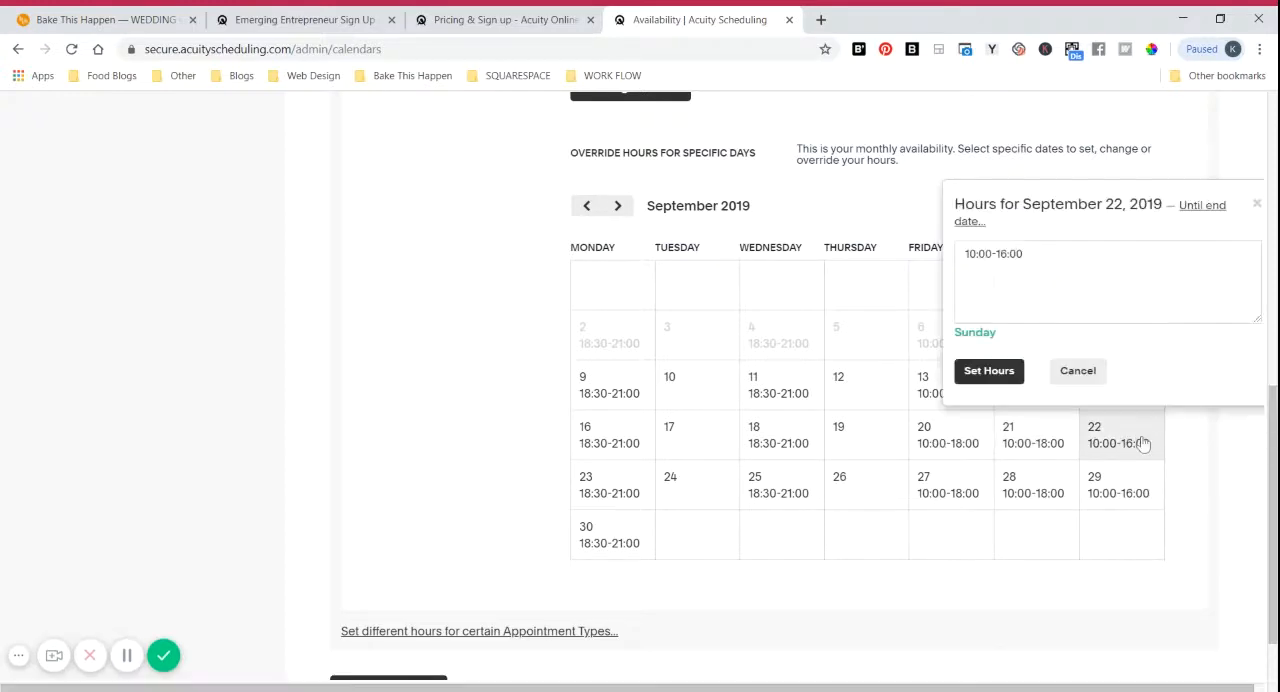
{"action": "left_click_drag", "start_coordinate": [1023, 254], "coordinate": [945, 270]}
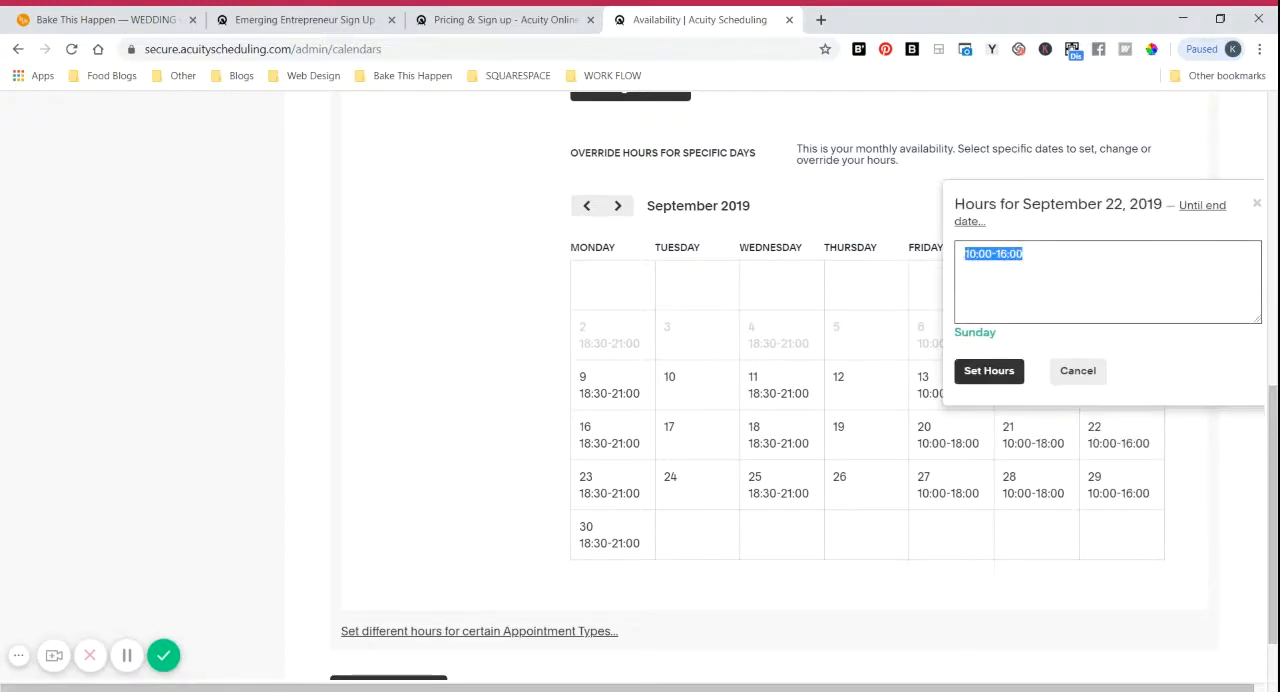
{"action": "key", "text": "BackSpace"}
{"action": "left_click", "coordinate": [1000, 371]}
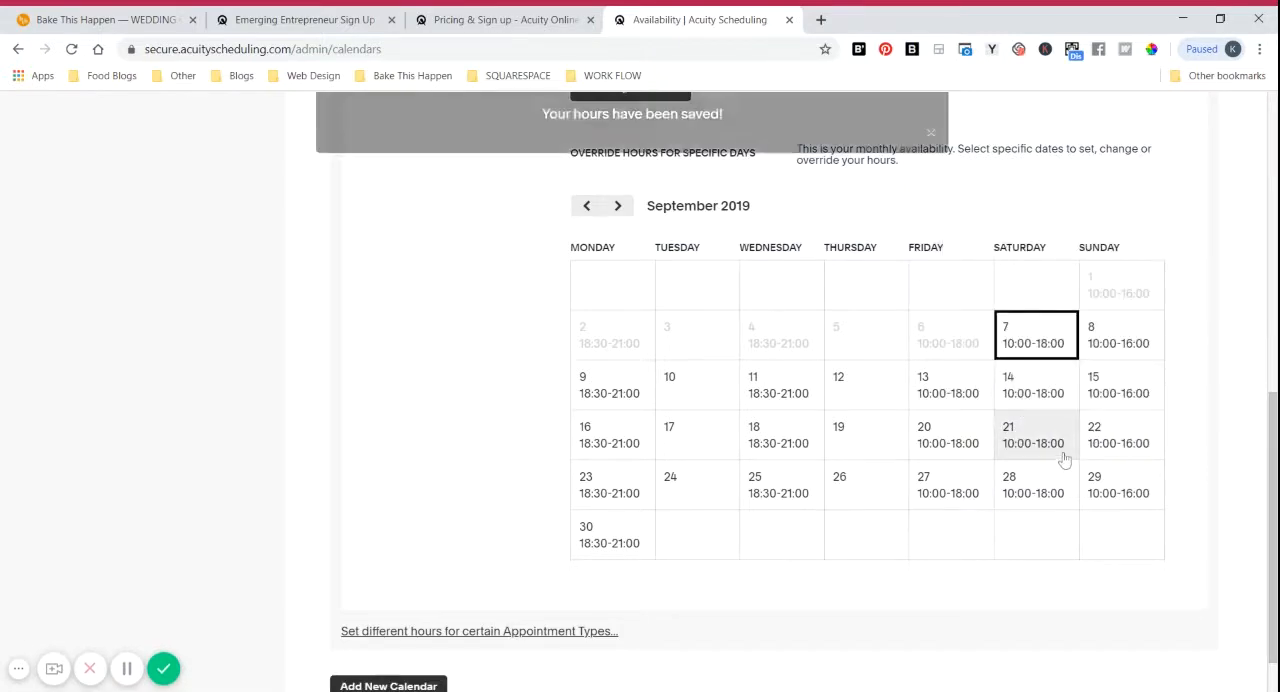
Step: Override Saturday, September 21, 2019 with empty hours so that date is closed for bookings
{"action": "left_click", "coordinate": [1062, 428]}
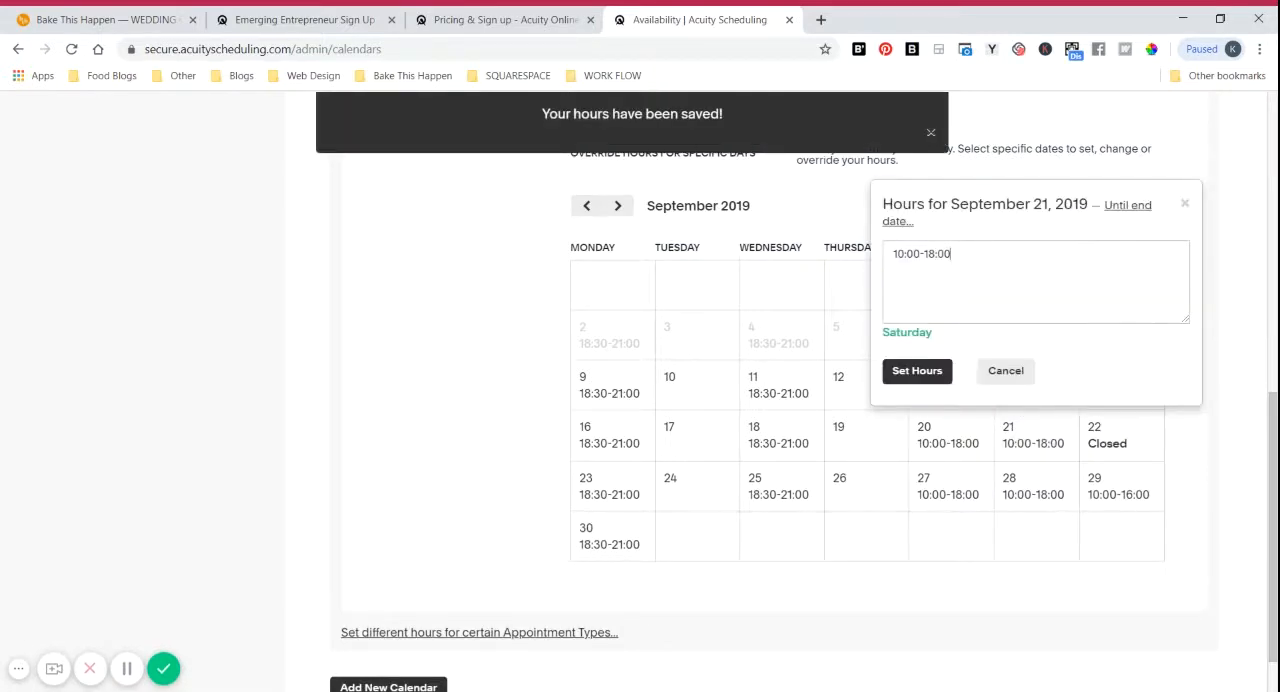
{"action": "left_click_drag", "start_coordinate": [958, 254], "coordinate": [891, 254]}
{"action": "key", "text": "BackSpace"}
{"action": "left_click", "coordinate": [940, 372]}
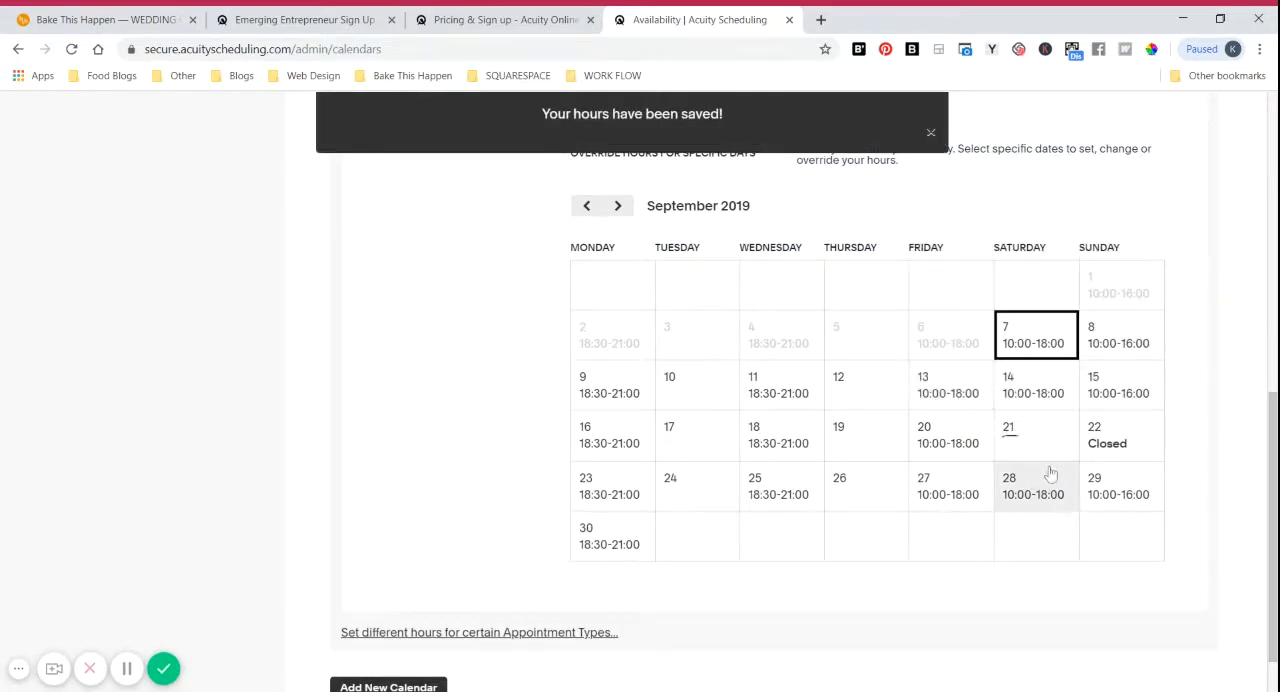
Step: Override Friday, September 20, 2019 with empty hours so that date is closed for bookings
{"action": "left_click", "coordinate": [966, 449]}
{"action": "left_click_drag", "start_coordinate": [880, 254], "coordinate": [806, 254]}
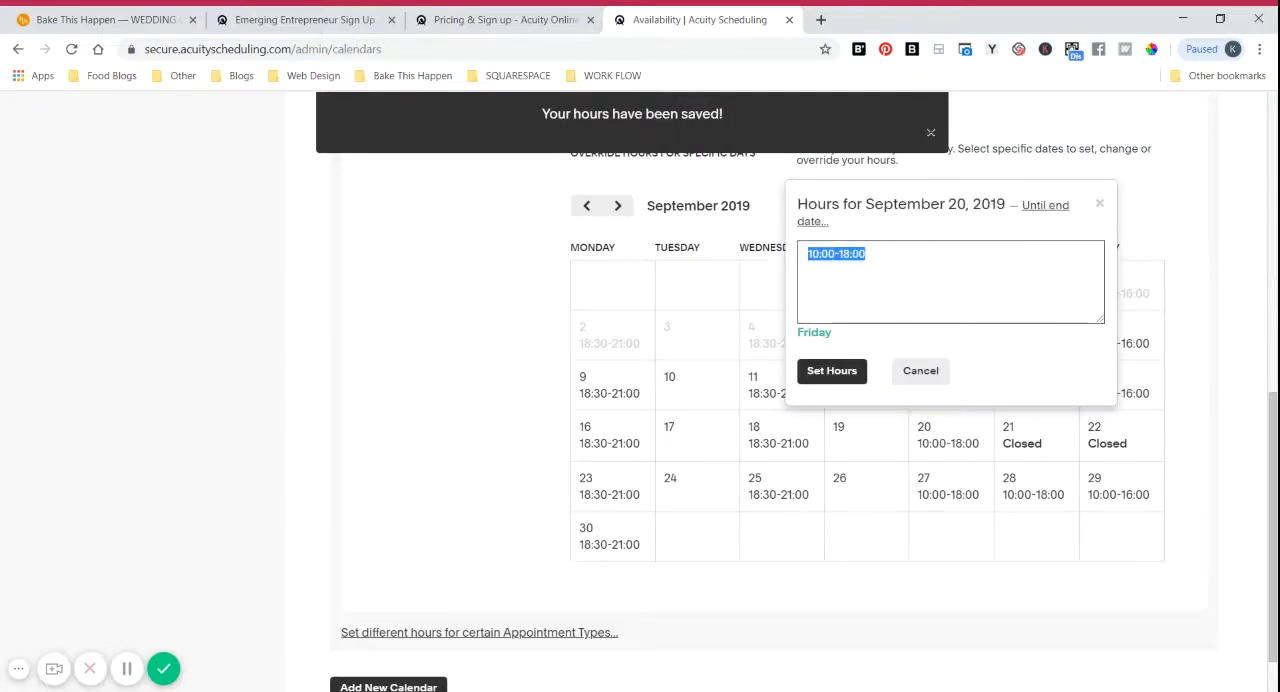
{"action": "key", "text": "BackSpace"}
{"action": "left_click", "coordinate": [832, 371]}
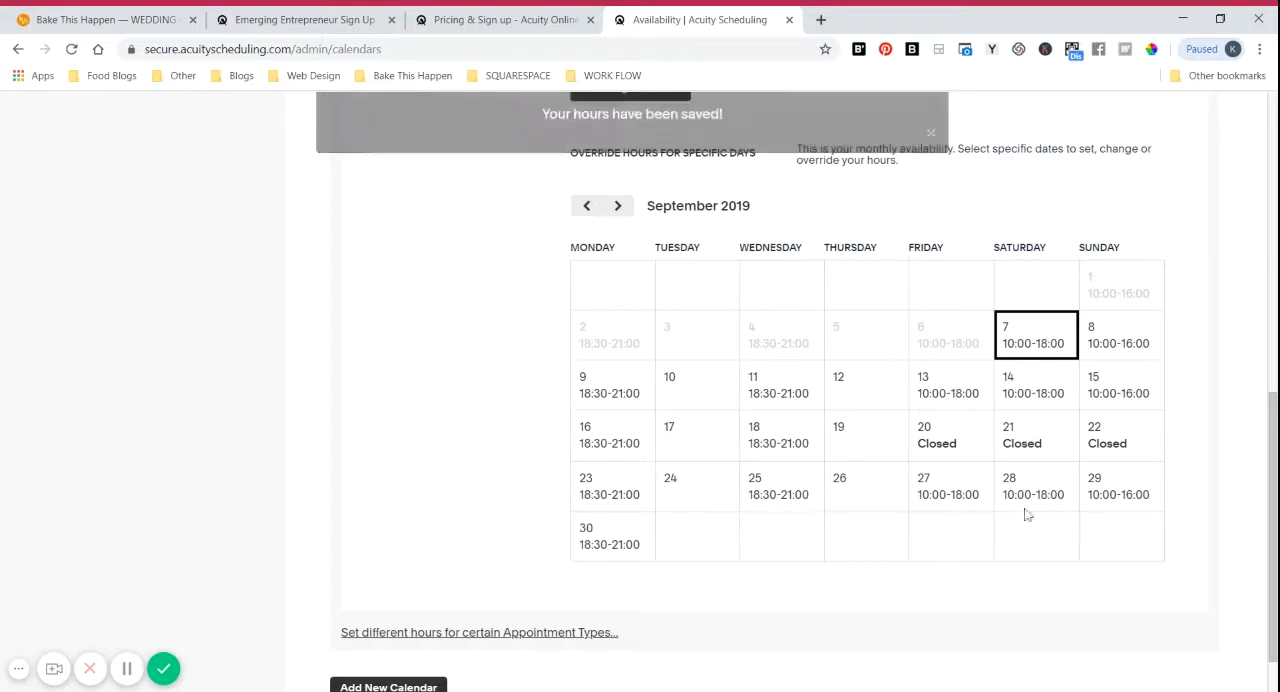
Step: Save the regular weekly hours for the Bake This Happen - Website Consulation calendar
{"action": "scroll", "coordinate": [1183, 429], "scroll_direction": "up", "scroll_amount": 4}
{"action": "scroll", "coordinate": [1183, 429], "scroll_direction": "up", "scroll_amount": 1}
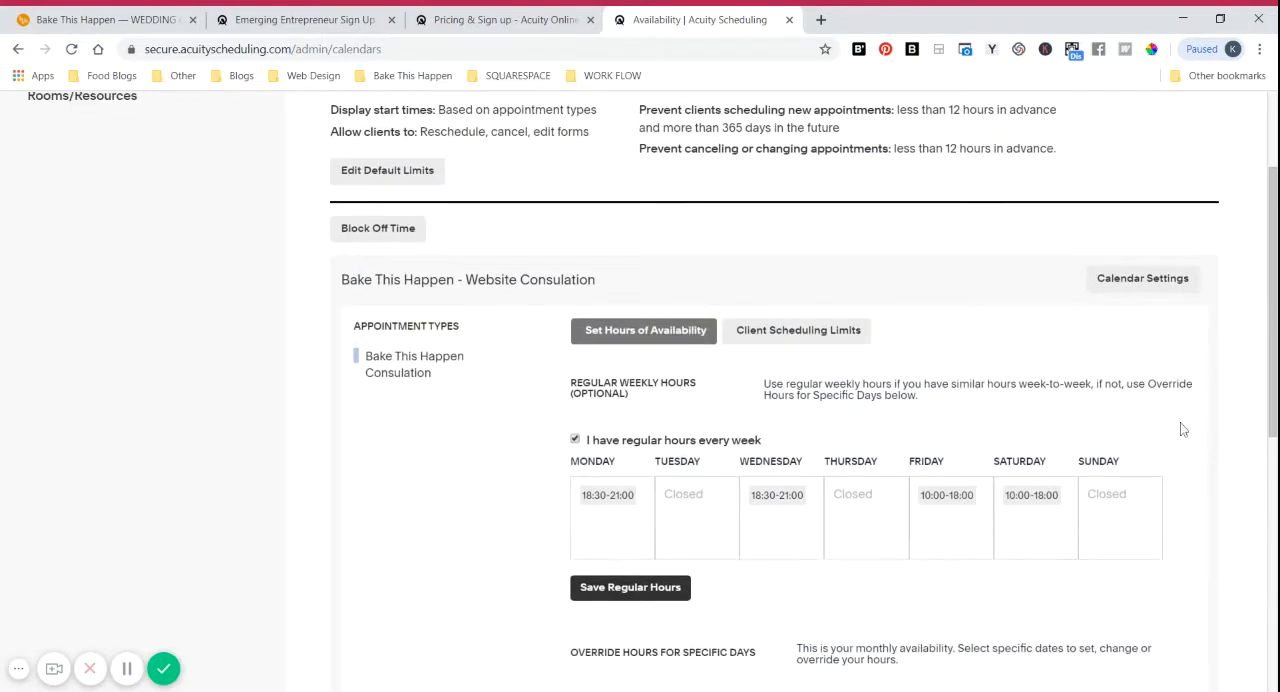
{"action": "left_click", "coordinate": [658, 593]}
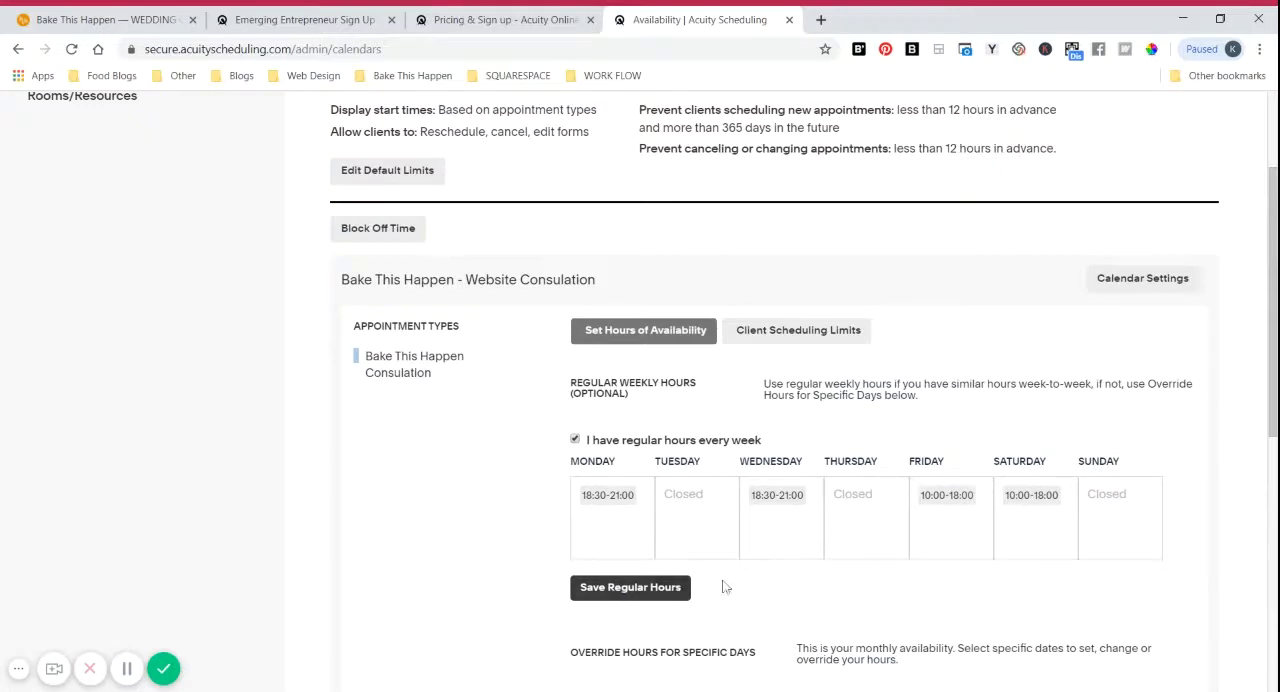
Step: Go to the appointment types settings and start a new type of service
{"action": "scroll", "coordinate": [514, 506], "scroll_direction": "up", "scroll_amount": 2}
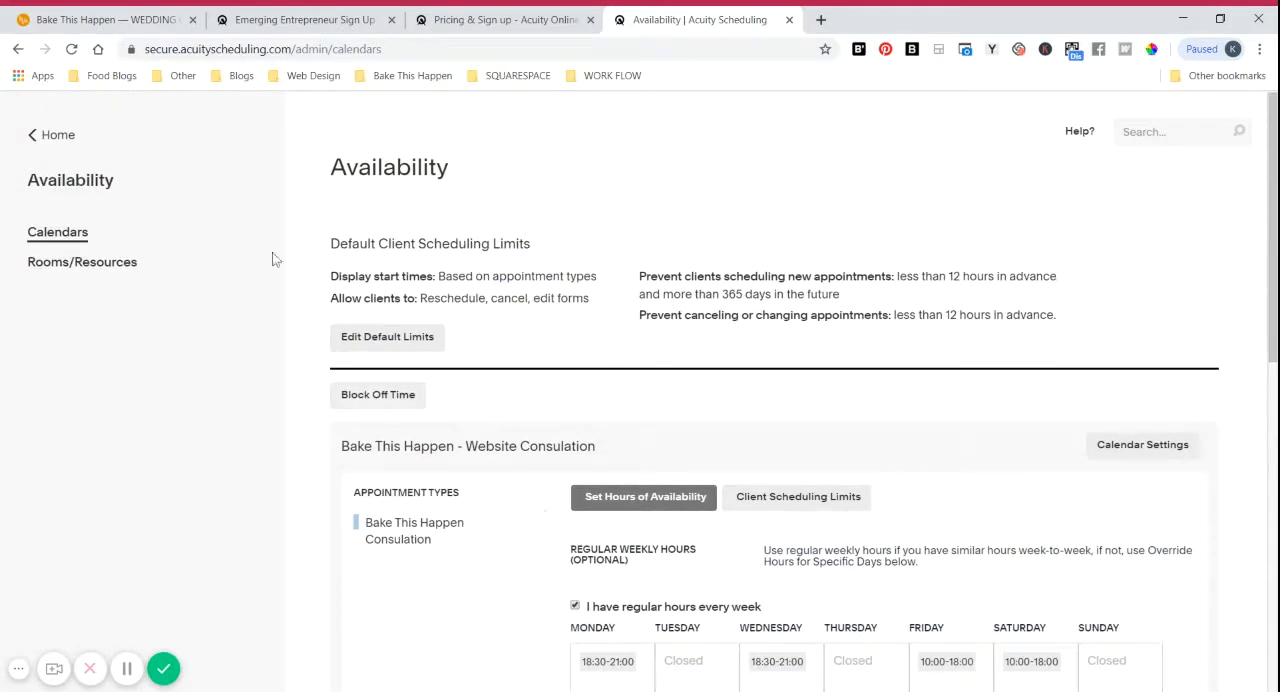
{"action": "left_click", "coordinate": [59, 142]}
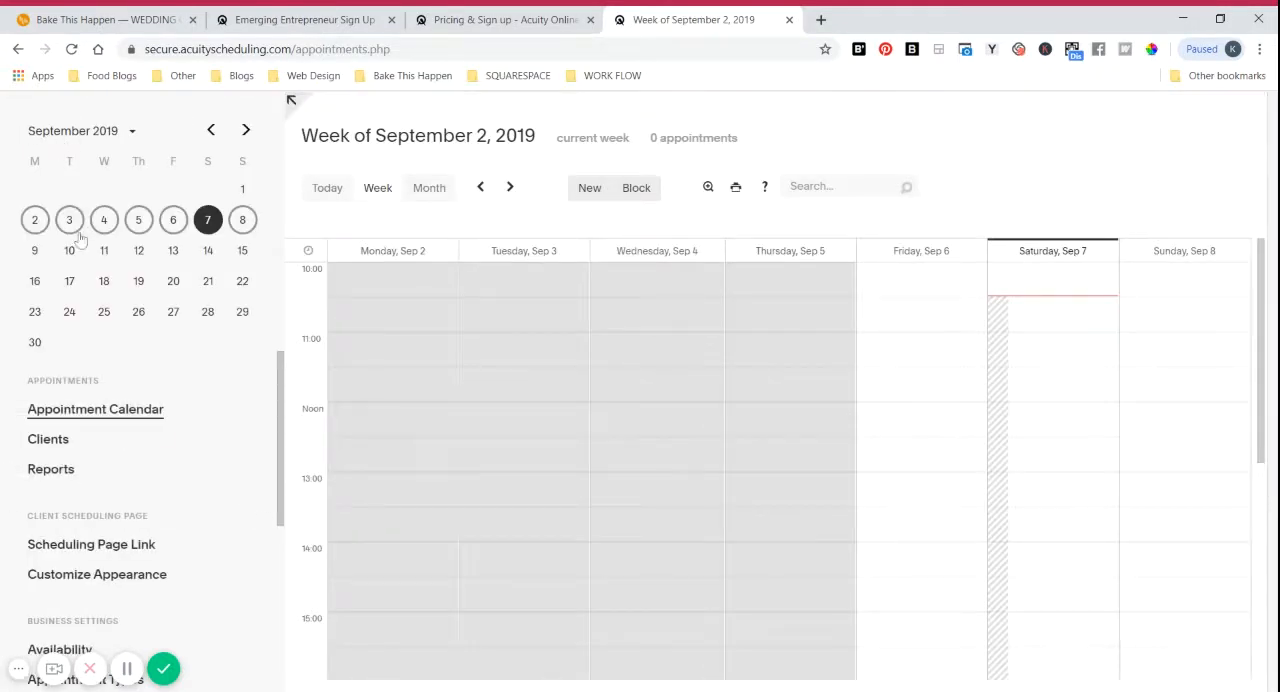
{"action": "scroll", "coordinate": [183, 455], "scroll_direction": "down", "scroll_amount": 2}
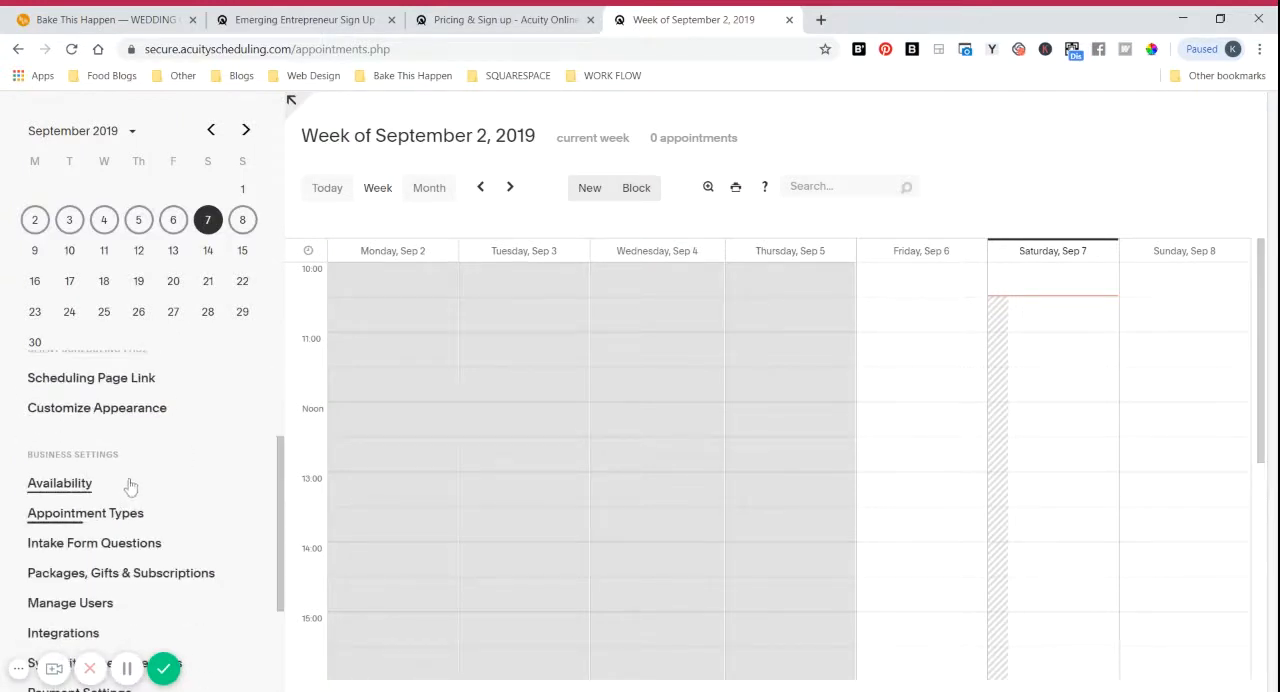
{"action": "left_click", "coordinate": [103, 526]}
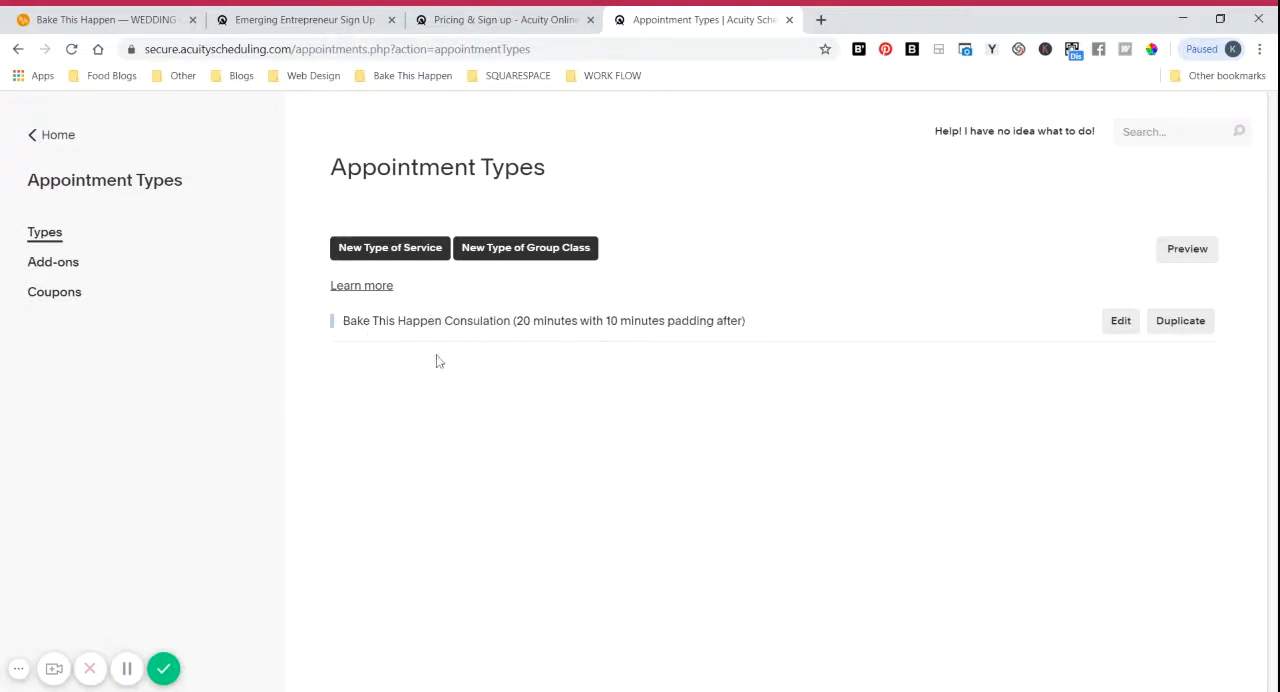
{"action": "left_click", "coordinate": [393, 250]}
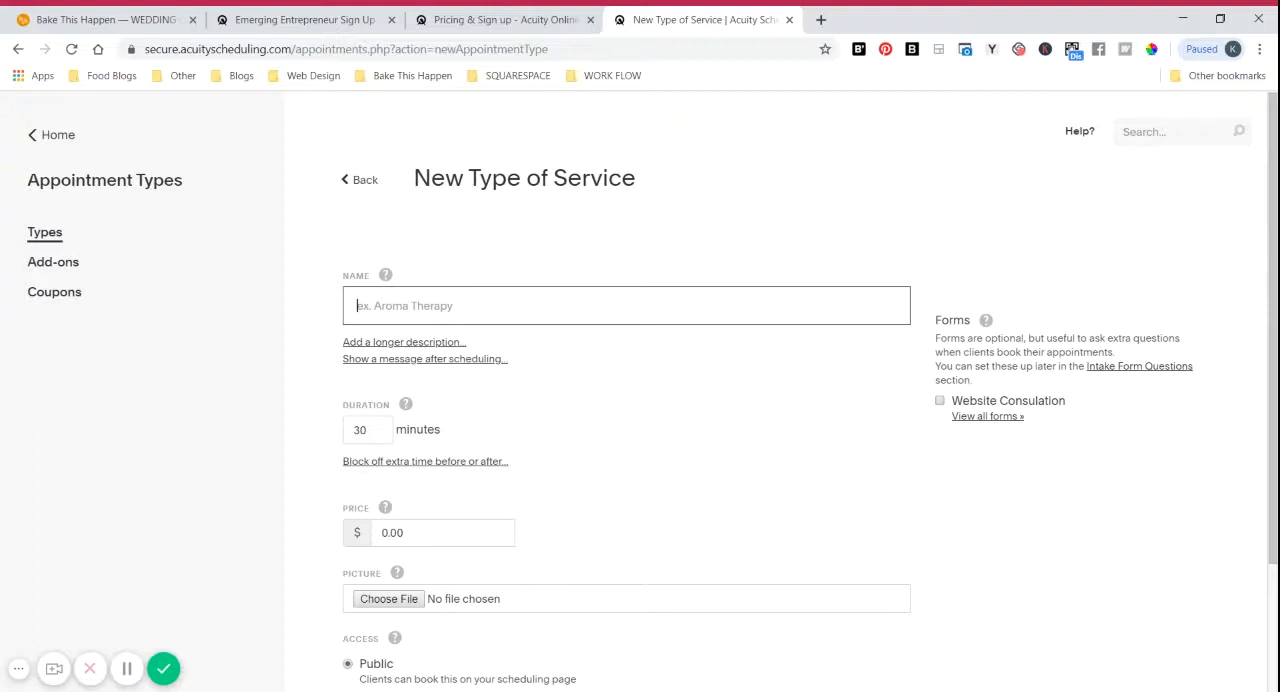
Step: Name the new service "Cake Consulation"
{"action": "type", "text": "C"}
{"action": "key", "text": "BackSpace"}
{"action": "type", "text": "Cake Consulation"}
Step: Add a longer description and a confirmation page message to the service, both reading "Test information"
{"action": "left_click", "coordinate": [443, 343]}
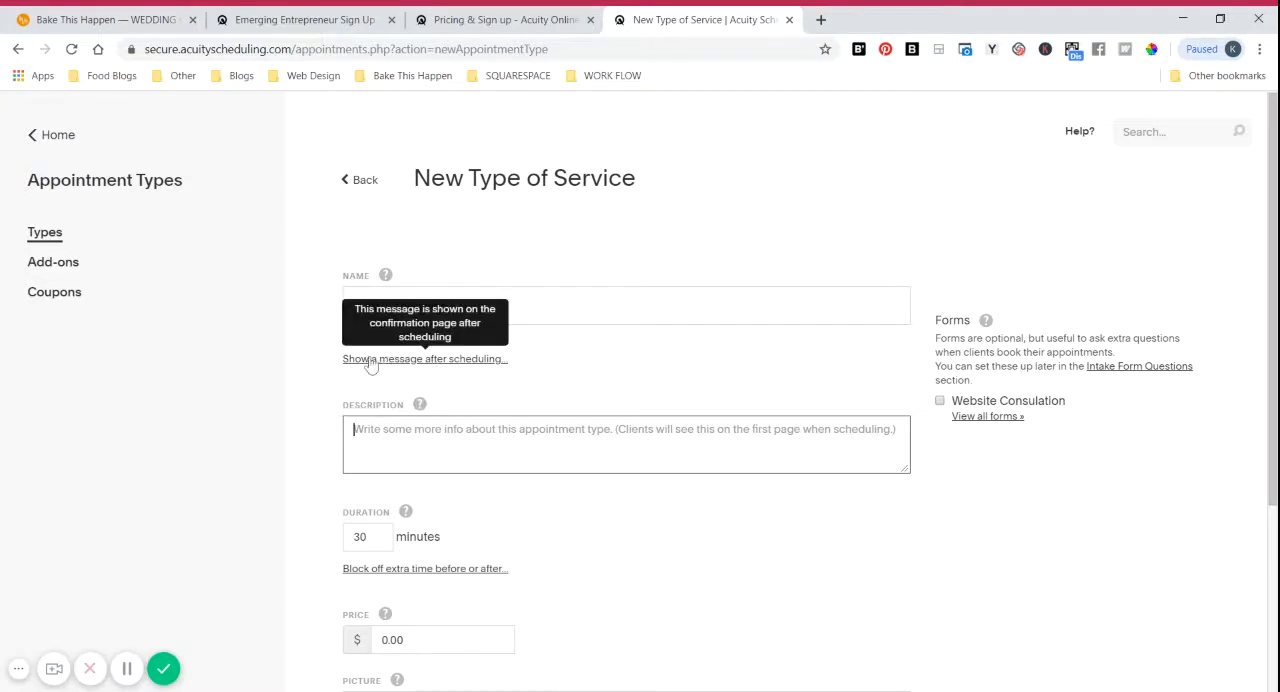
{"action": "left_click", "coordinate": [452, 358]}
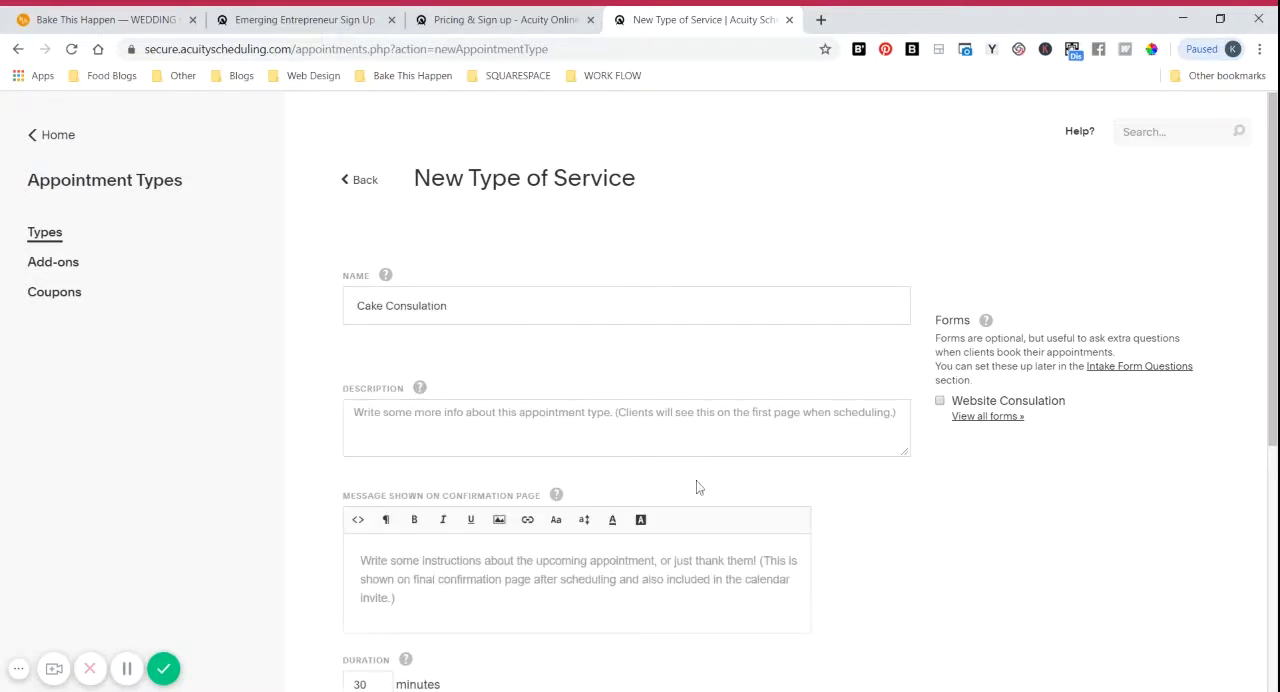
{"action": "scroll", "coordinate": [700, 489], "scroll_direction": "down", "scroll_amount": 2}
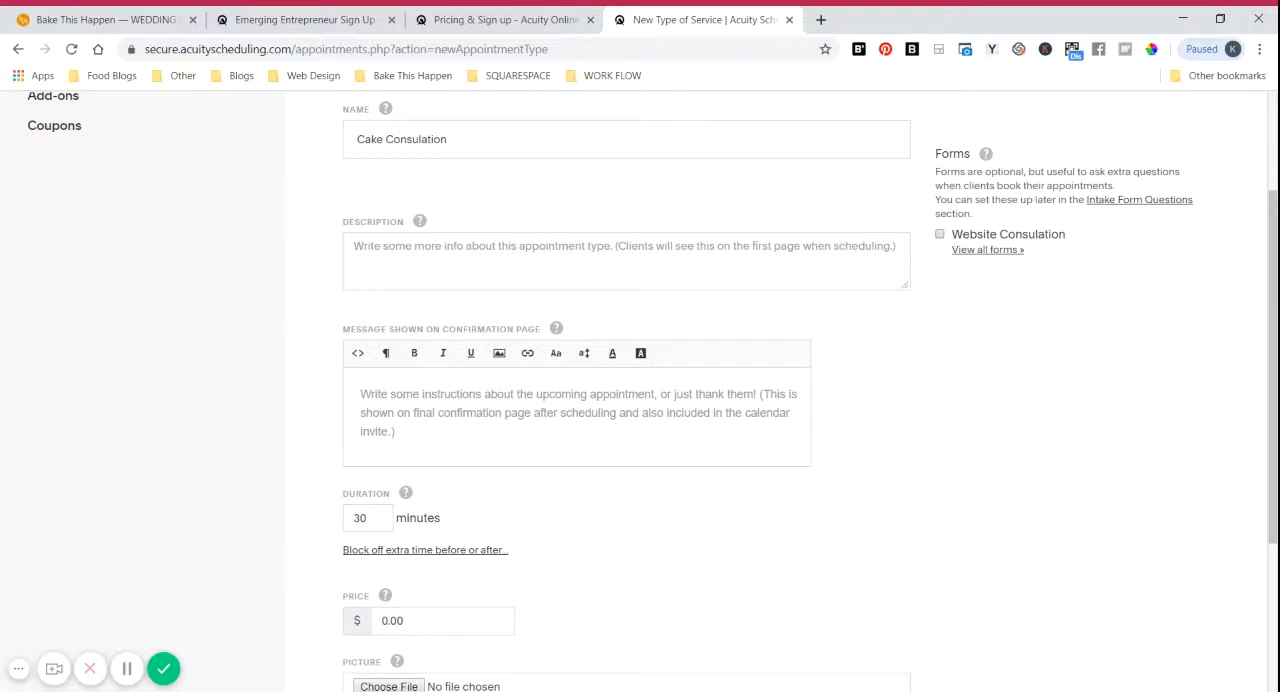
{"action": "type", "text": "Tes"}
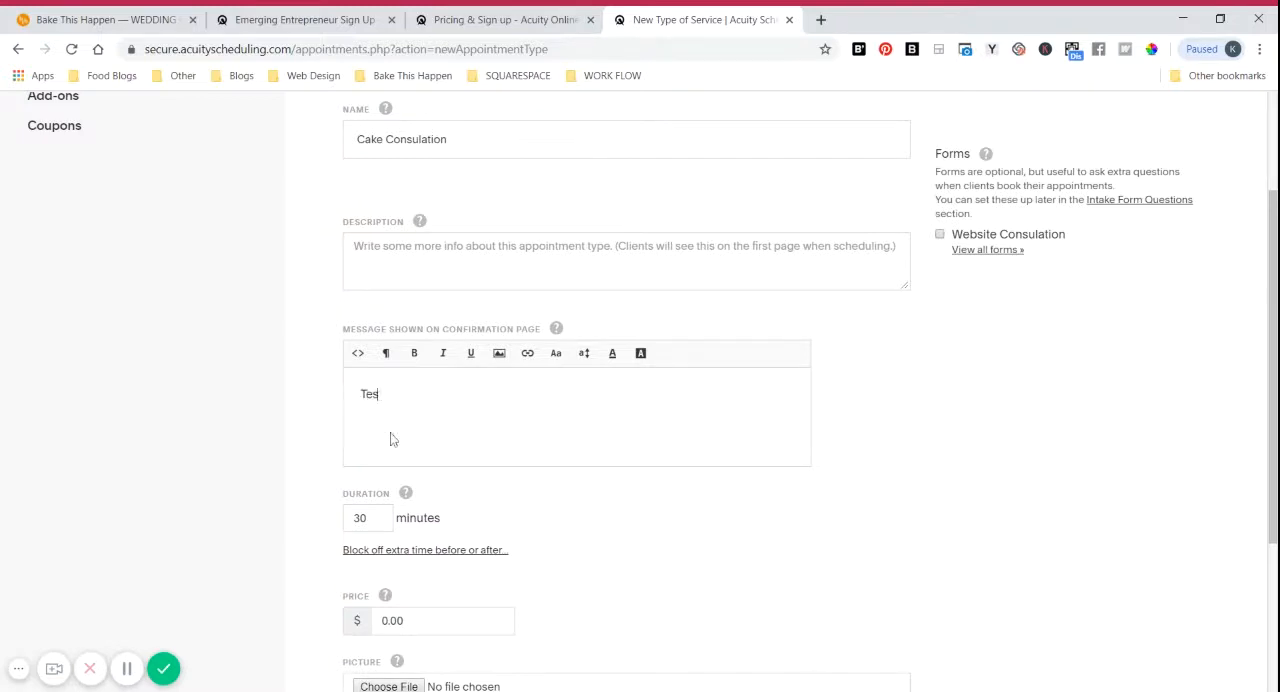
{"action": "type", "text": "t information"}
{"action": "left_click_drag", "start_coordinate": [444, 394], "coordinate": [335, 397]}
{"action": "key", "text": "ctrl+c"}
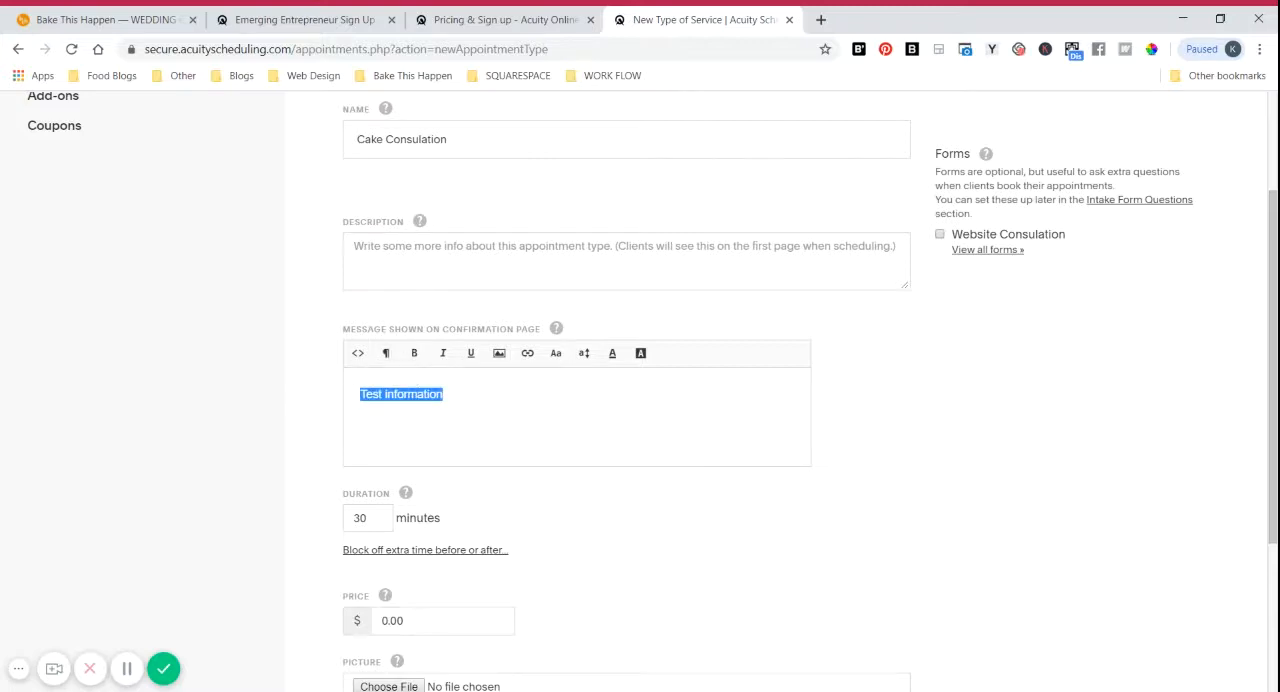
{"action": "left_click", "coordinate": [404, 260]}
{"action": "key", "text": "ctrl+v"}
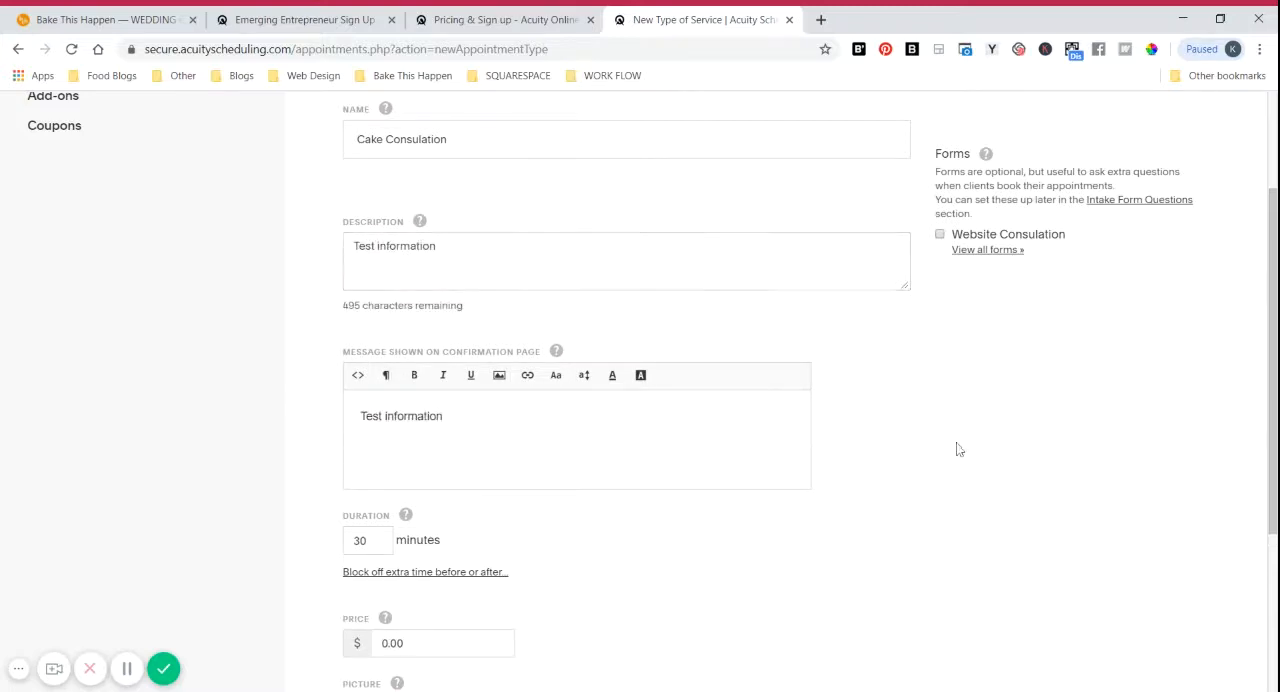
Step: Set the service's duration to 60 minutes
{"action": "scroll", "coordinate": [945, 445], "scroll_direction": "down", "scroll_amount": 1}
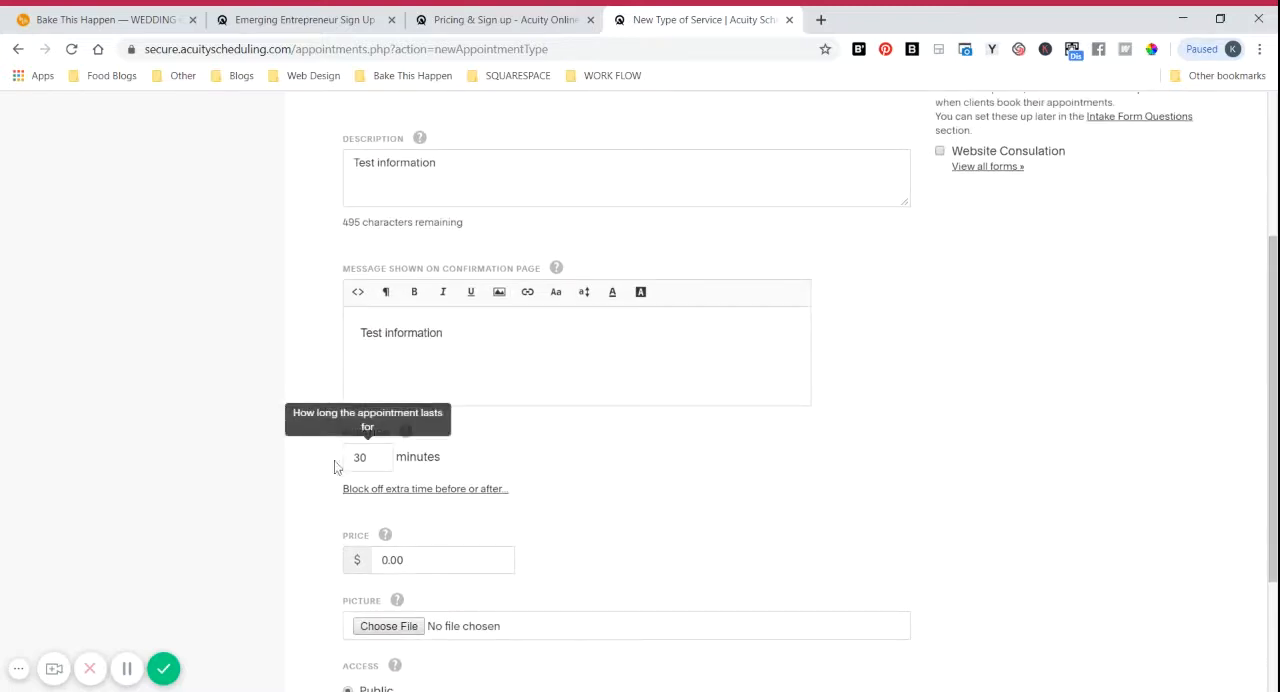
{"action": "left_click_drag", "start_coordinate": [368, 457], "coordinate": [342, 468]}
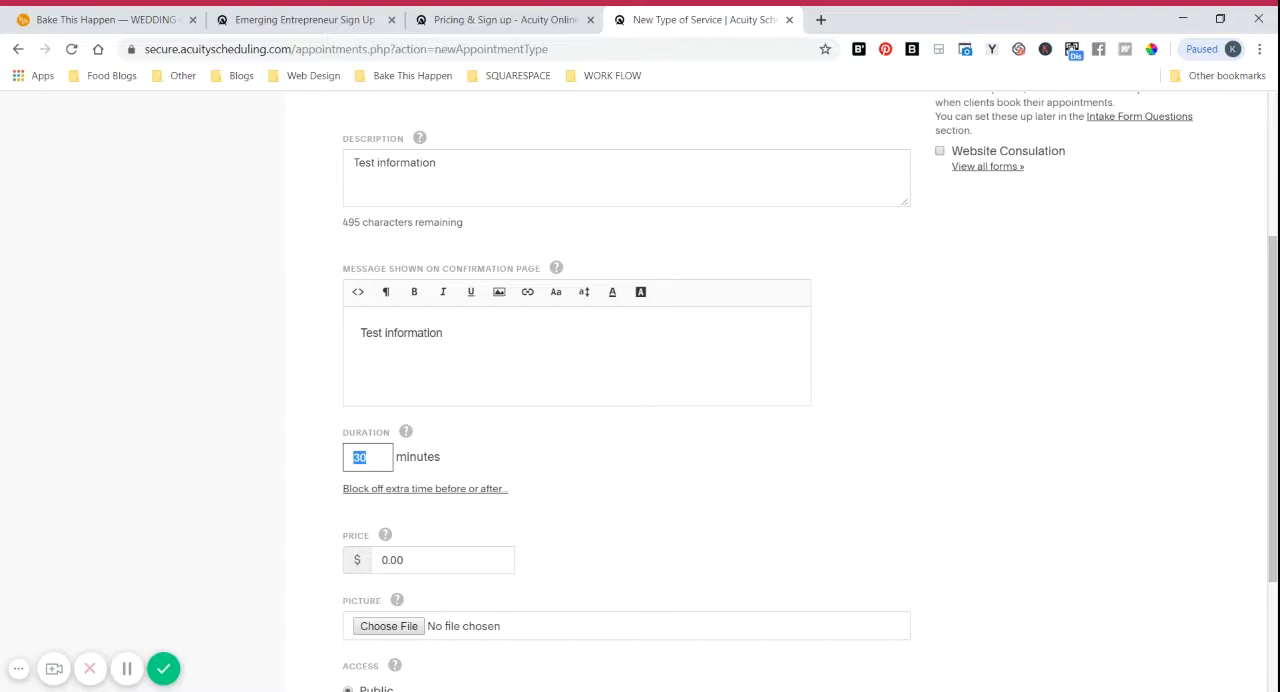
{"action": "type", "text": "60"}
{"action": "left_click", "coordinate": [562, 458]}
Step: Block off 30 extra minutes after each appointment of this service
{"action": "left_click", "coordinate": [464, 490]}
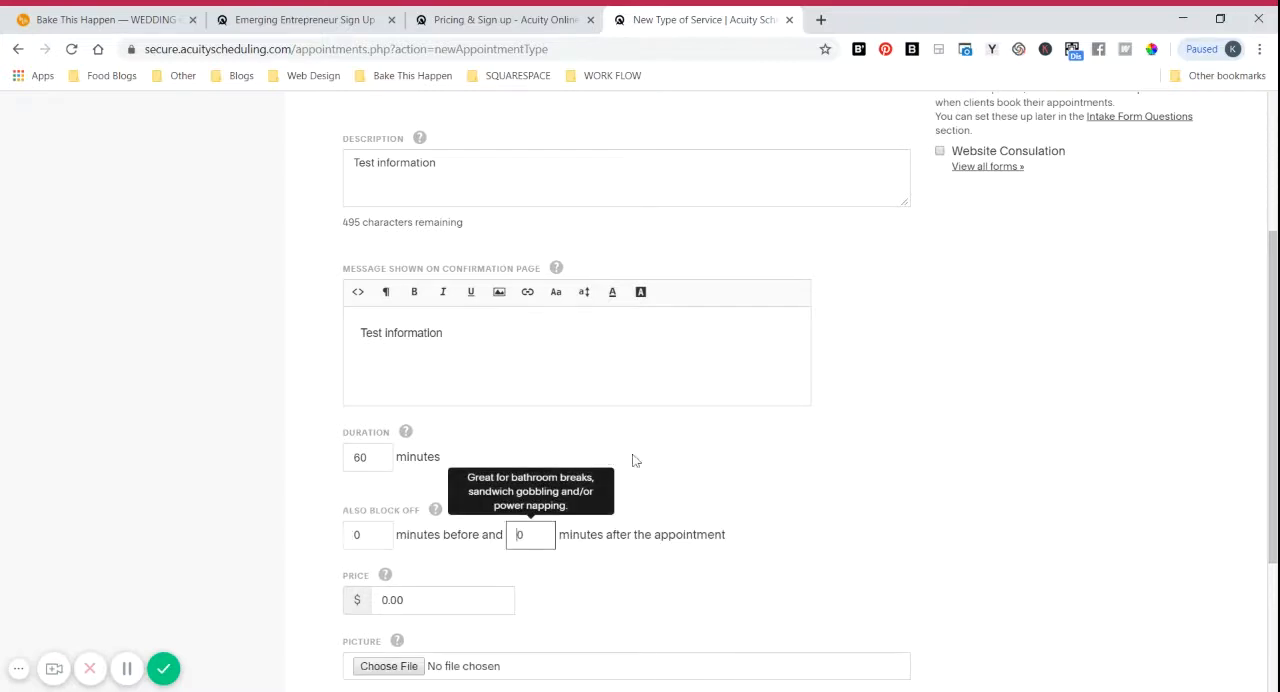
{"action": "scroll", "coordinate": [724, 524], "scroll_direction": "down", "scroll_amount": 1}
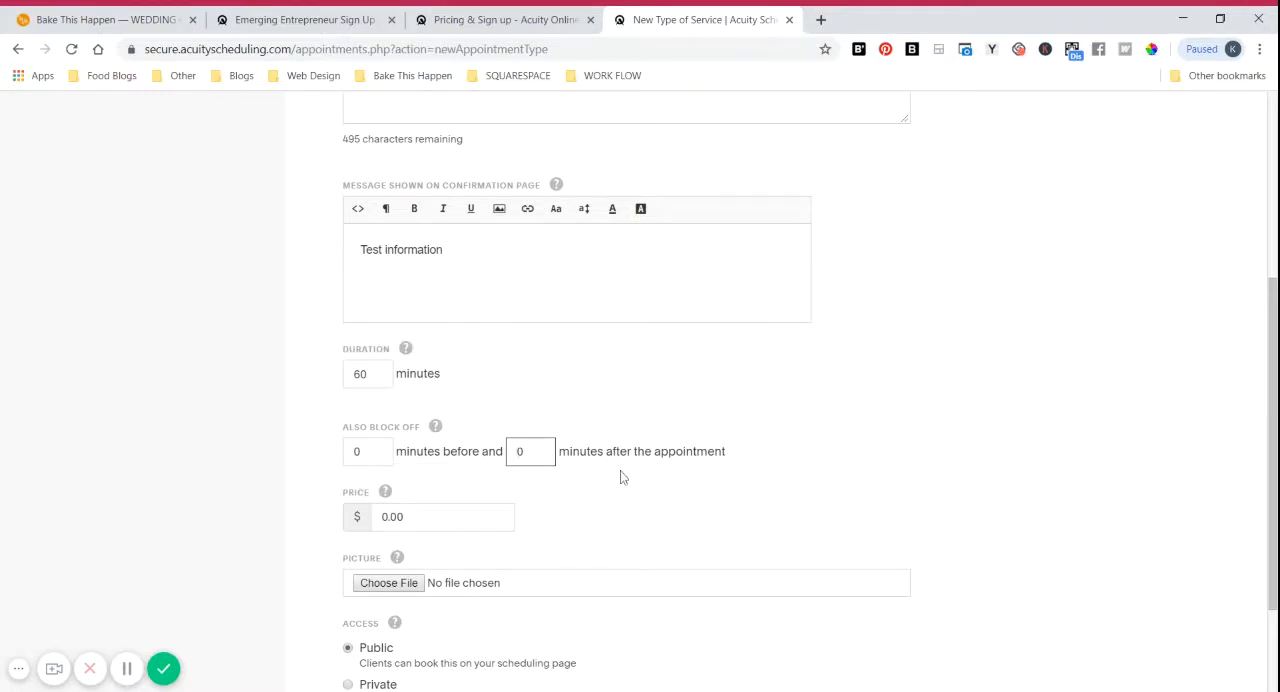
{"action": "double_click", "coordinate": [519, 451]}
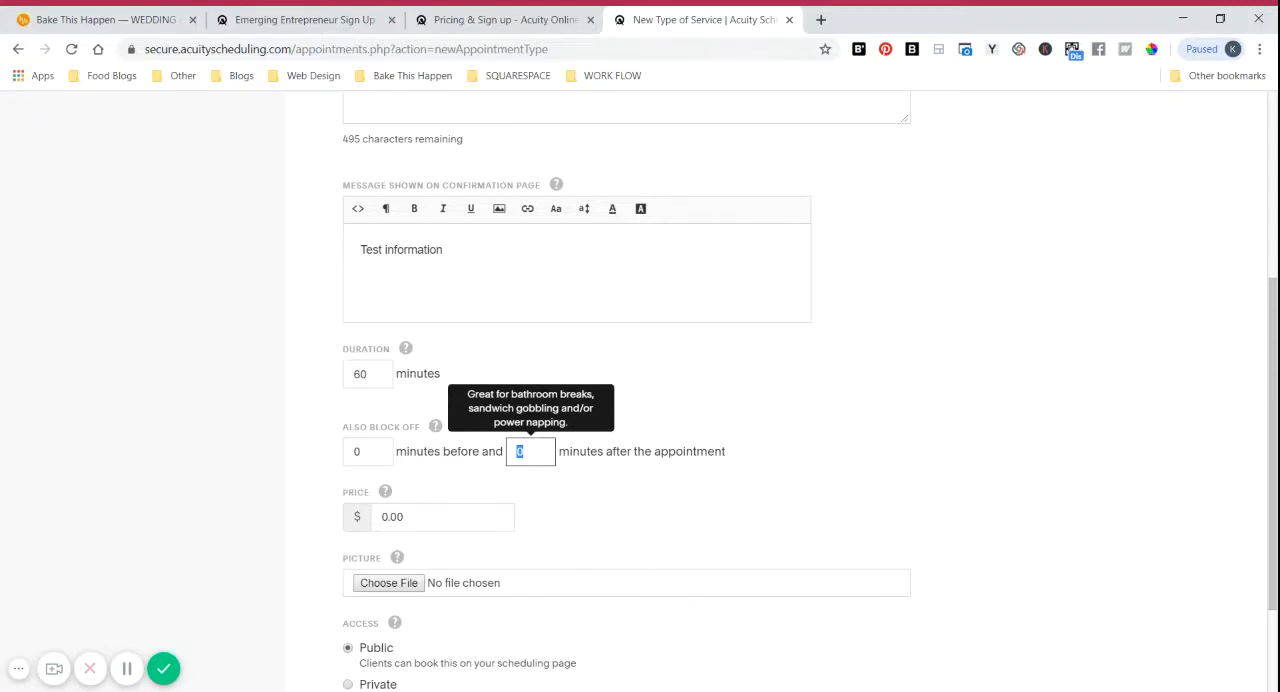
{"action": "type", "text": "30"}
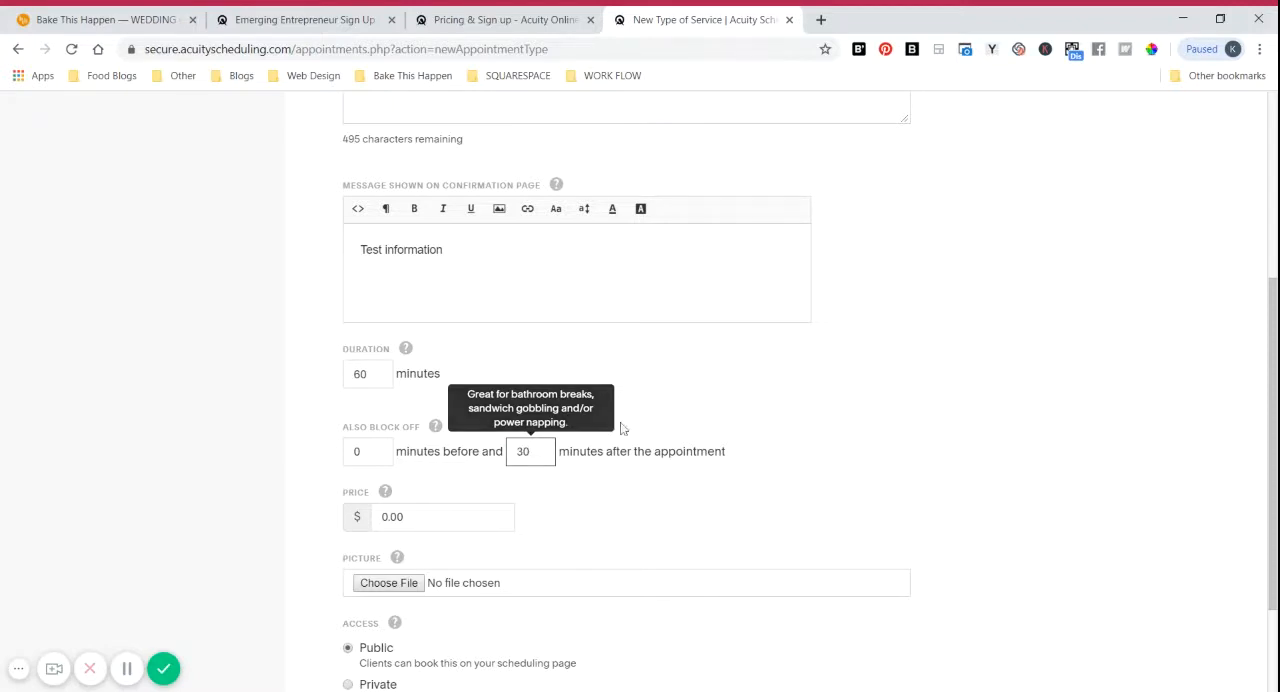
{"action": "left_click", "coordinate": [716, 407]}
Step: Create the Cake Consulation appointment type with its default price and public access
{"action": "scroll", "coordinate": [723, 477], "scroll_direction": "down", "scroll_amount": 1}
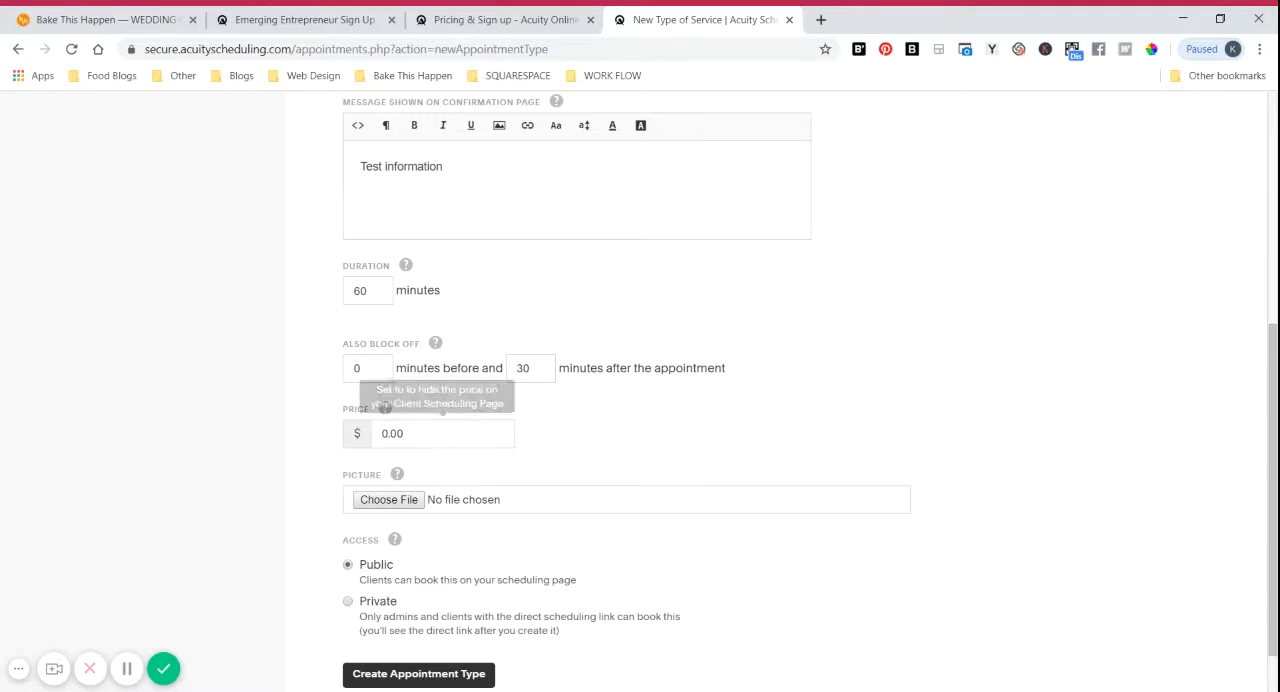
{"action": "scroll", "coordinate": [780, 455], "scroll_direction": "down", "scroll_amount": 1}
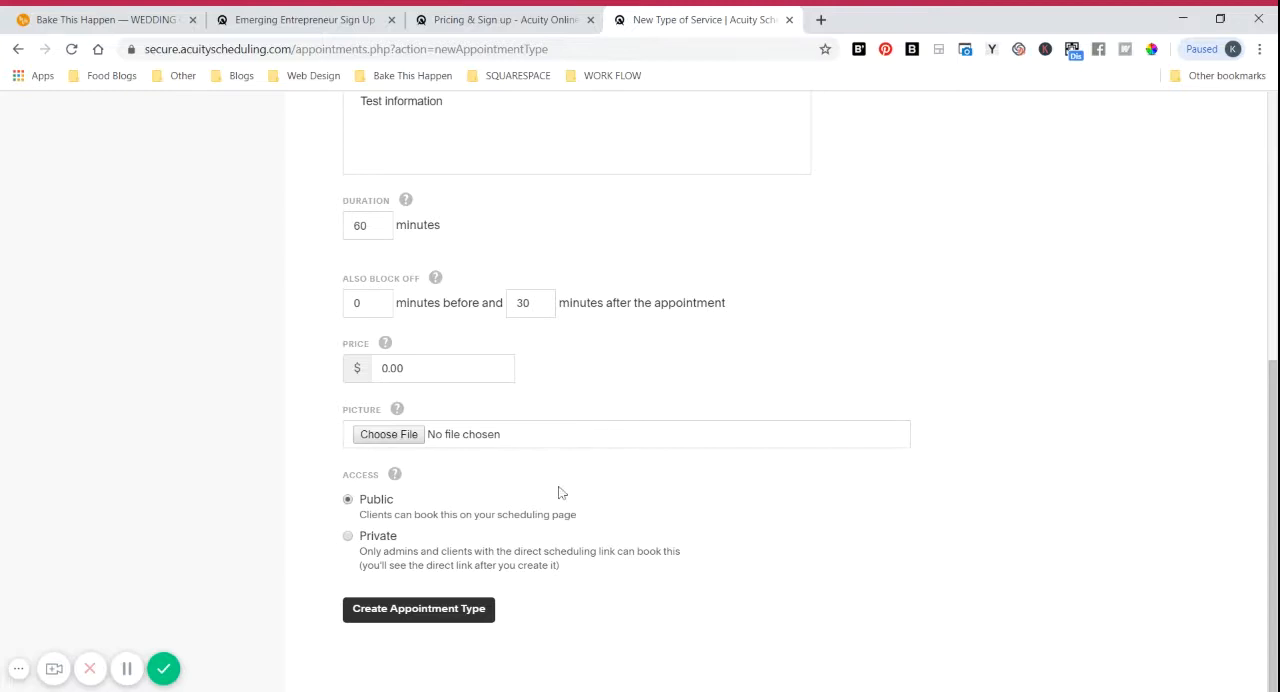
{"action": "left_click", "coordinate": [400, 612]}
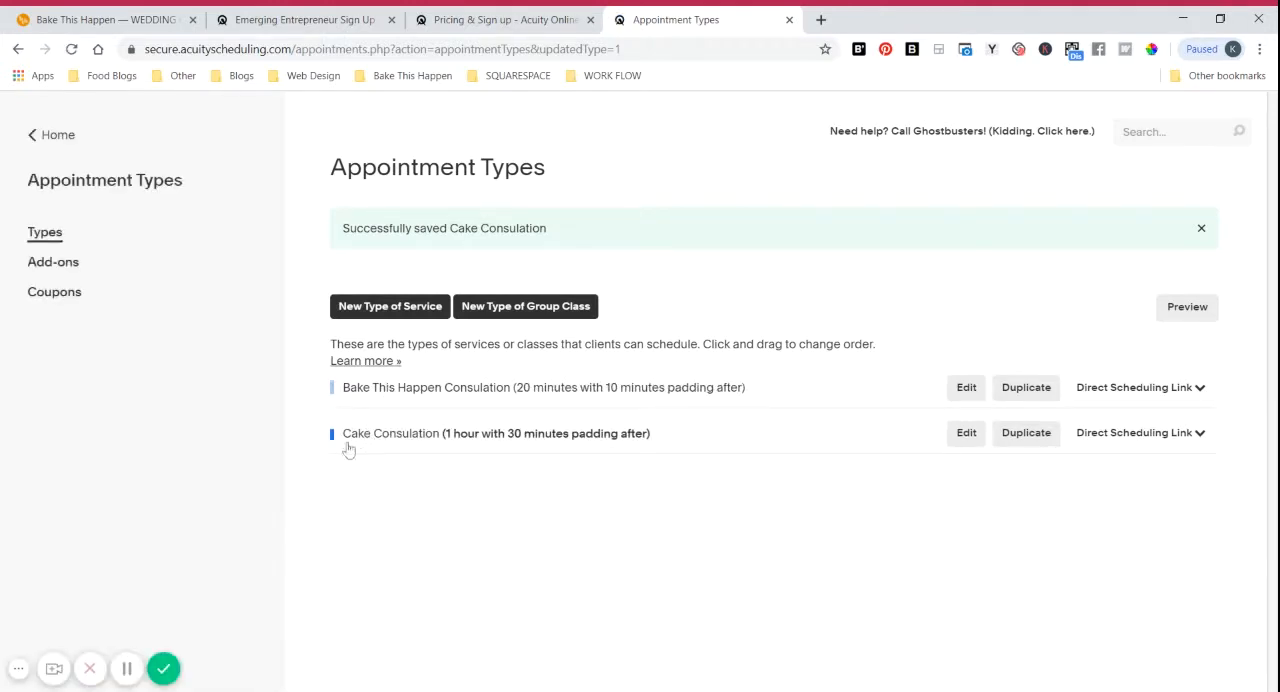
Step: Start a new custom form in the intake form questions settings and name it "Cake Consulation"
{"action": "left_click", "coordinate": [48, 145]}
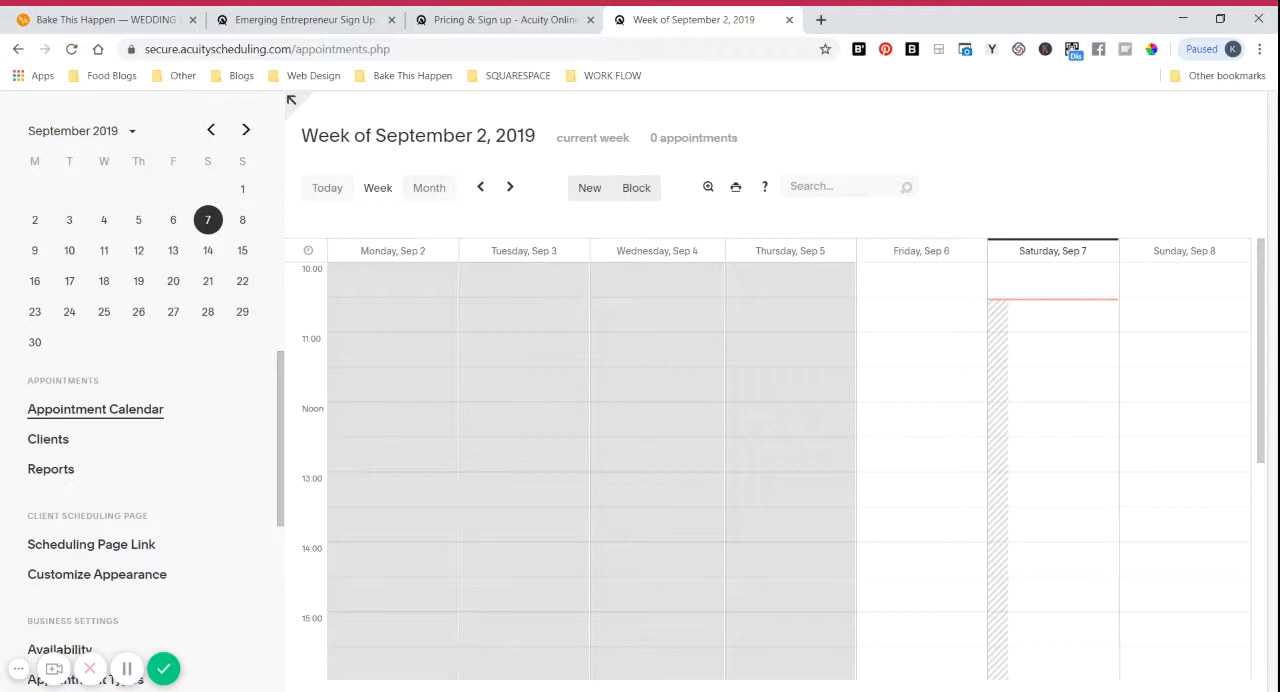
{"action": "scroll", "coordinate": [136, 450], "scroll_direction": "down", "scroll_amount": 2}
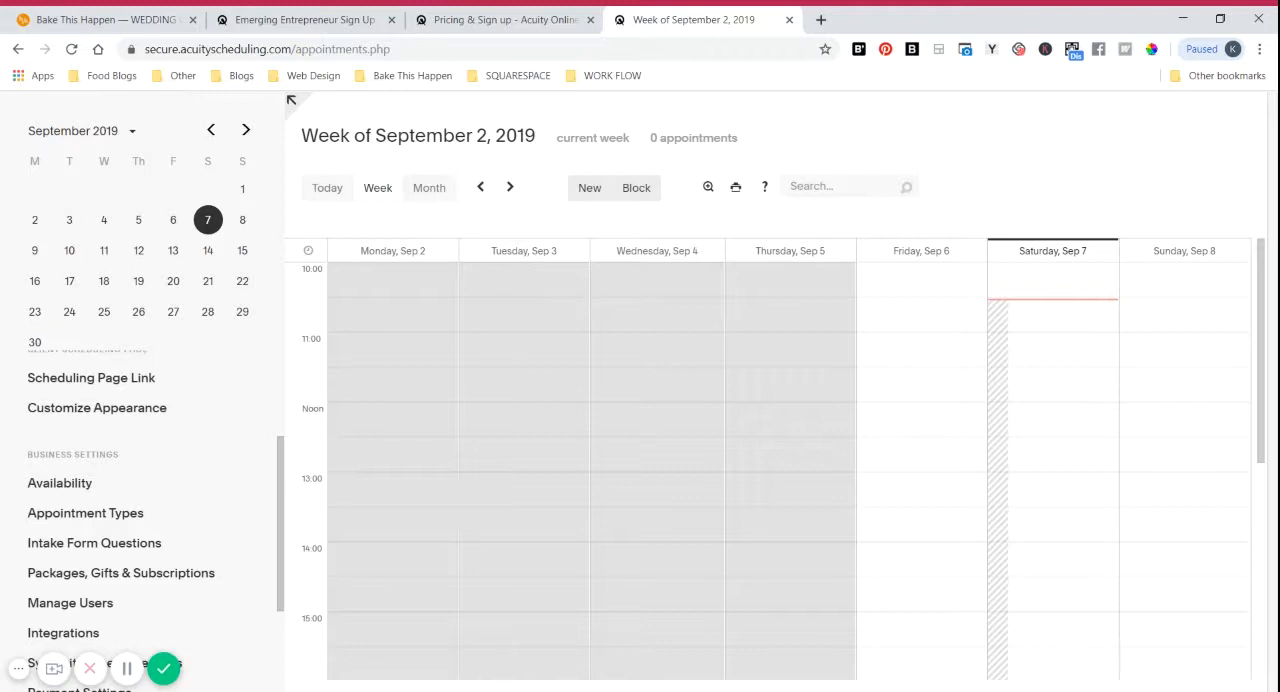
{"action": "left_click", "coordinate": [103, 553]}
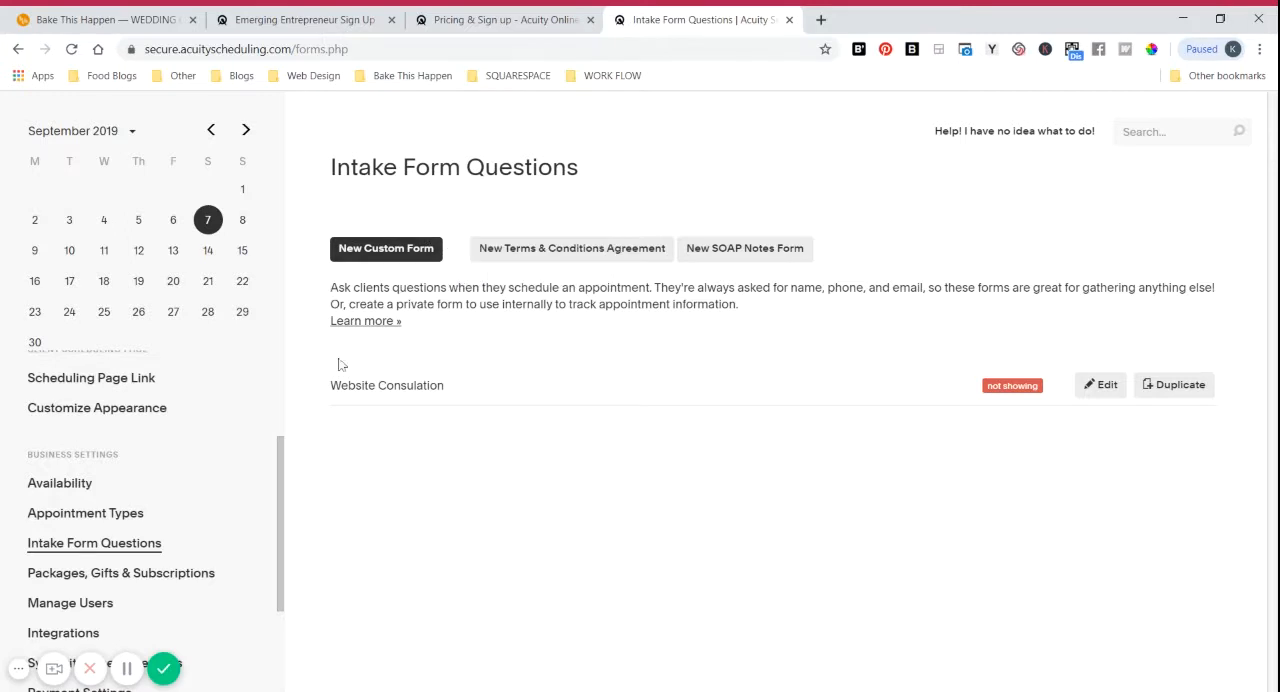
{"action": "left_click", "coordinate": [392, 263]}
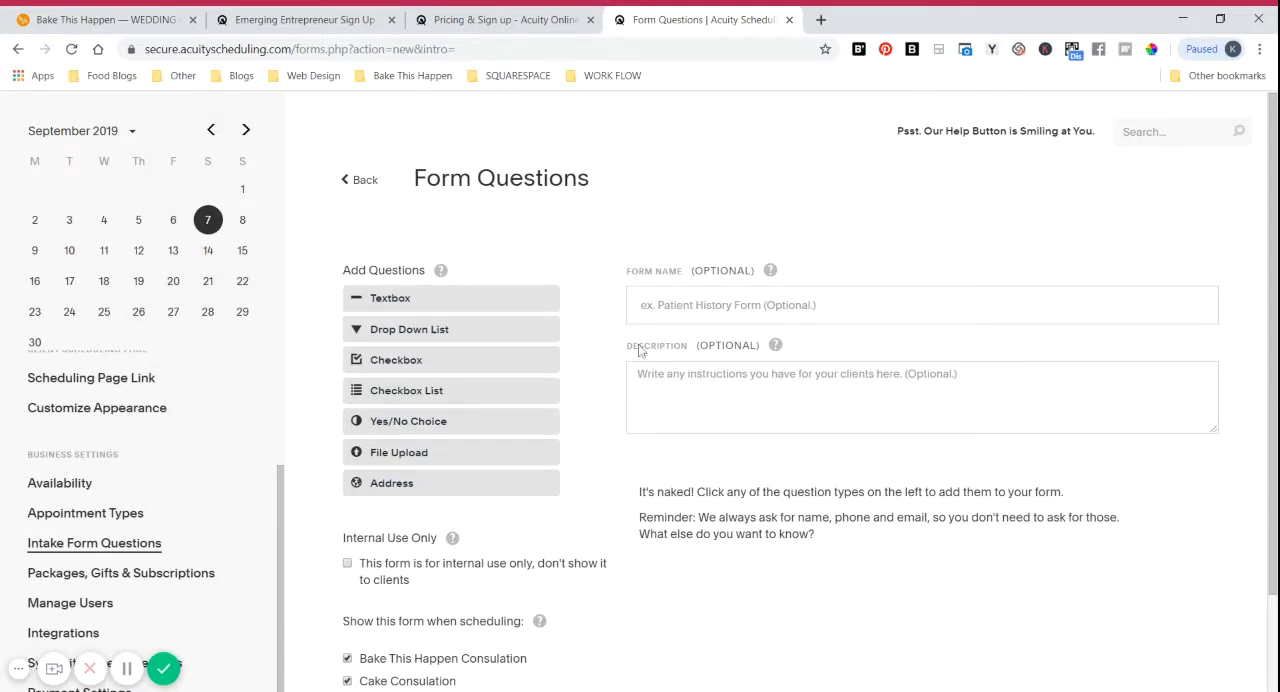
{"action": "left_click", "coordinate": [641, 305]}
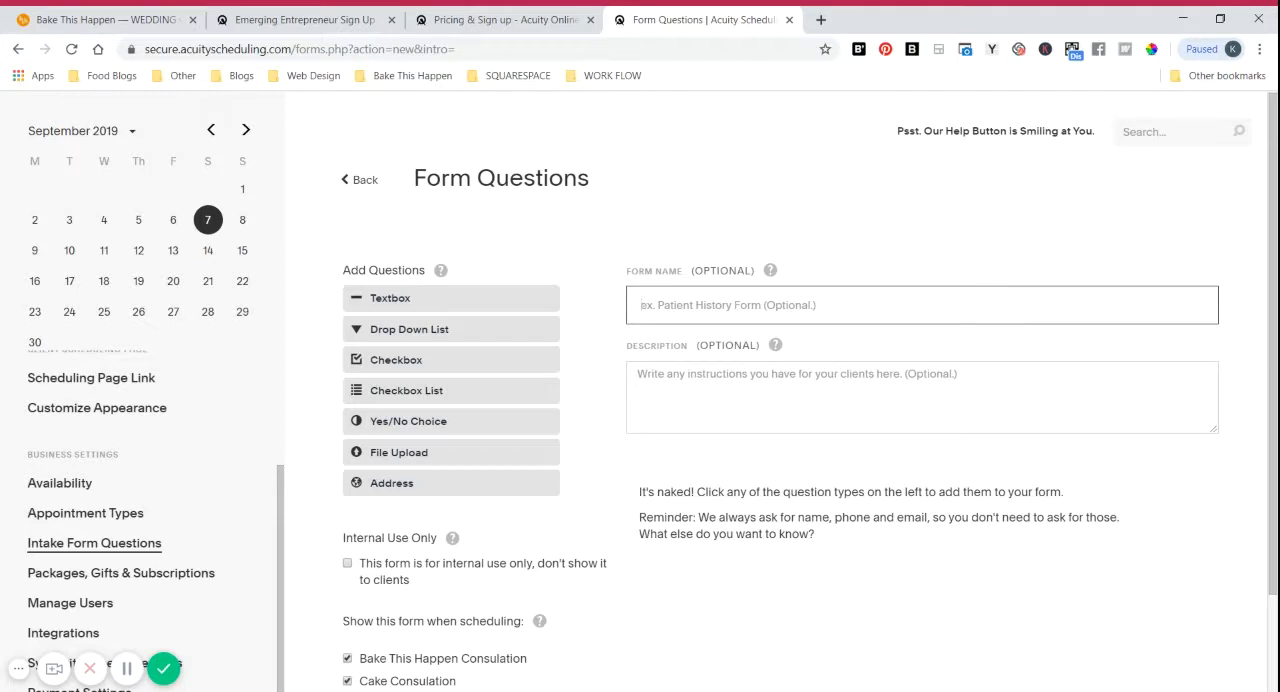
{"action": "type", "text": "Cake"}
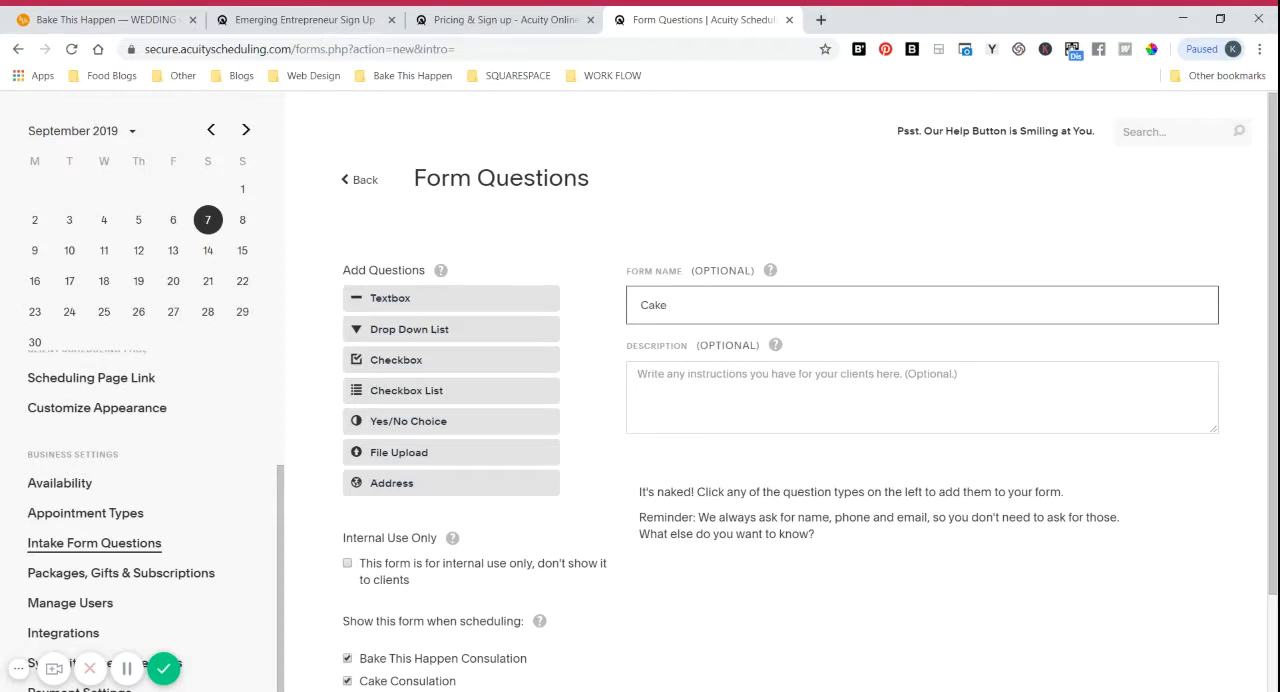
{"action": "key", "text": "Down"}
{"action": "key", "text": "Return"}
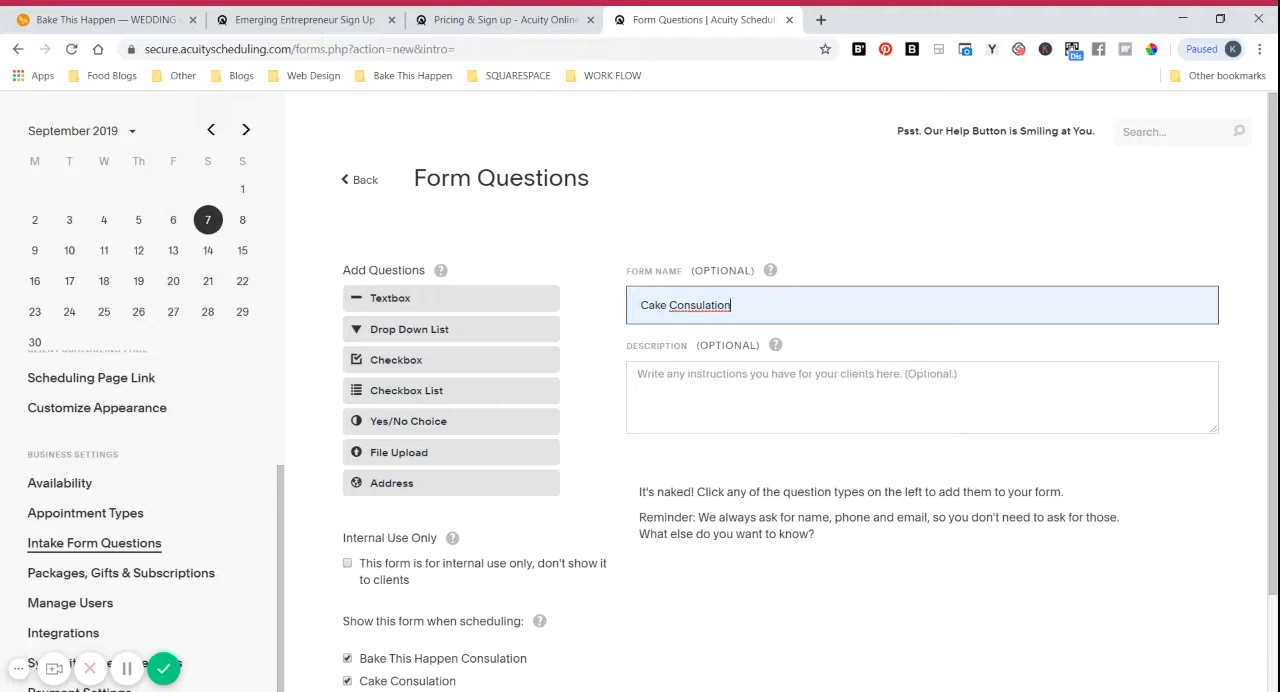
Step: Add a textbox question "When is your event?" to the form and make it required
{"action": "scroll", "coordinate": [1000, 400], "scroll_direction": "down", "scroll_amount": 2}
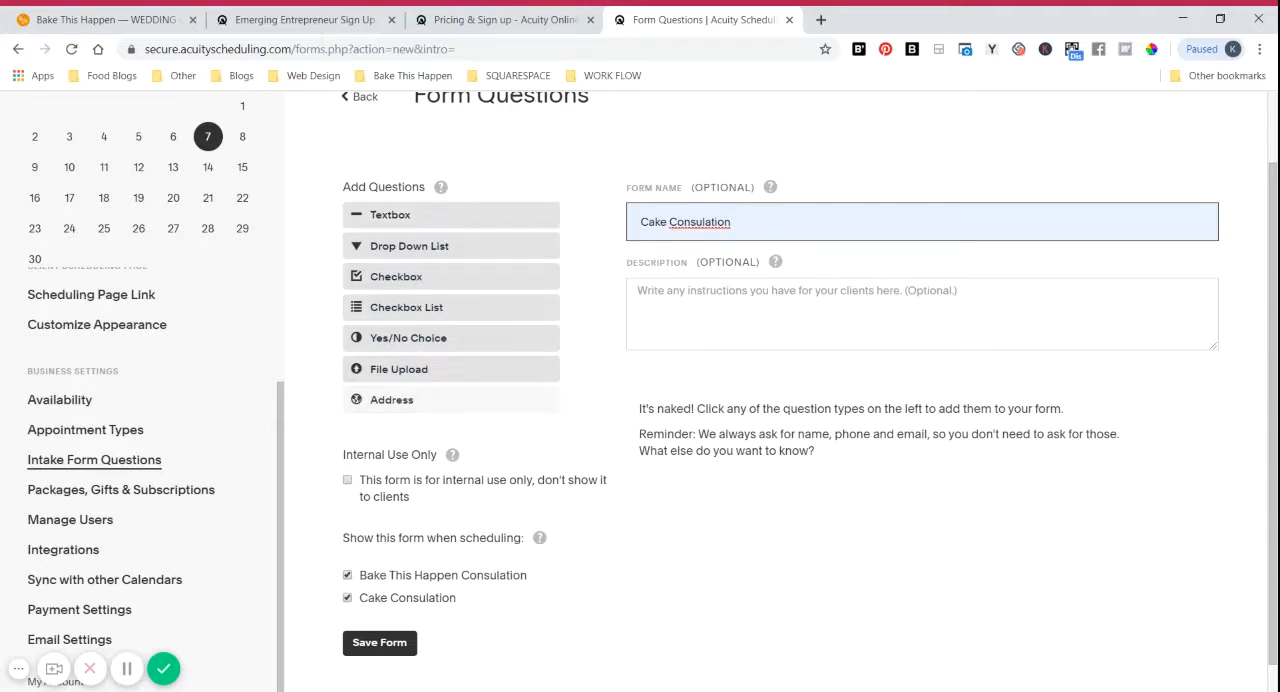
{"action": "left_click", "coordinate": [403, 219]}
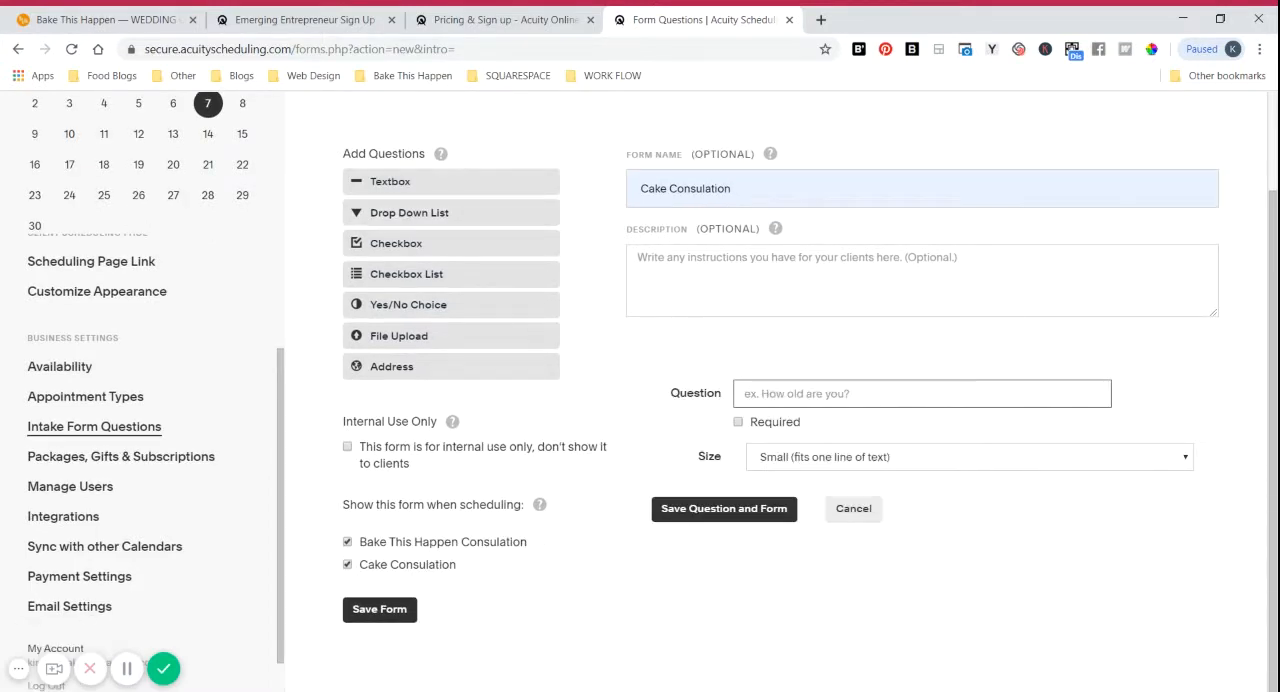
{"action": "type", "text": "When"}
{"action": "key", "text": "Down"}
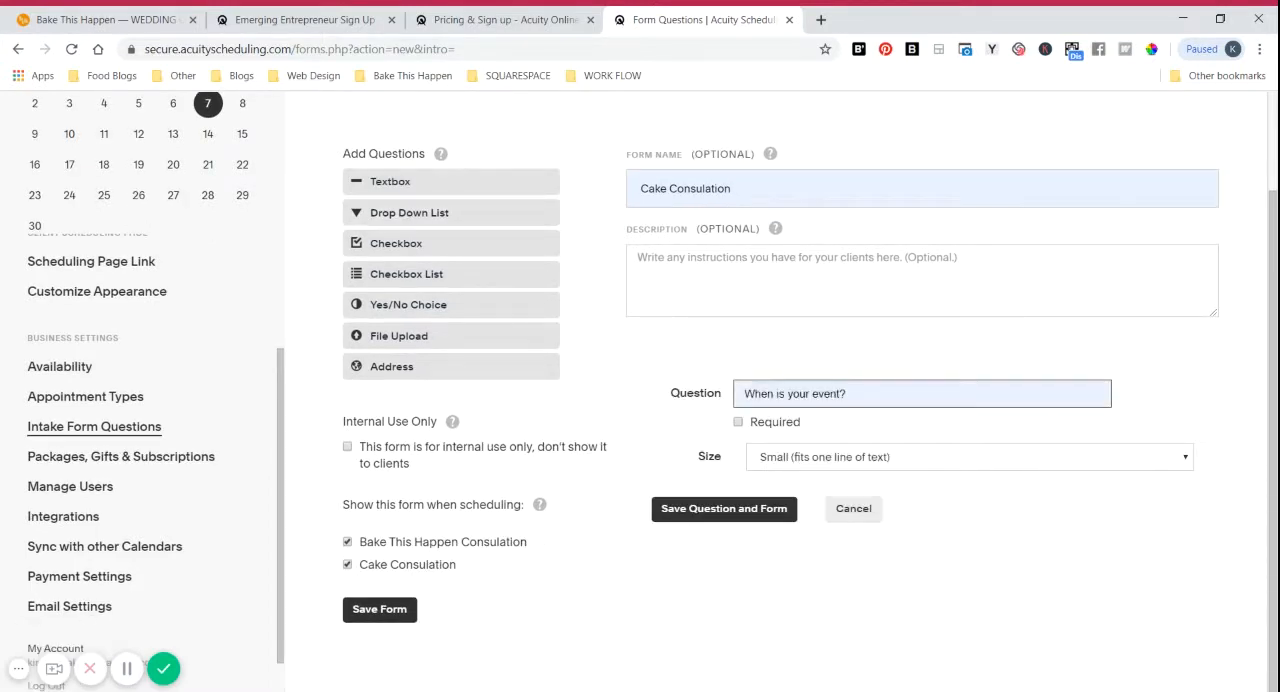
{"action": "key", "text": "Return"}
{"action": "left_click", "coordinate": [765, 428]}
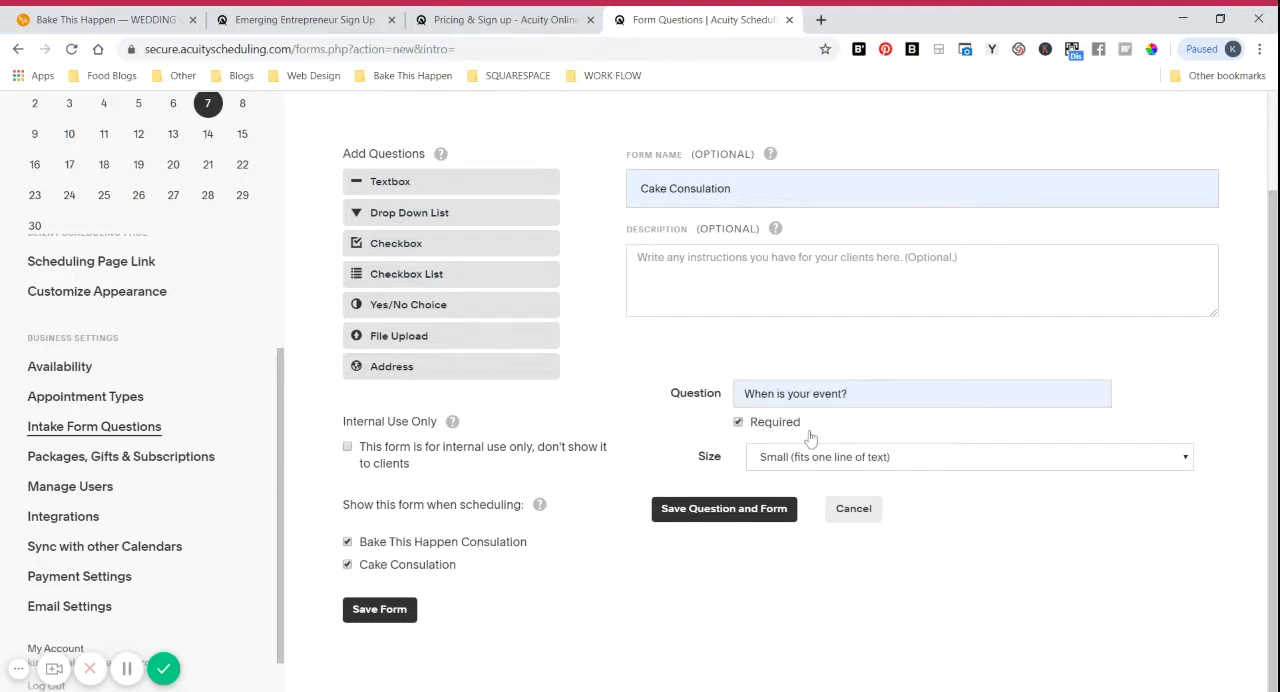
Step: Add a second textbox question "Tell me about your wedding..." with a large multi-line answer size, and save the question and form
{"action": "left_click", "coordinate": [400, 184]}
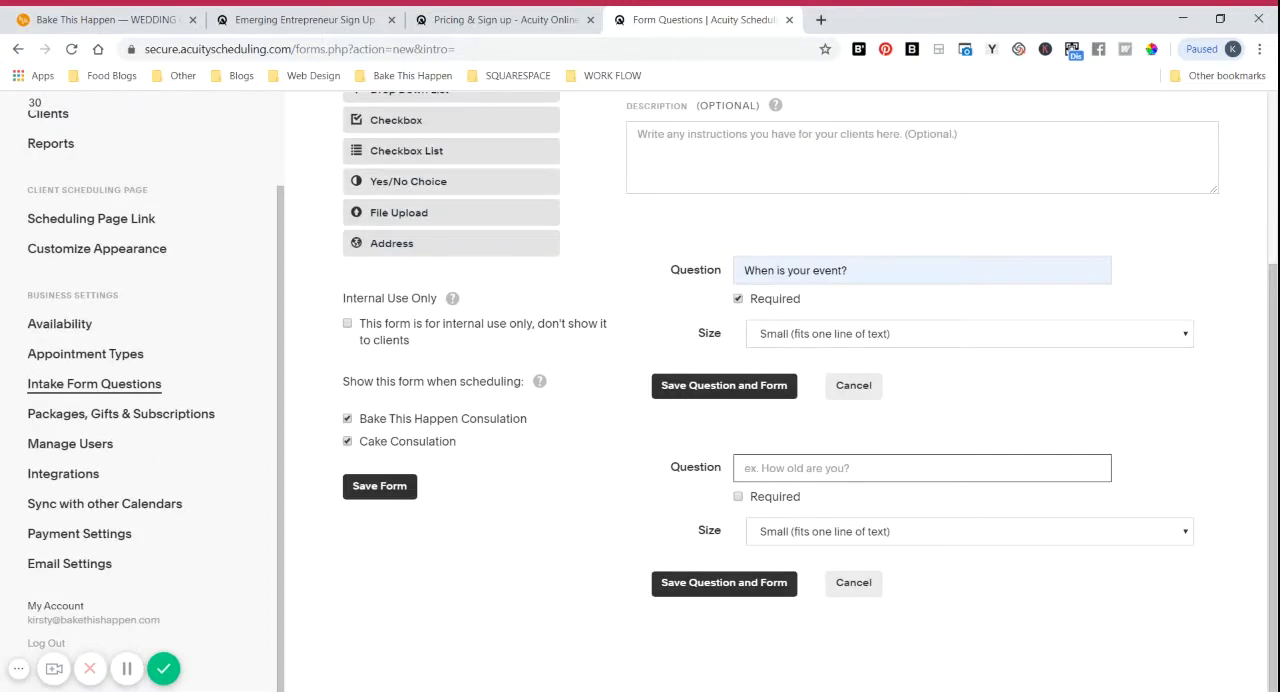
{"action": "type", "text": "Tell me about your wedding..."}
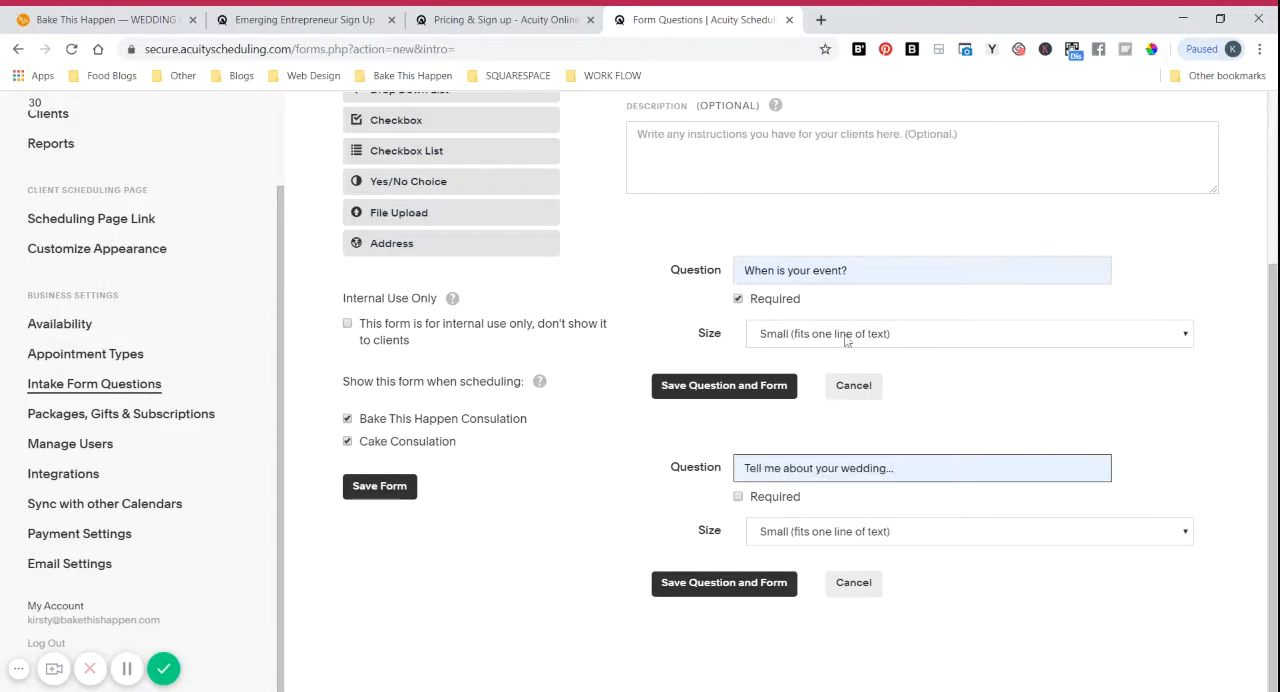
{"action": "left_click", "coordinate": [914, 536]}
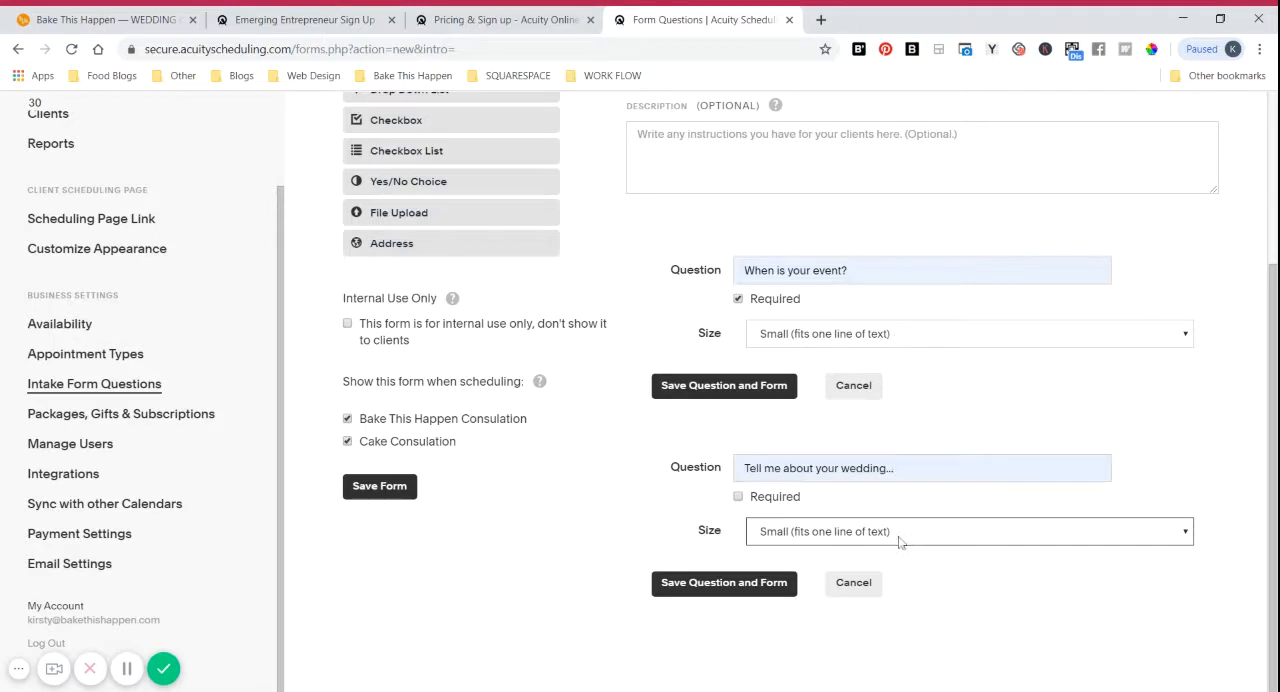
{"action": "left_click", "coordinate": [856, 574]}
{"action": "left_click", "coordinate": [711, 589]}
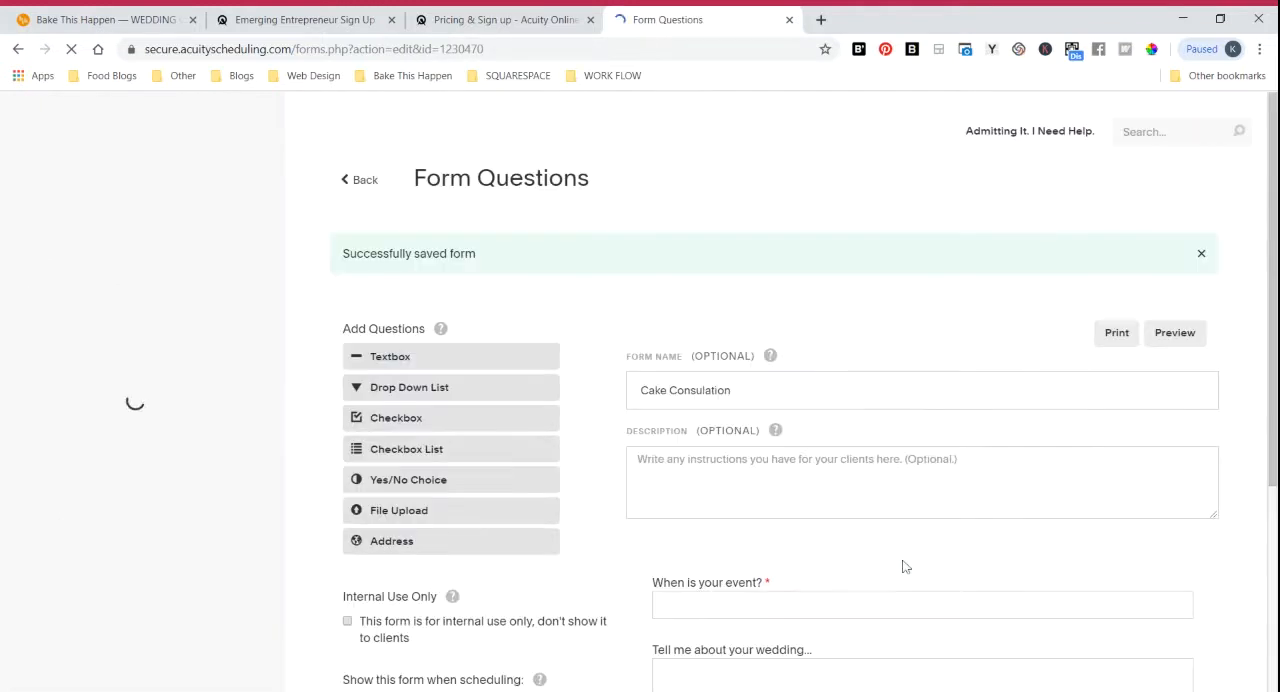
Step: Stop showing the form for Bake This Happen Consulation, keep it for Cake Consulation, and save the form
{"action": "scroll", "coordinate": [903, 567], "scroll_direction": "down", "scroll_amount": 2}
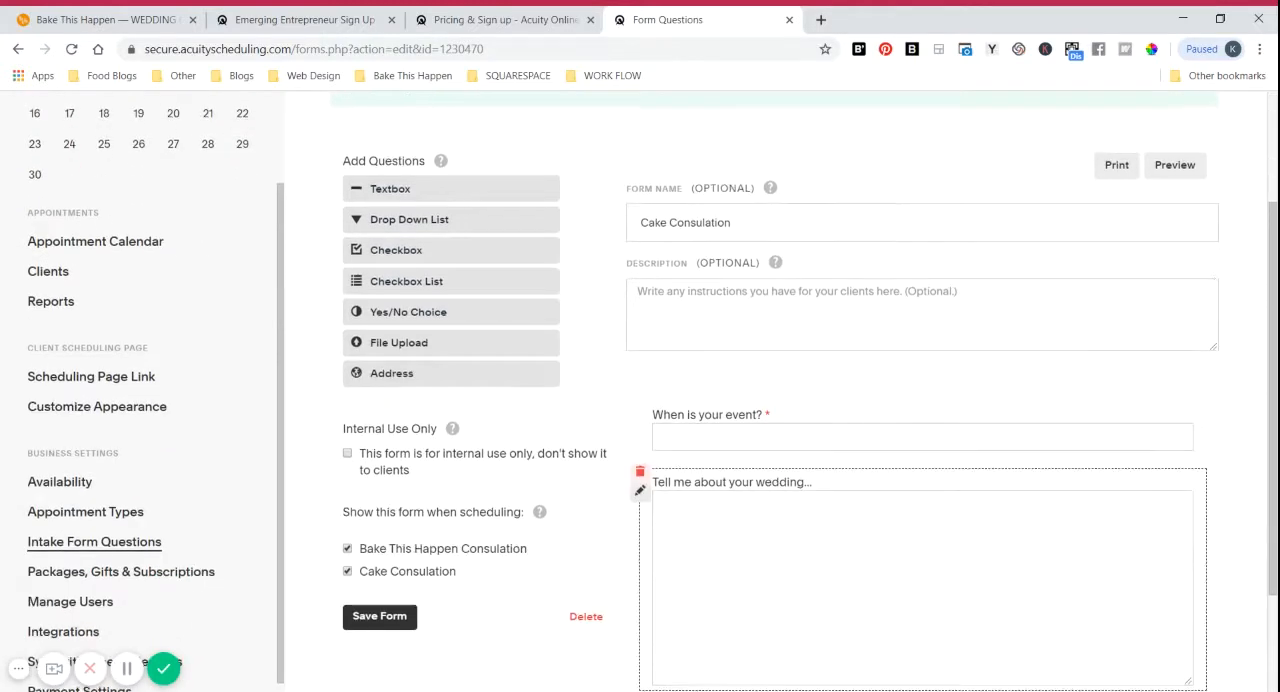
{"action": "scroll", "coordinate": [875, 410], "scroll_direction": "down", "scroll_amount": 1}
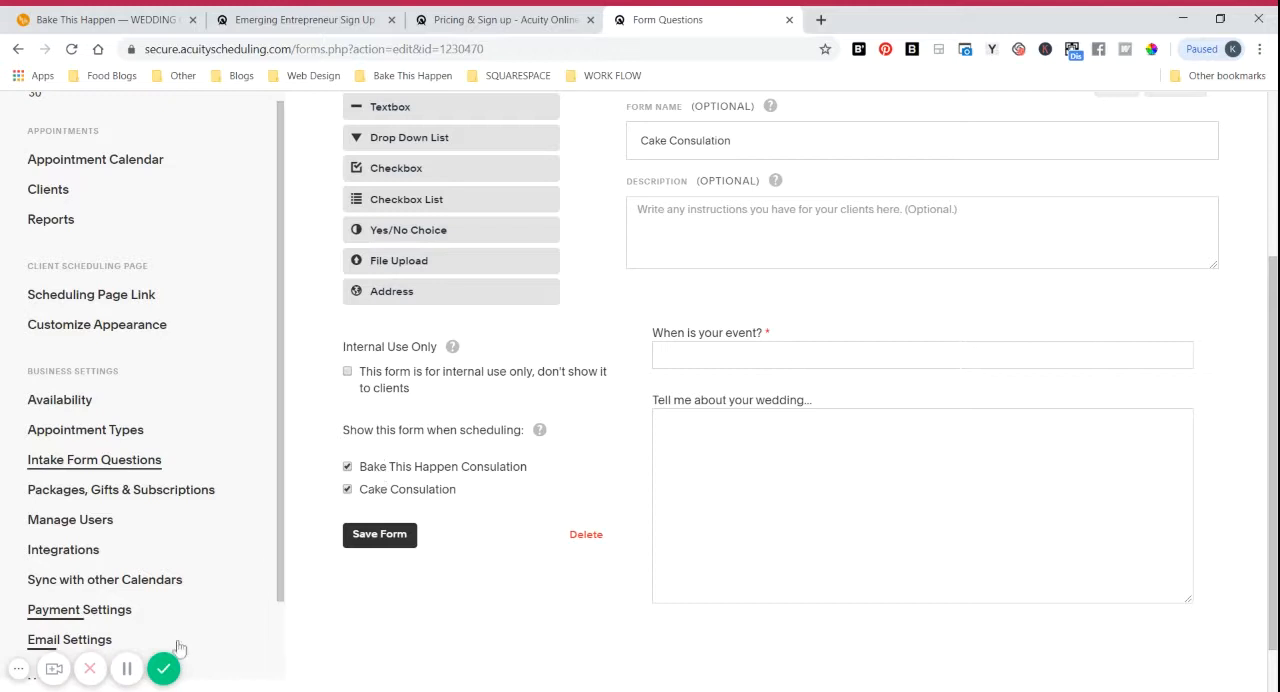
{"action": "left_click", "coordinate": [131, 675]}
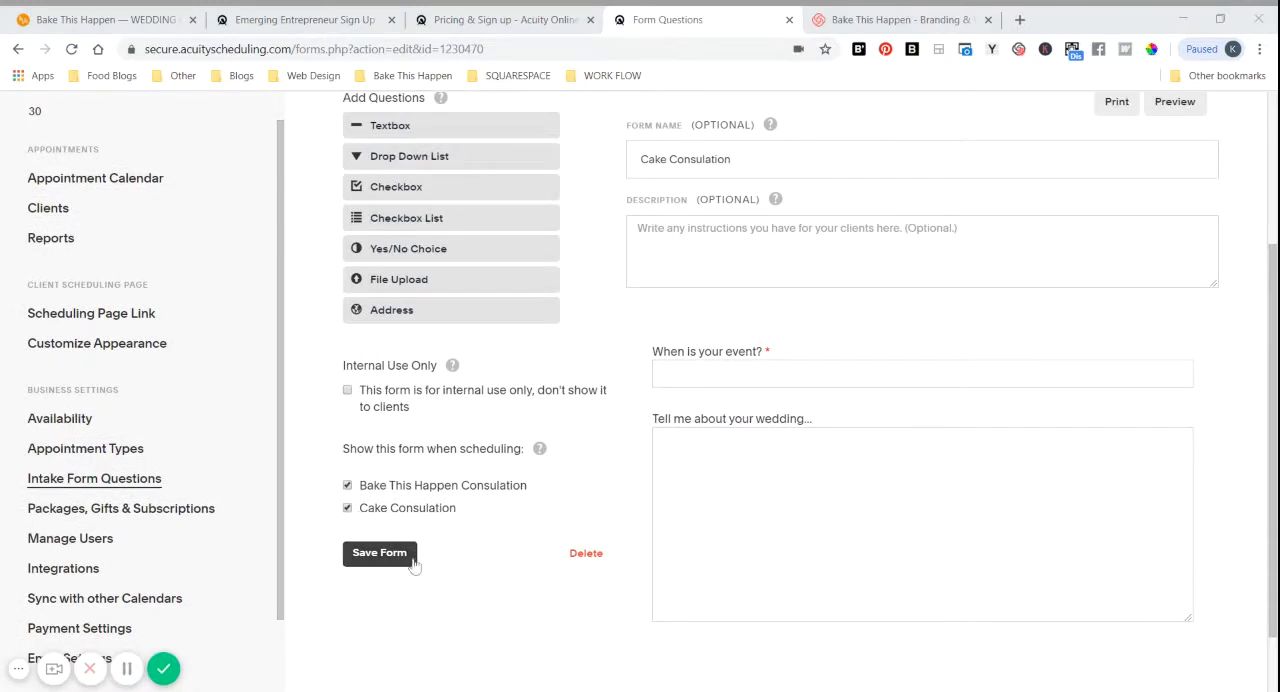
{"action": "left_click", "coordinate": [372, 553]}
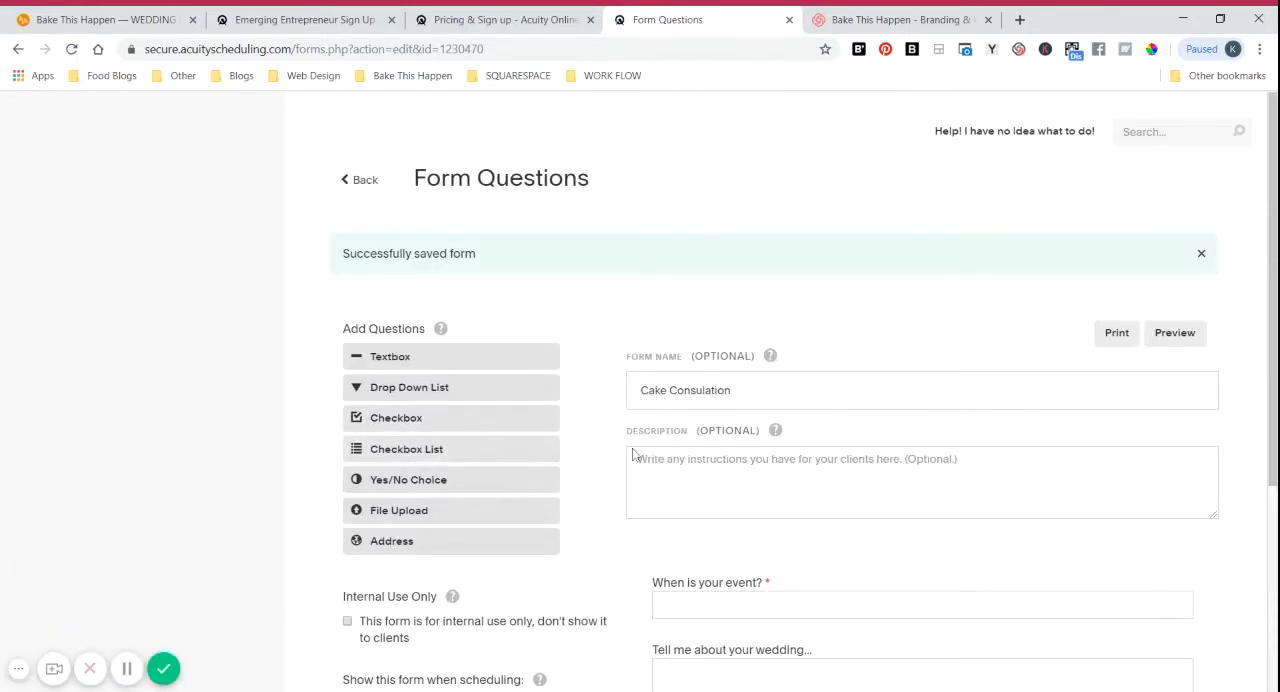
{"action": "scroll", "coordinate": [612, 430], "scroll_direction": "down", "scroll_amount": 3}
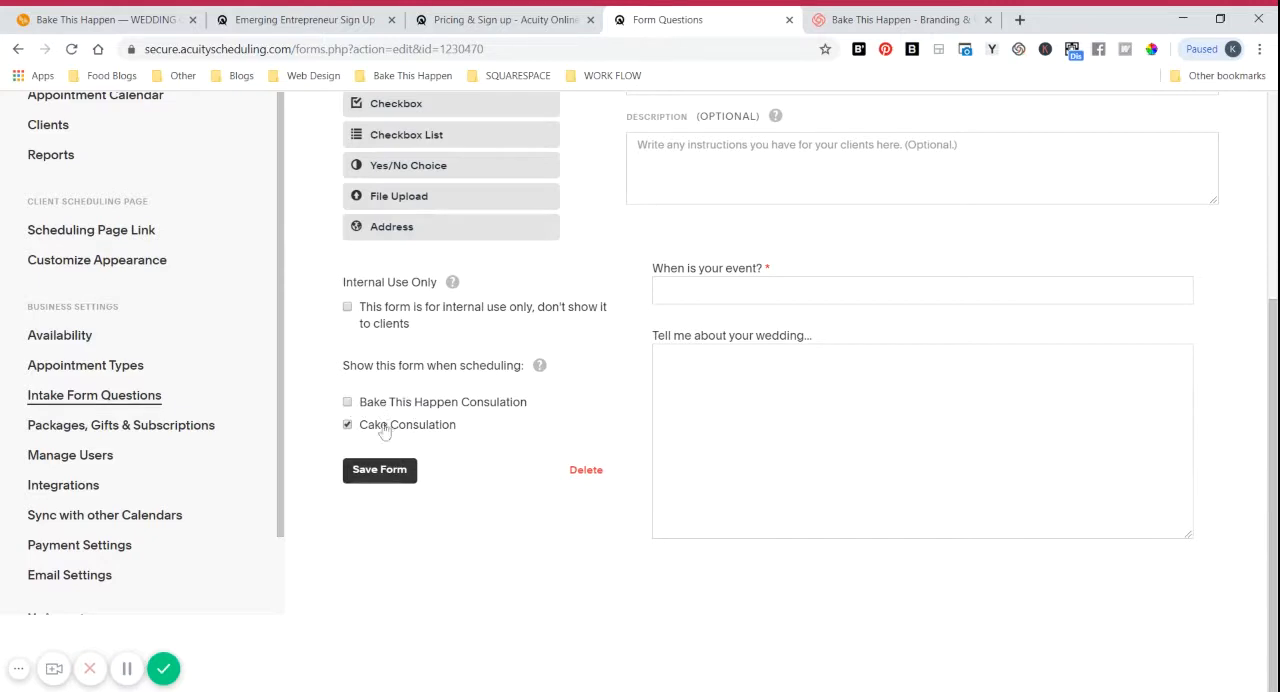
{"action": "left_click", "coordinate": [386, 478]}
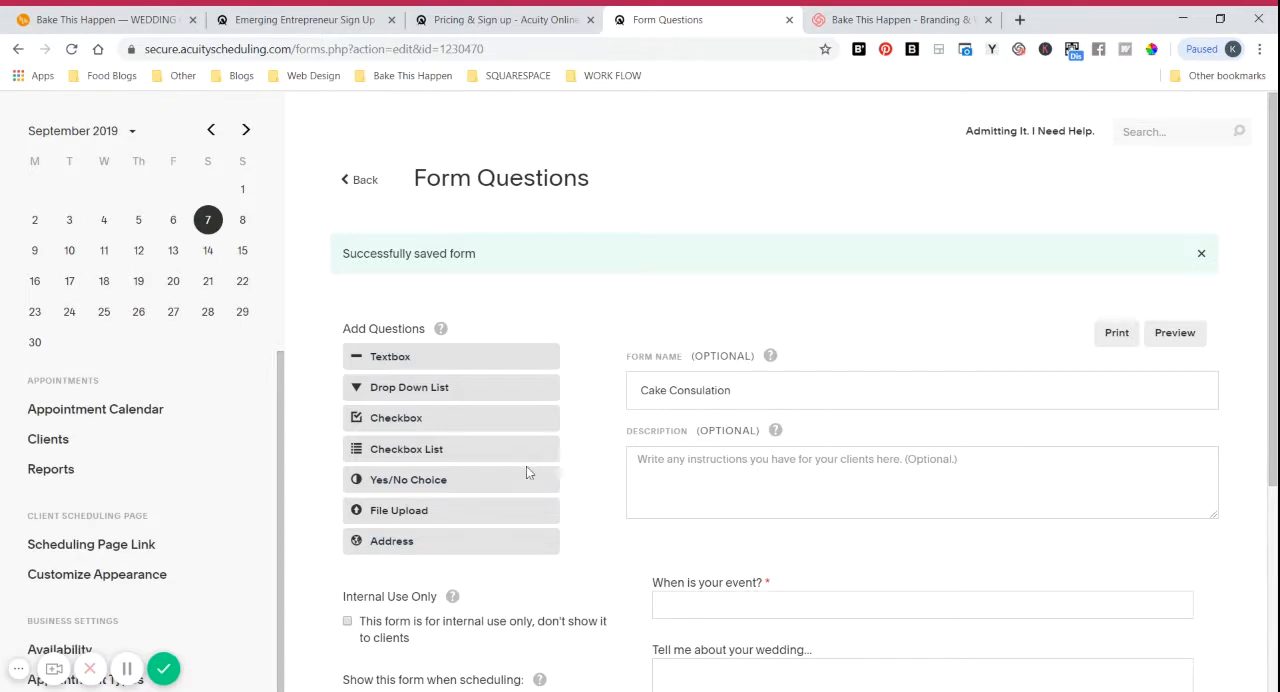
Step: Copy the general scheduling page link and open it in a new browser tab
{"action": "scroll", "coordinate": [166, 386], "scroll_direction": "down", "scroll_amount": 2}
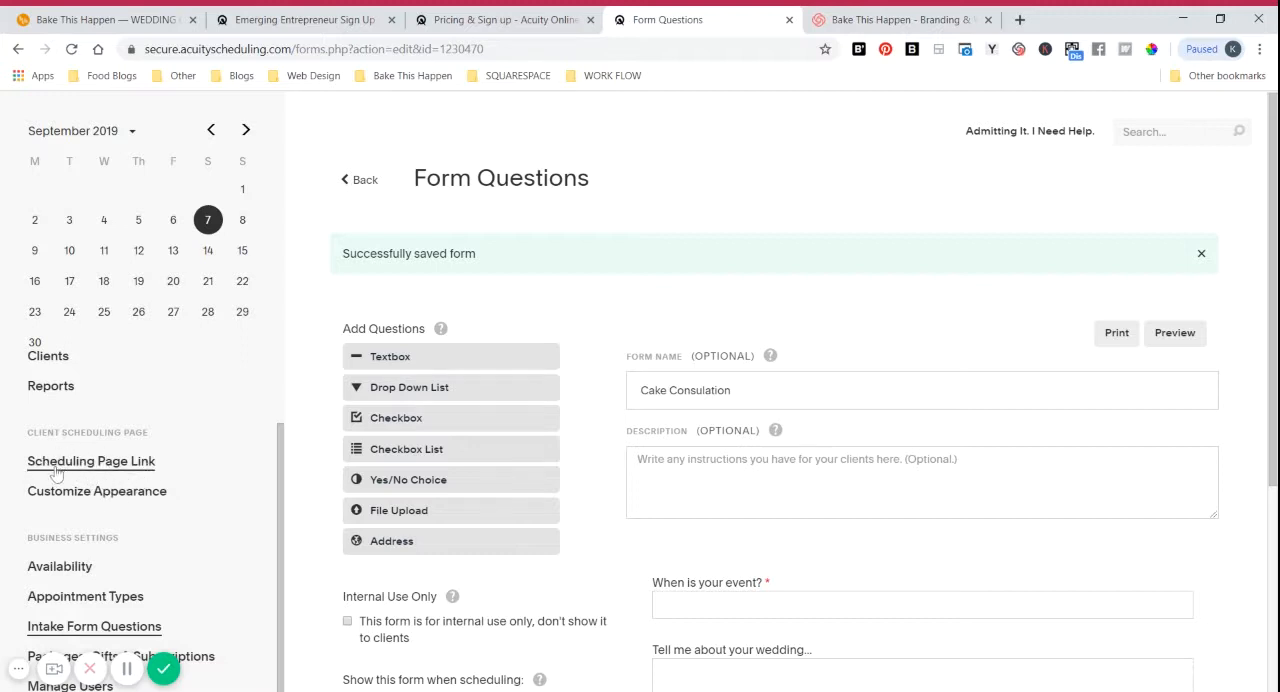
{"action": "left_click", "coordinate": [89, 465]}
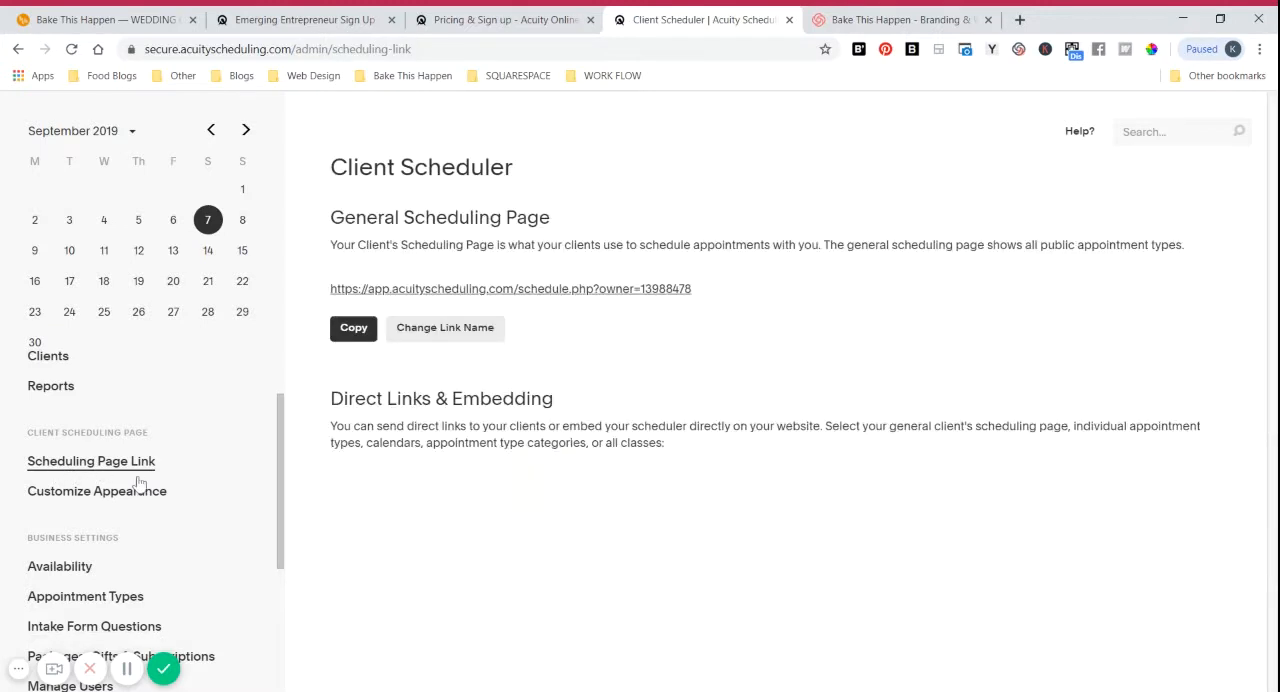
{"action": "left_click", "coordinate": [352, 331]}
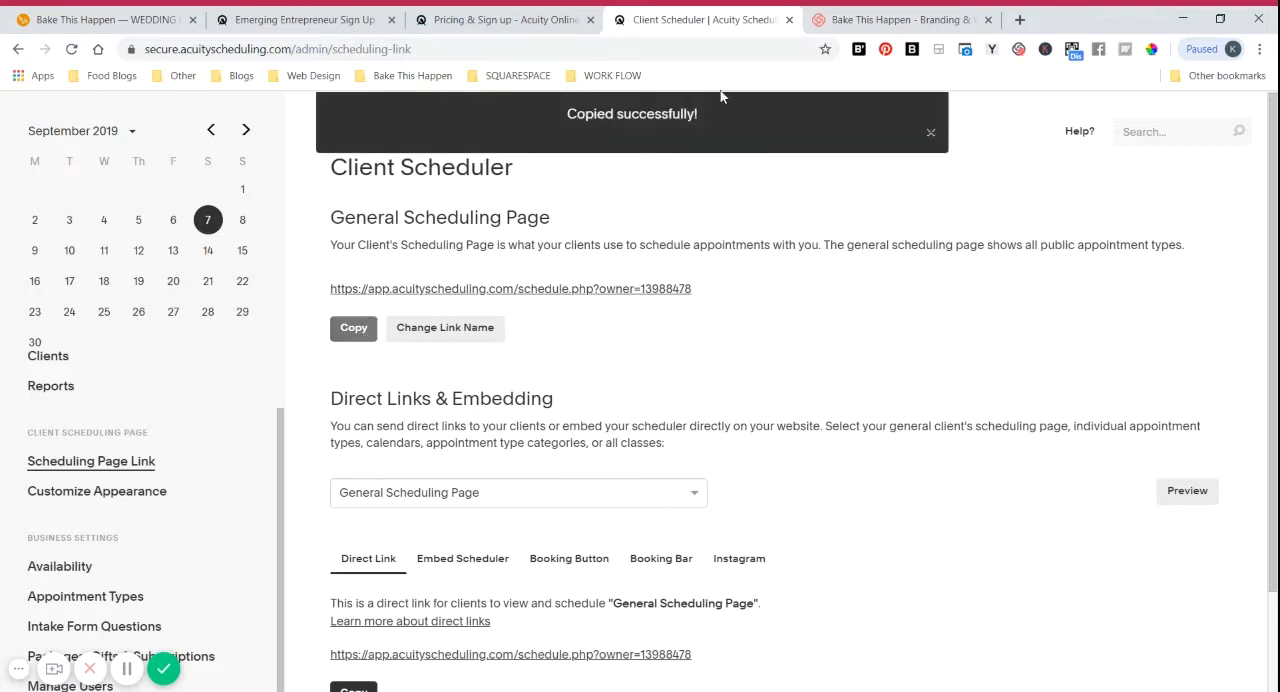
{"action": "left_click", "coordinate": [1020, 19]}
{"action": "key", "text": "ctrl+v"}
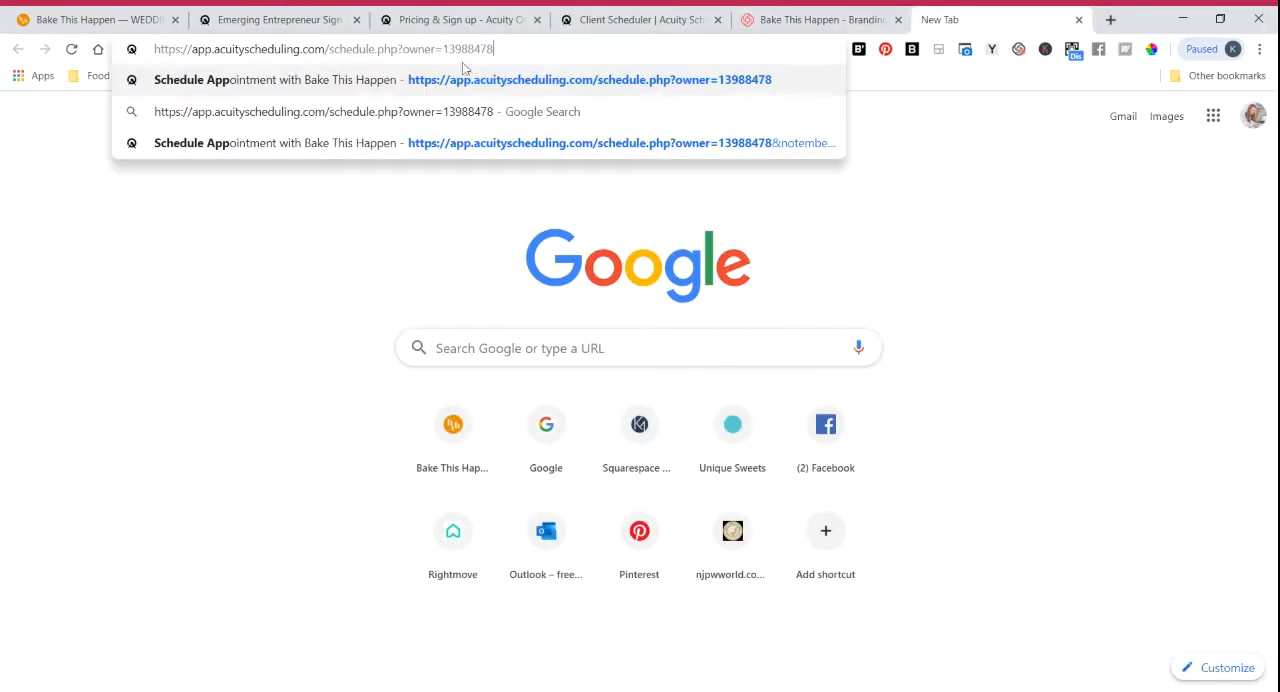
{"action": "key", "text": "Return"}
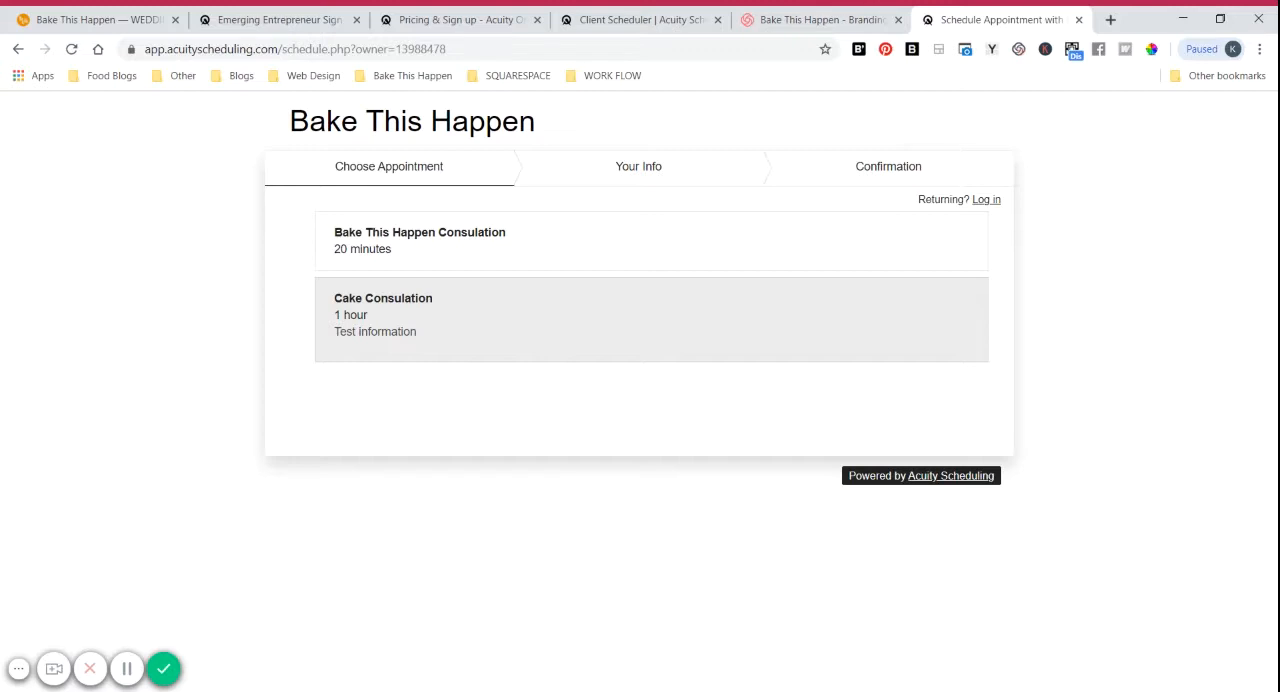
Step: Choose a Cake Consulation appointment on September 13, 2019 at 11:00 and continue to the client information
{"action": "left_click", "coordinate": [445, 331]}
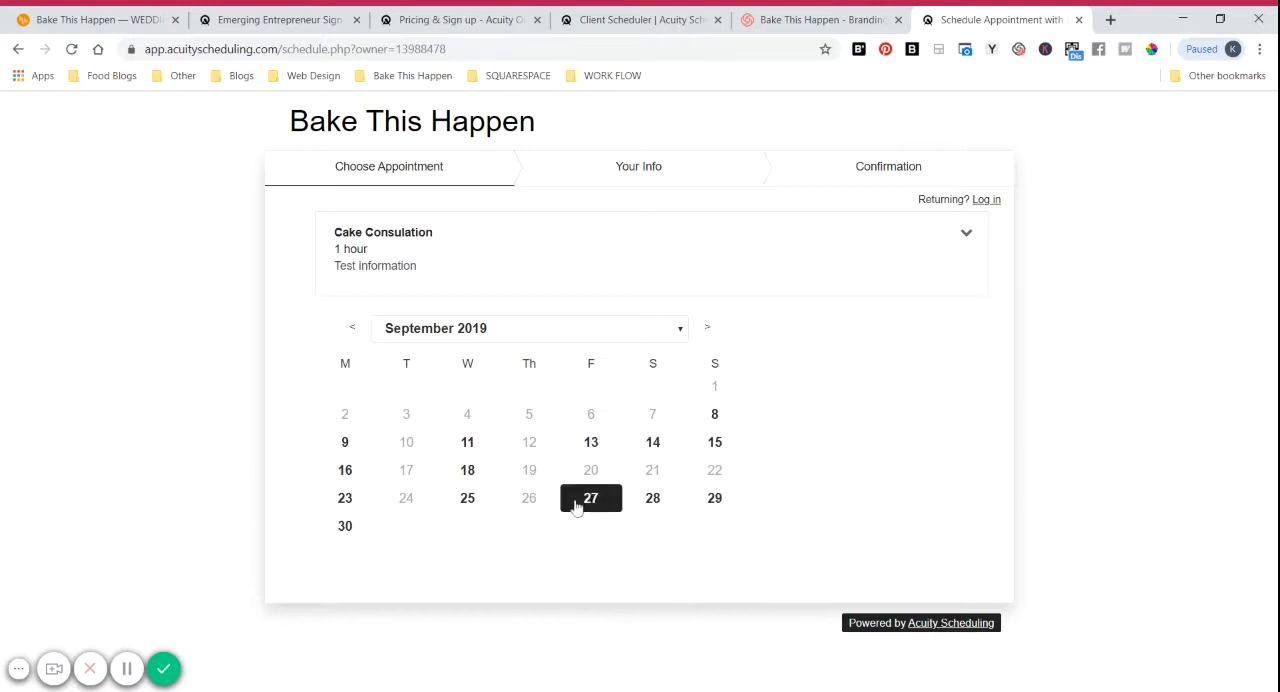
{"action": "left_click", "coordinate": [591, 445]}
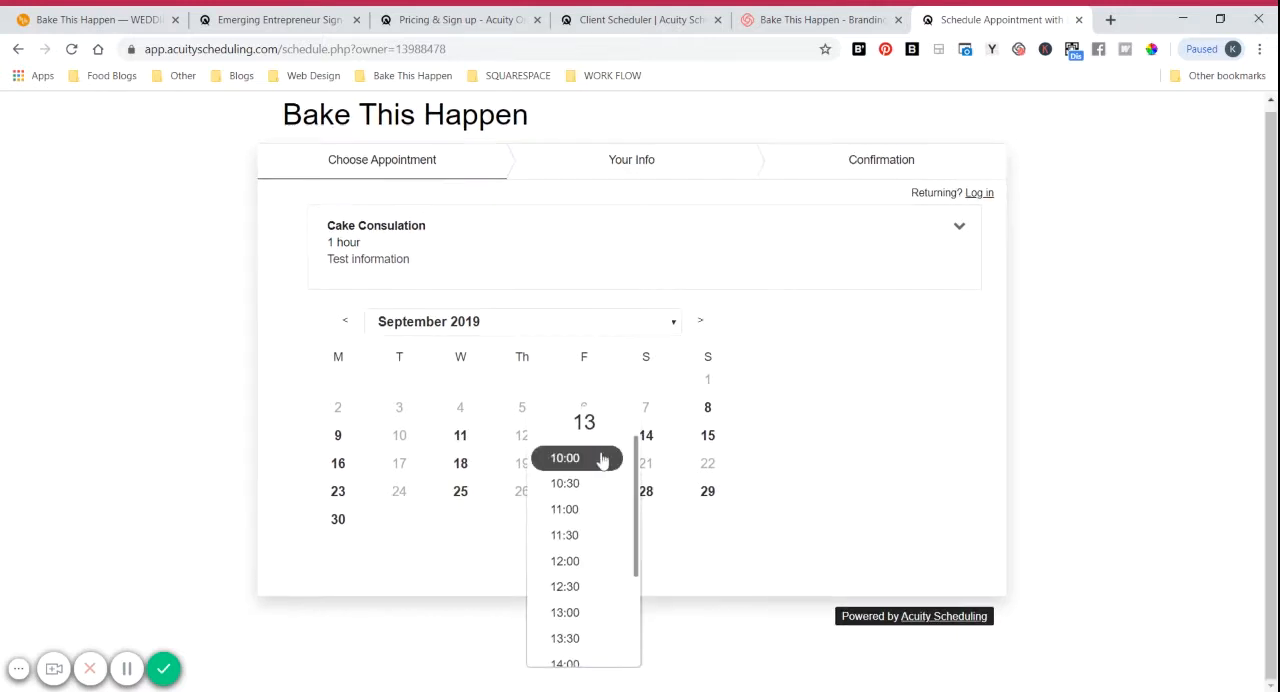
{"action": "left_click", "coordinate": [572, 512]}
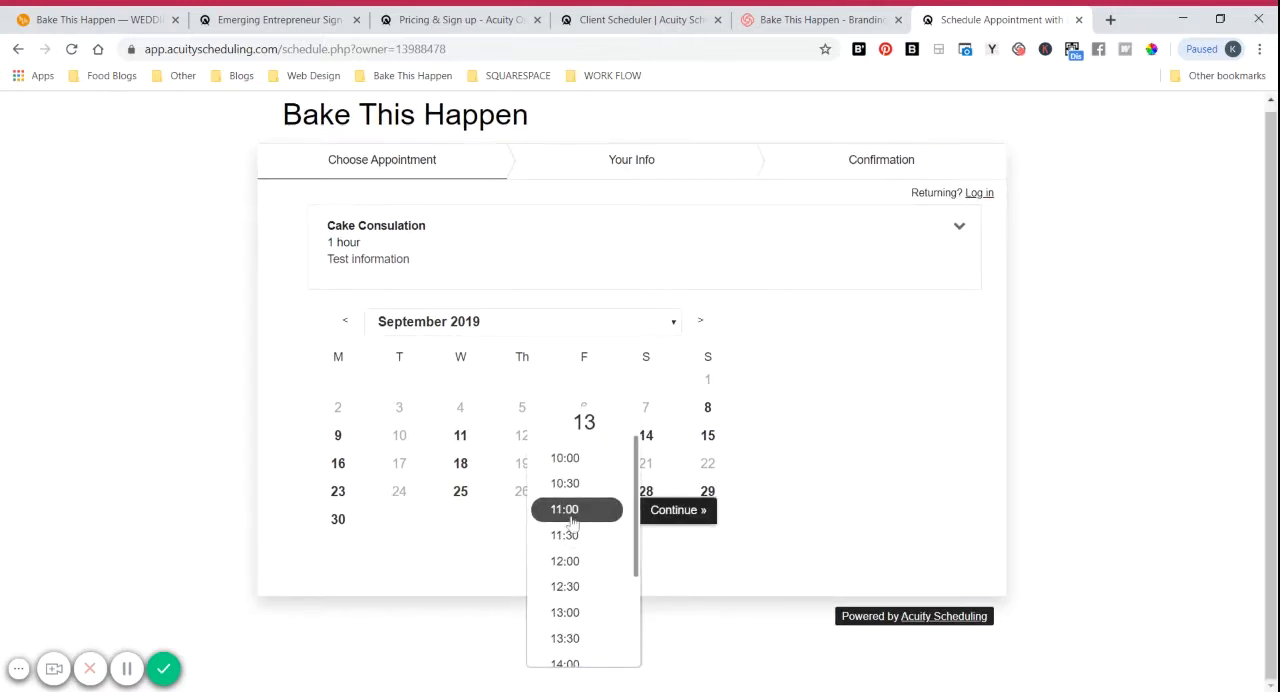
{"action": "left_click", "coordinate": [672, 515]}
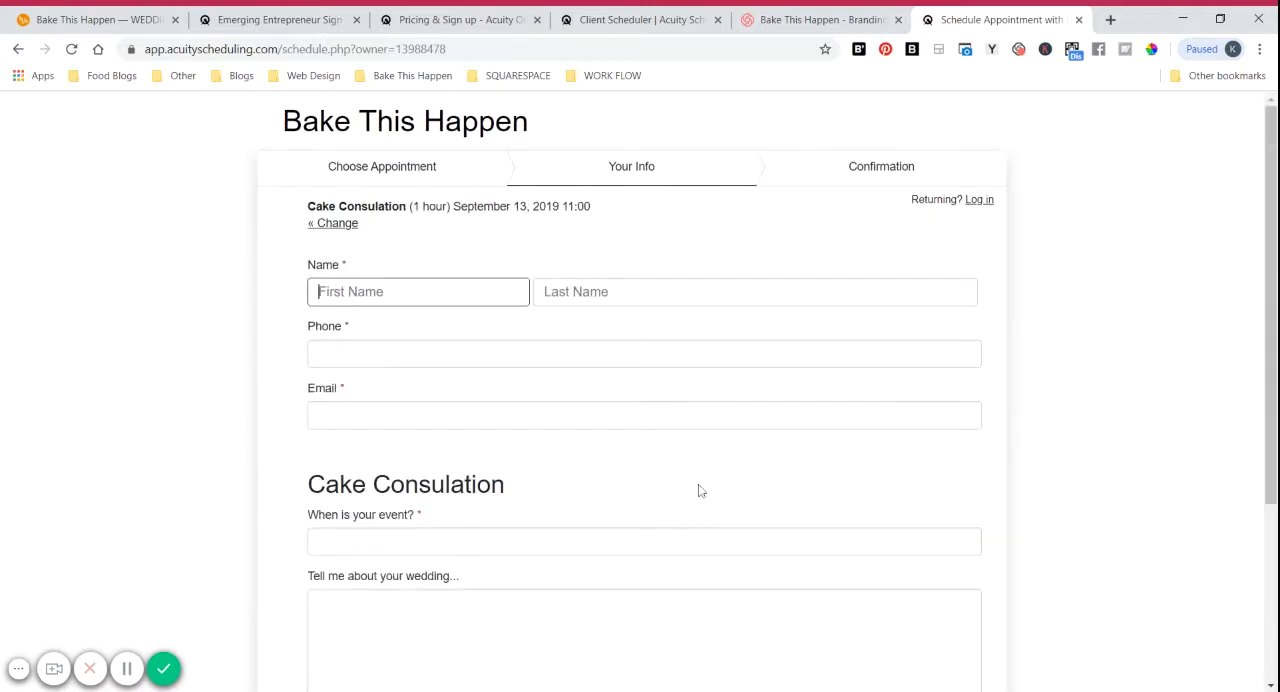
Step: Autofill the client's name and email, answer "When is your event?" with "test", and try to complete the appointment
{"action": "scroll", "coordinate": [703, 357], "scroll_direction": "down", "scroll_amount": 1}
{"action": "scroll", "coordinate": [641, 328], "scroll_direction": "down", "scroll_amount": 2}
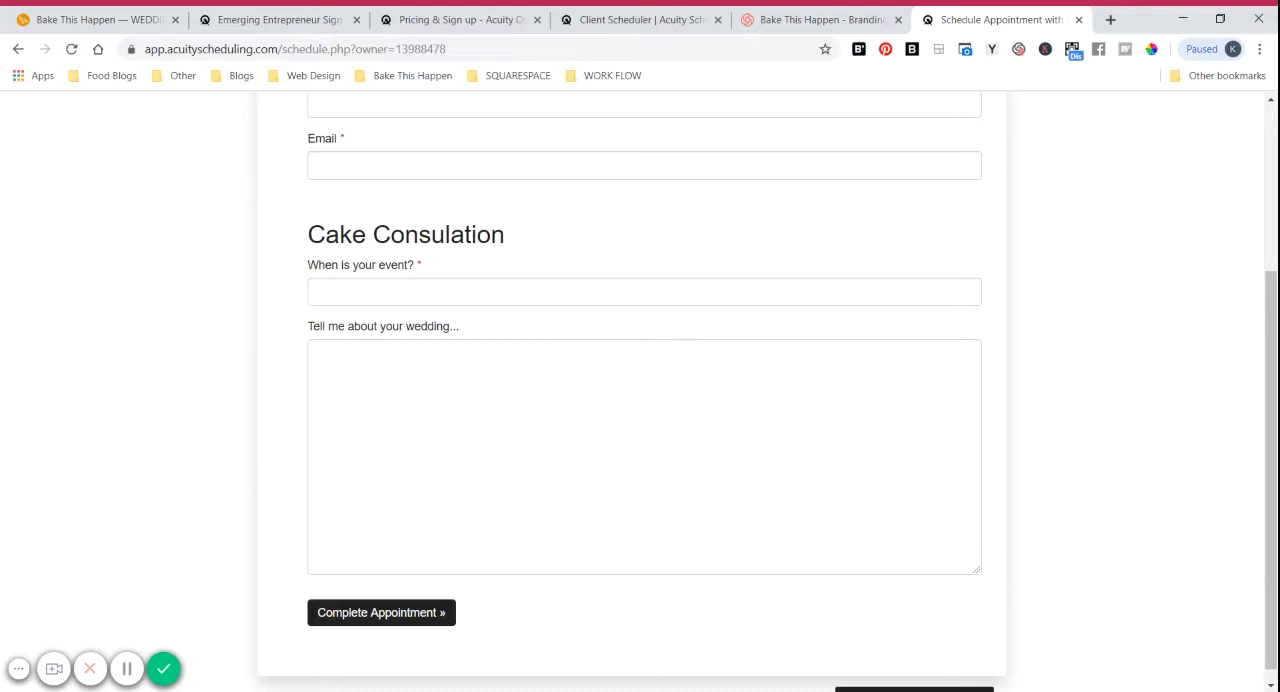
{"action": "left_click", "coordinate": [443, 612]}
{"action": "key", "text": "Down"}
{"action": "key", "text": "Return"}
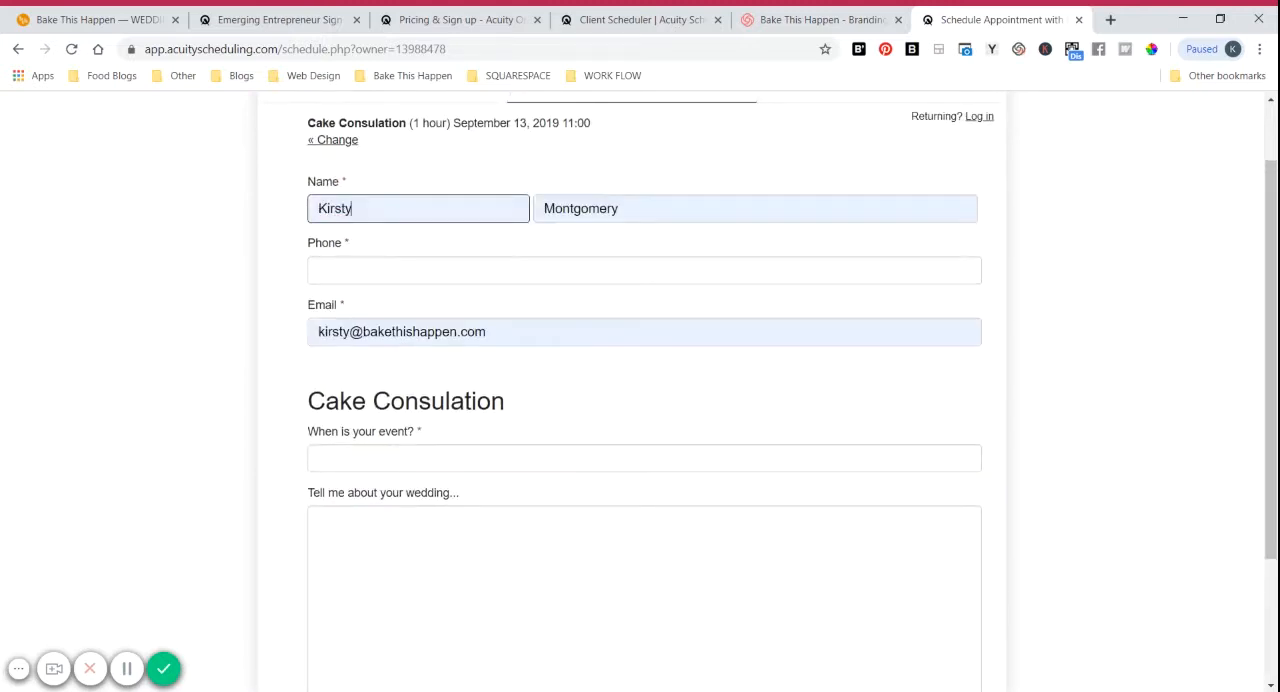
{"action": "left_click", "coordinate": [440, 458]}
{"action": "type", "text": "test"}
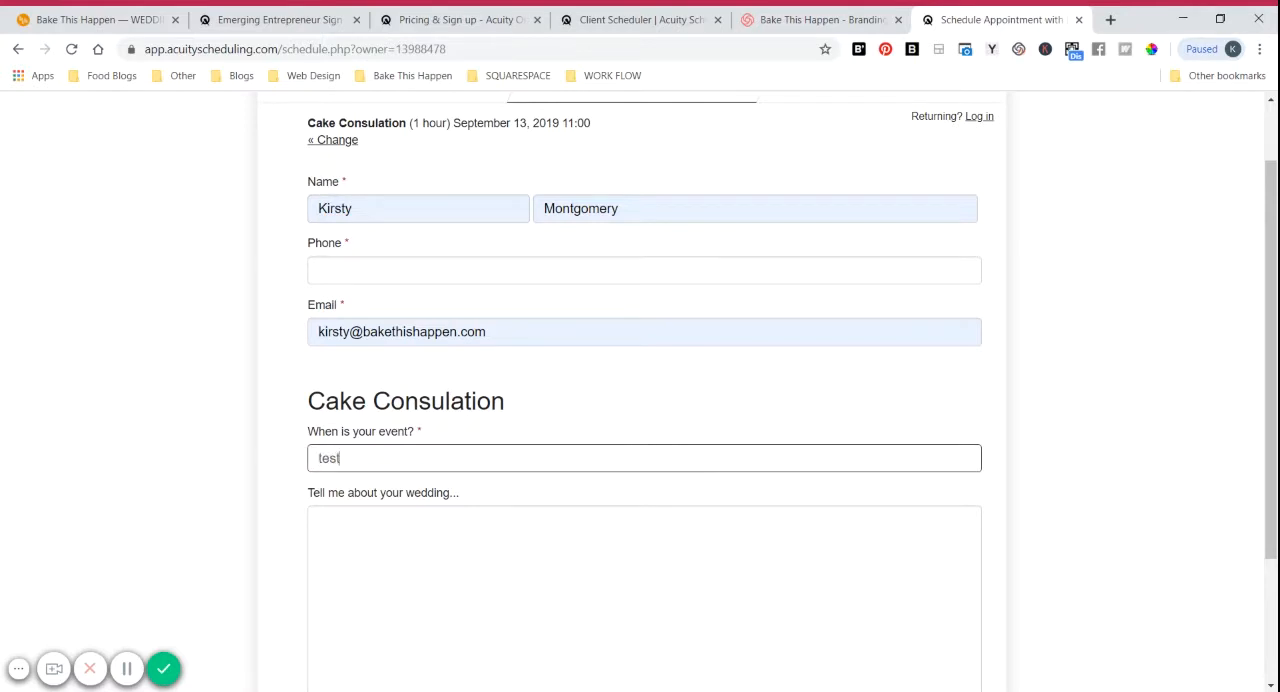
{"action": "scroll", "coordinate": [440, 458], "scroll_direction": "down", "scroll_amount": 2}
{"action": "left_click", "coordinate": [407, 600]}
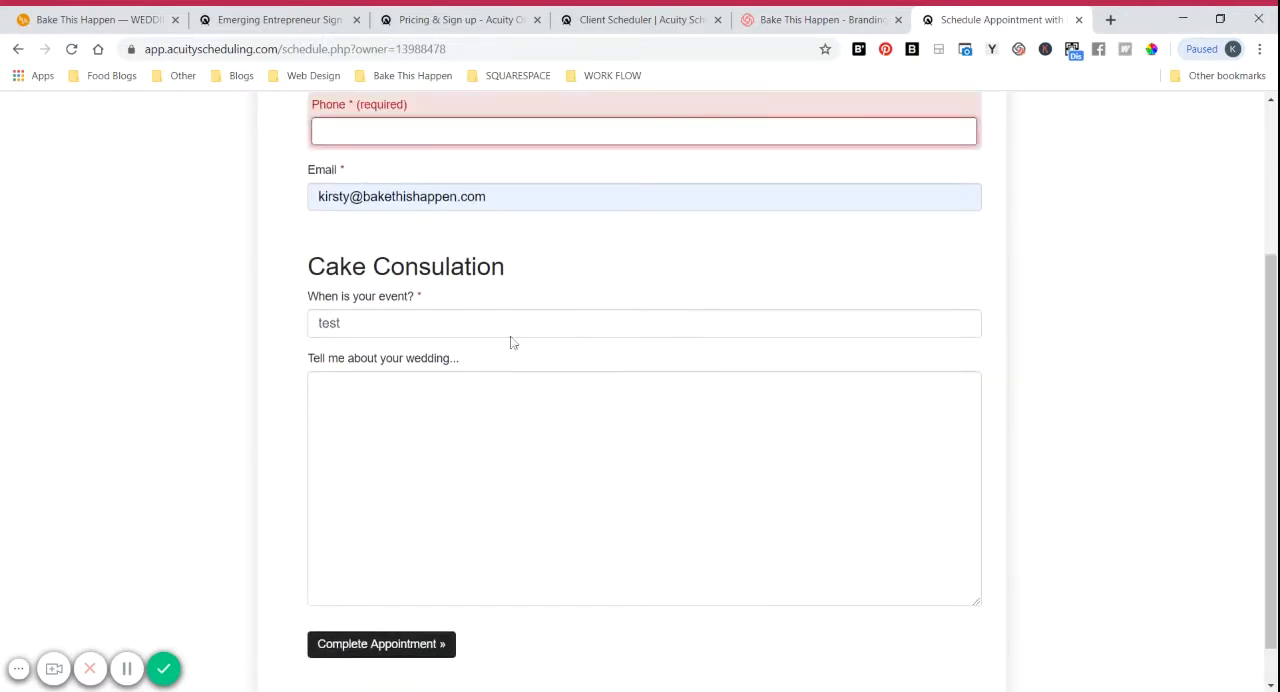
Step: Fill in the client's phone number and complete the test appointment
{"action": "scroll", "coordinate": [470, 300], "scroll_direction": "up", "scroll_amount": 3}
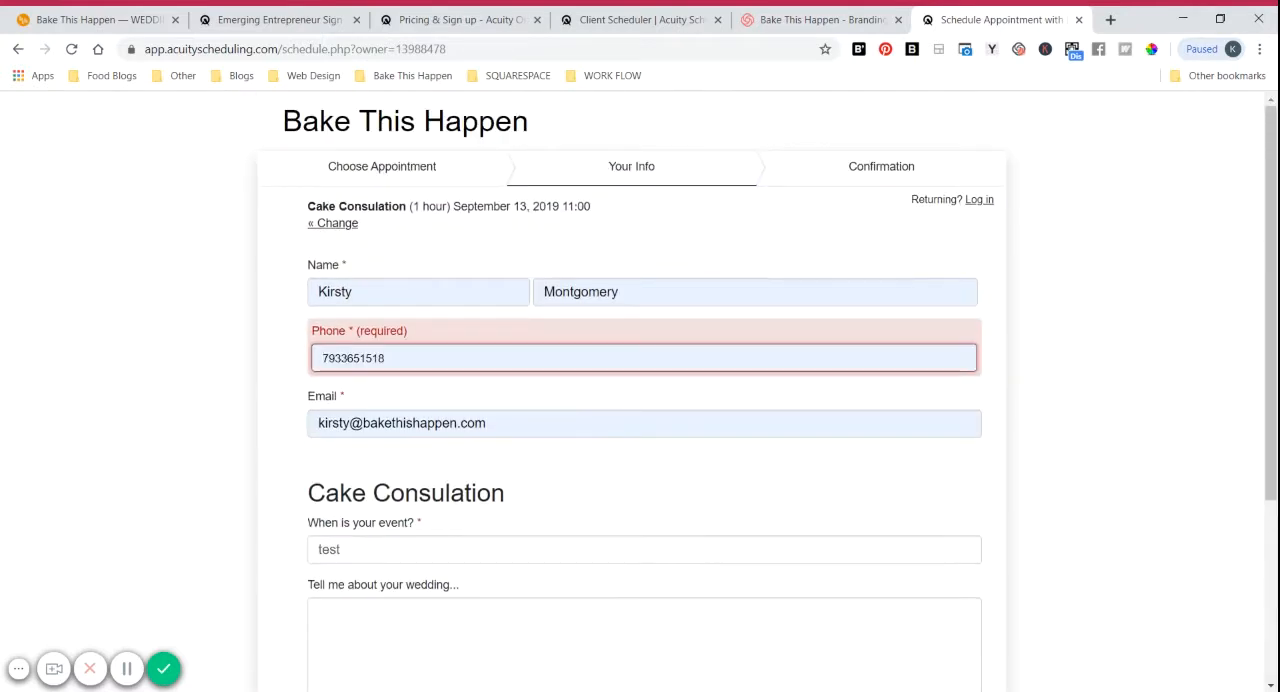
{"action": "left_click", "coordinate": [339, 372]}
{"action": "type", "text": "0932"}
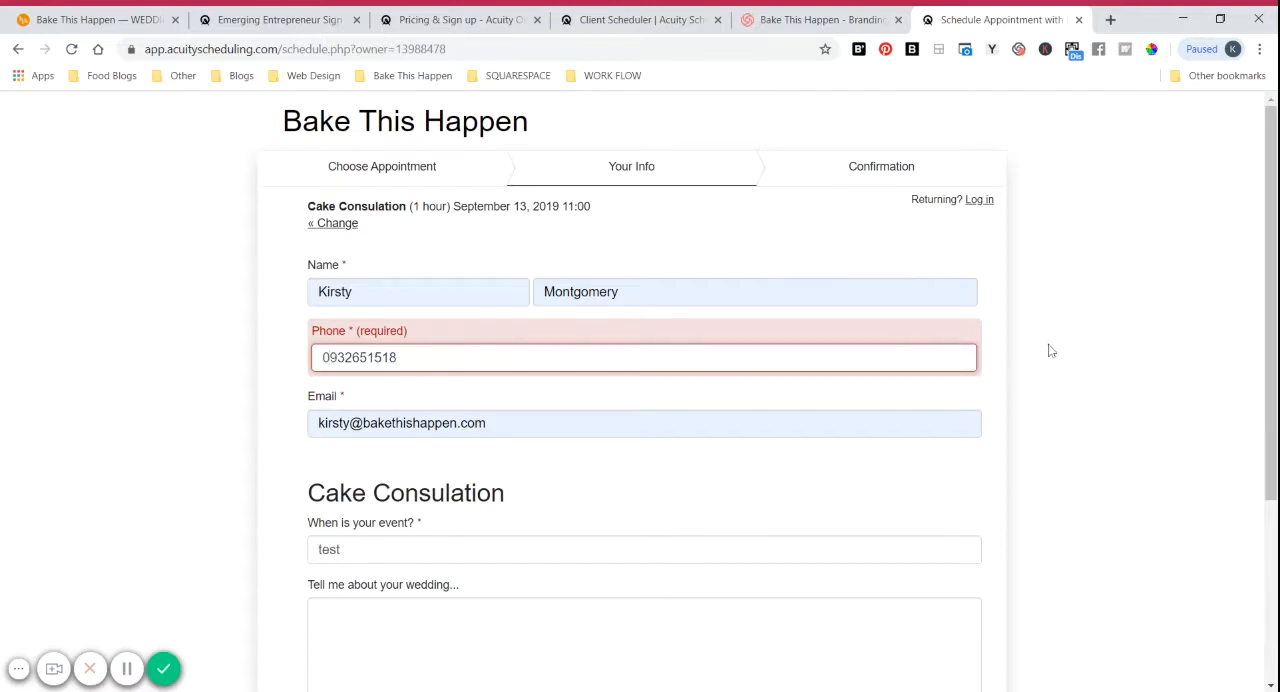
{"action": "scroll", "coordinate": [1050, 350], "scroll_direction": "down", "scroll_amount": 3}
{"action": "left_click", "coordinate": [409, 600]}
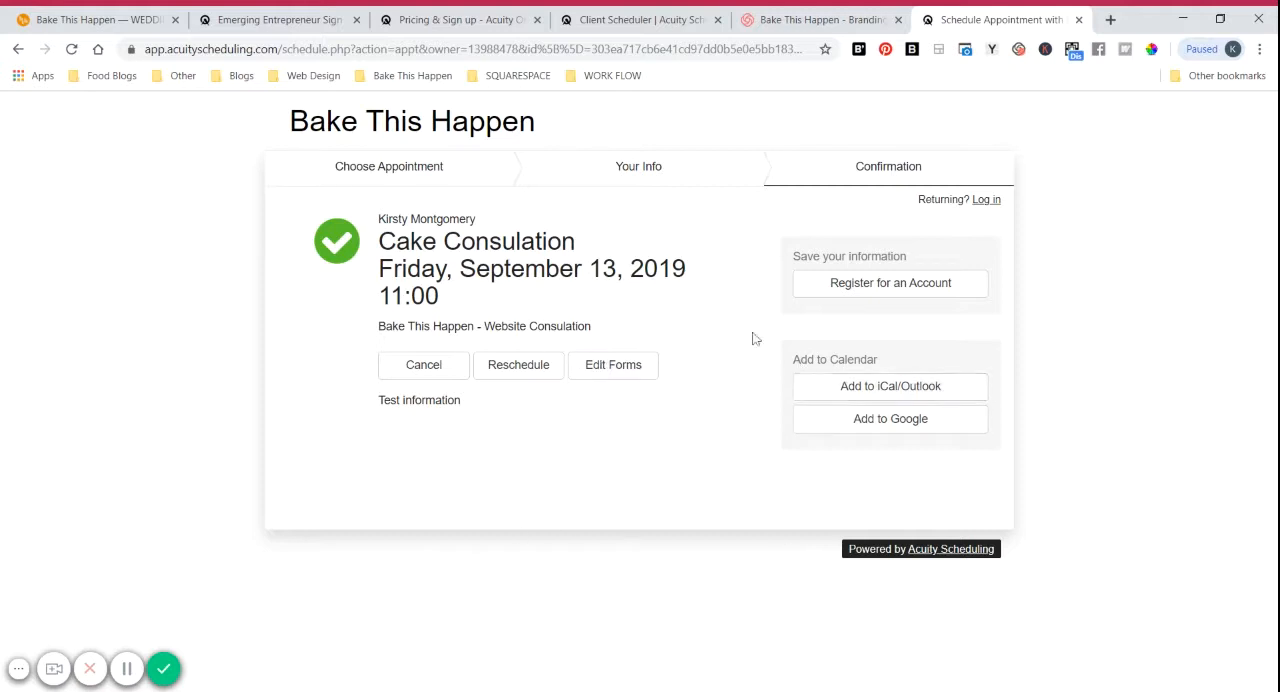
Step: Return to the scheduler administration, open the client scheduling page's appearance customization and select the business name text
{"action": "left_click", "coordinate": [643, 17]}
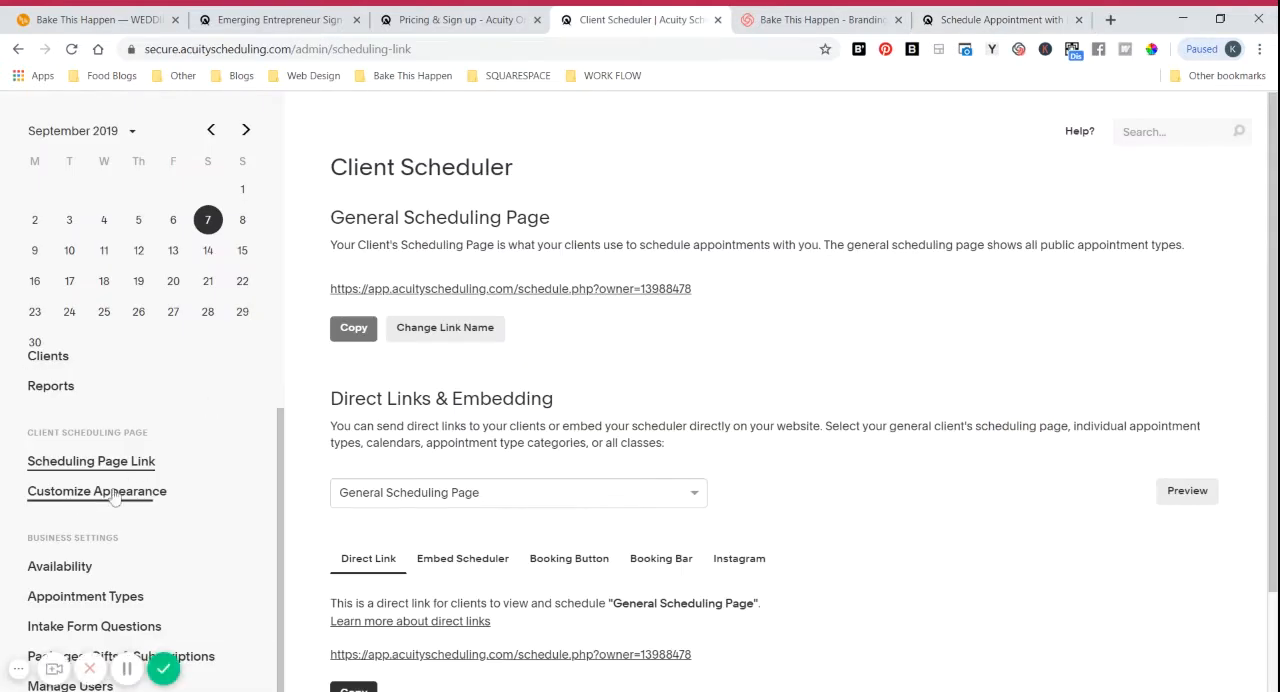
{"action": "scroll", "coordinate": [210, 500], "scroll_direction": "down", "scroll_amount": 1}
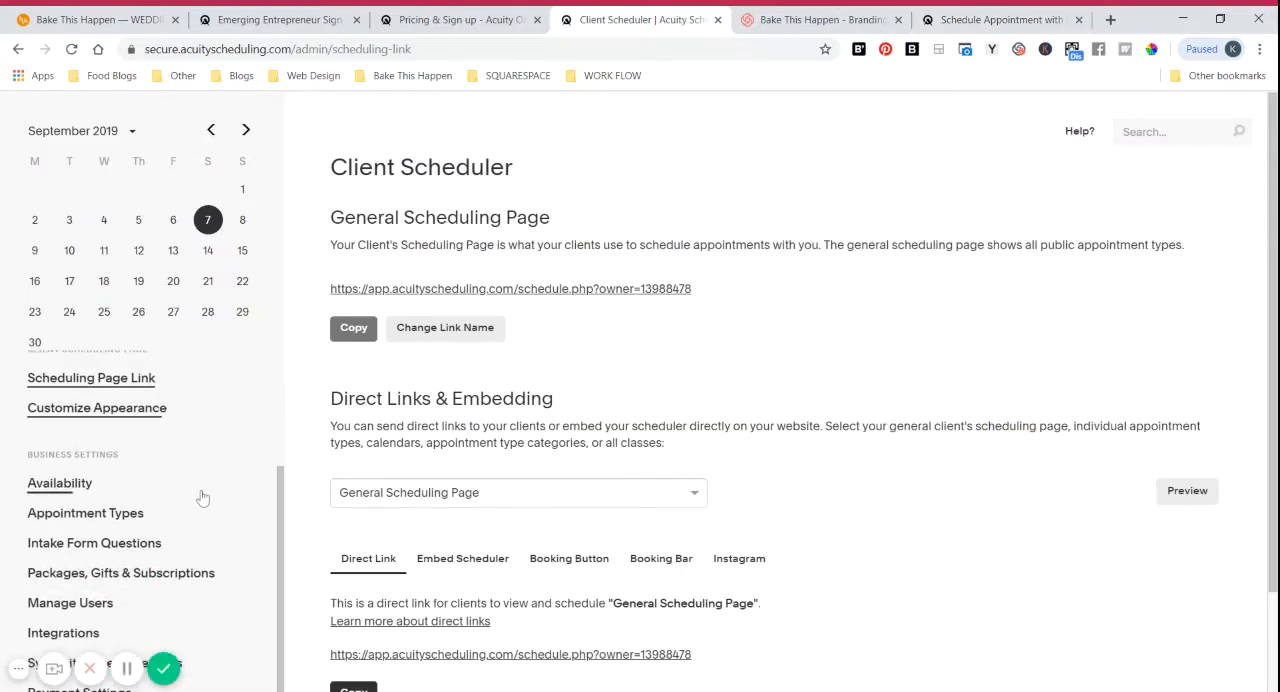
{"action": "left_click", "coordinate": [134, 420]}
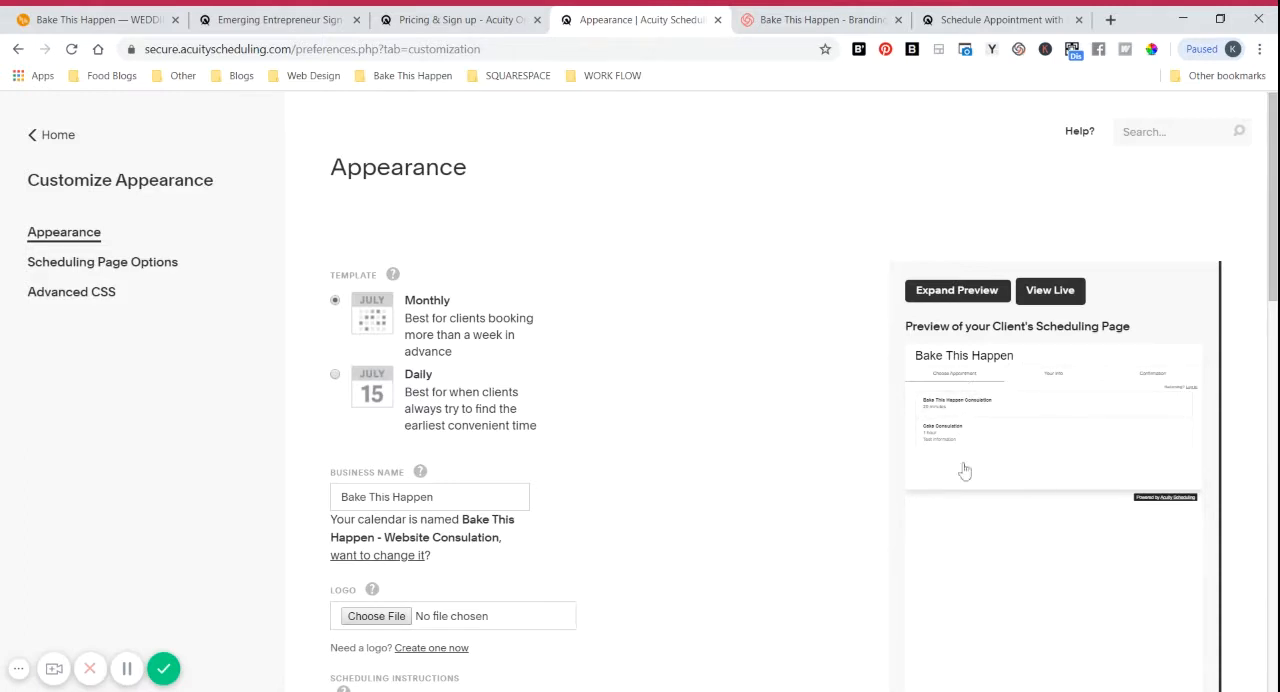
{"action": "scroll", "coordinate": [815, 434], "scroll_direction": "down", "scroll_amount": 1}
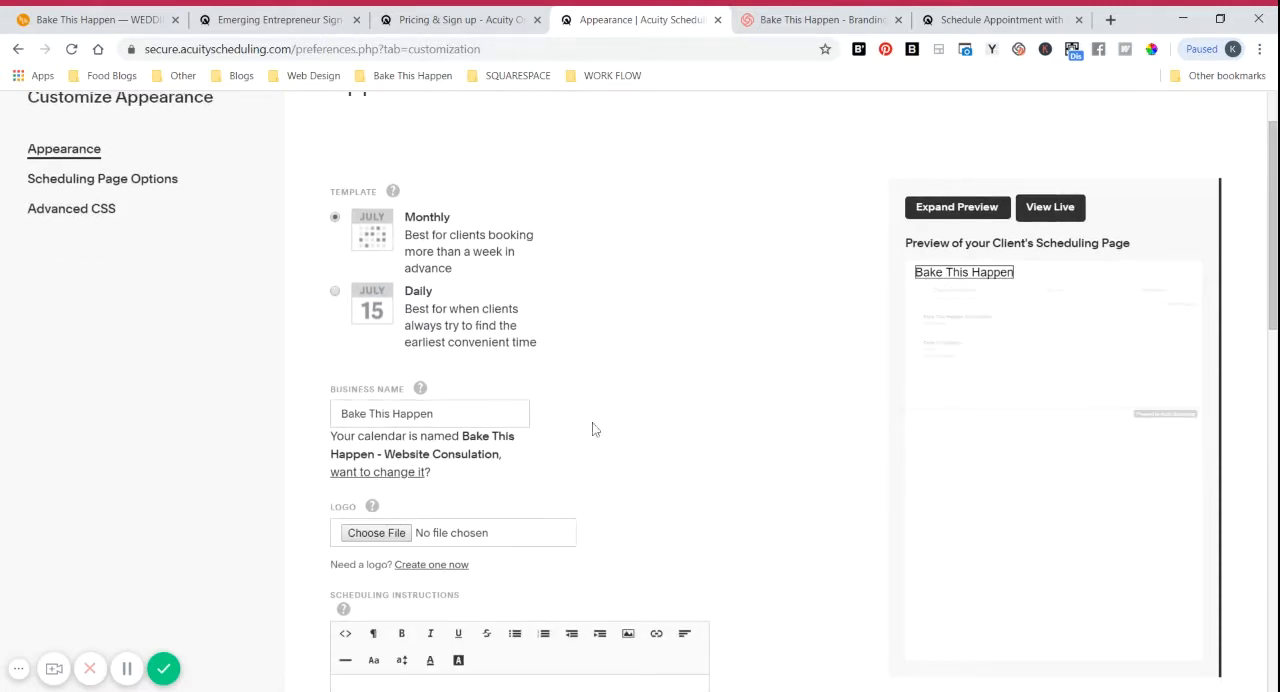
{"action": "triple_click", "coordinate": [388, 414]}
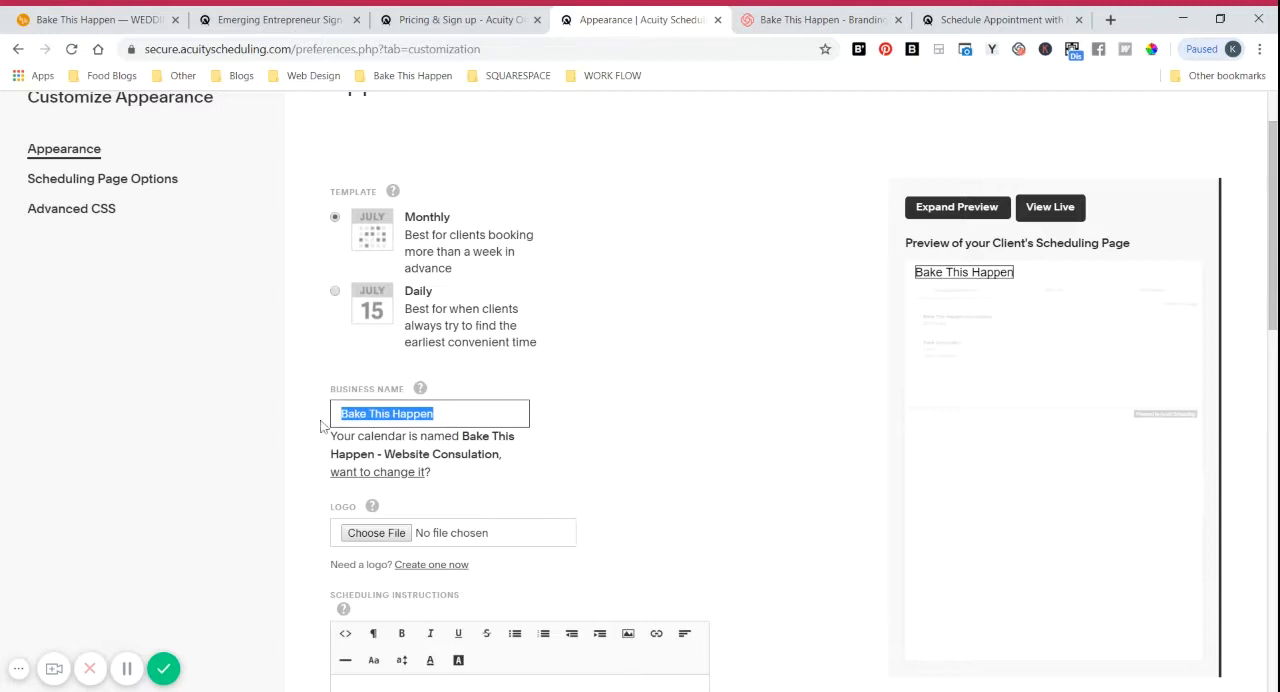
Step: Review the scheduling page's appearance options, from the business name and scheduling instructions to the time zone, font and colour settings
{"action": "left_click_drag", "start_coordinate": [438, 414], "coordinate": [314, 420]}
{"action": "left_click", "coordinate": [643, 405]}
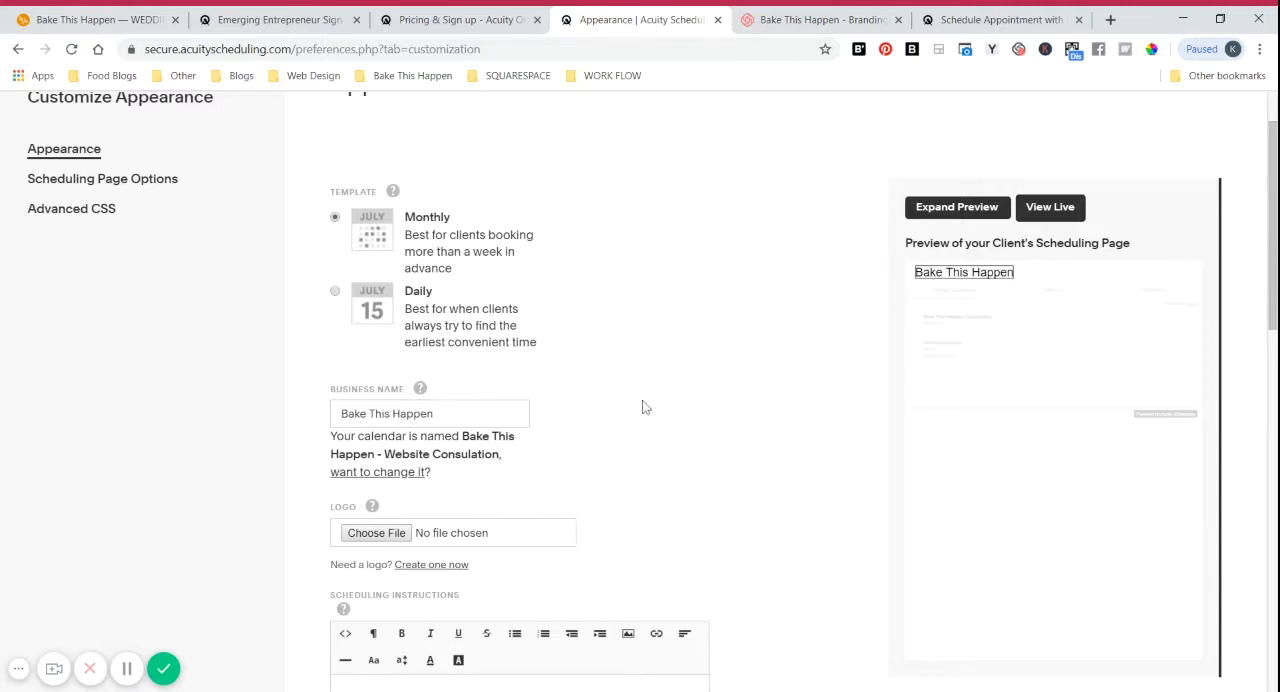
{"action": "scroll", "coordinate": [689, 408], "scroll_direction": "down", "scroll_amount": 2}
{"action": "scroll", "coordinate": [689, 410], "scroll_direction": "down", "scroll_amount": 1}
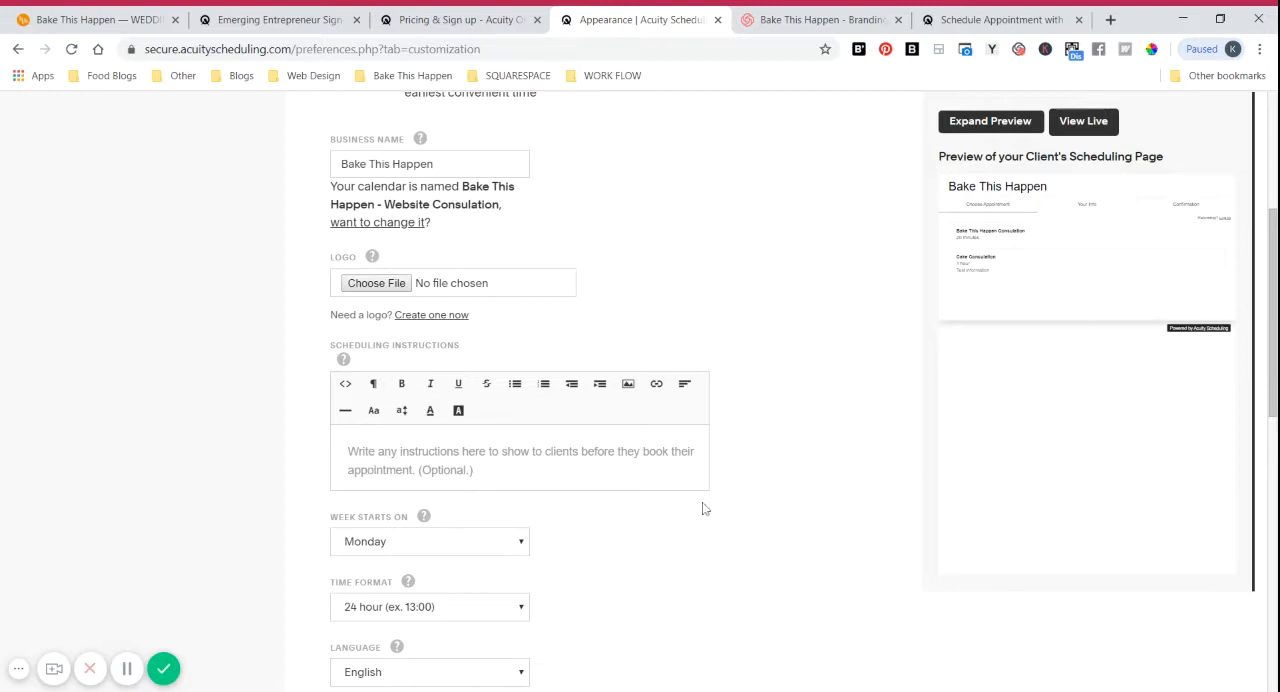
{"action": "scroll", "coordinate": [836, 430], "scroll_direction": "down", "scroll_amount": 3}
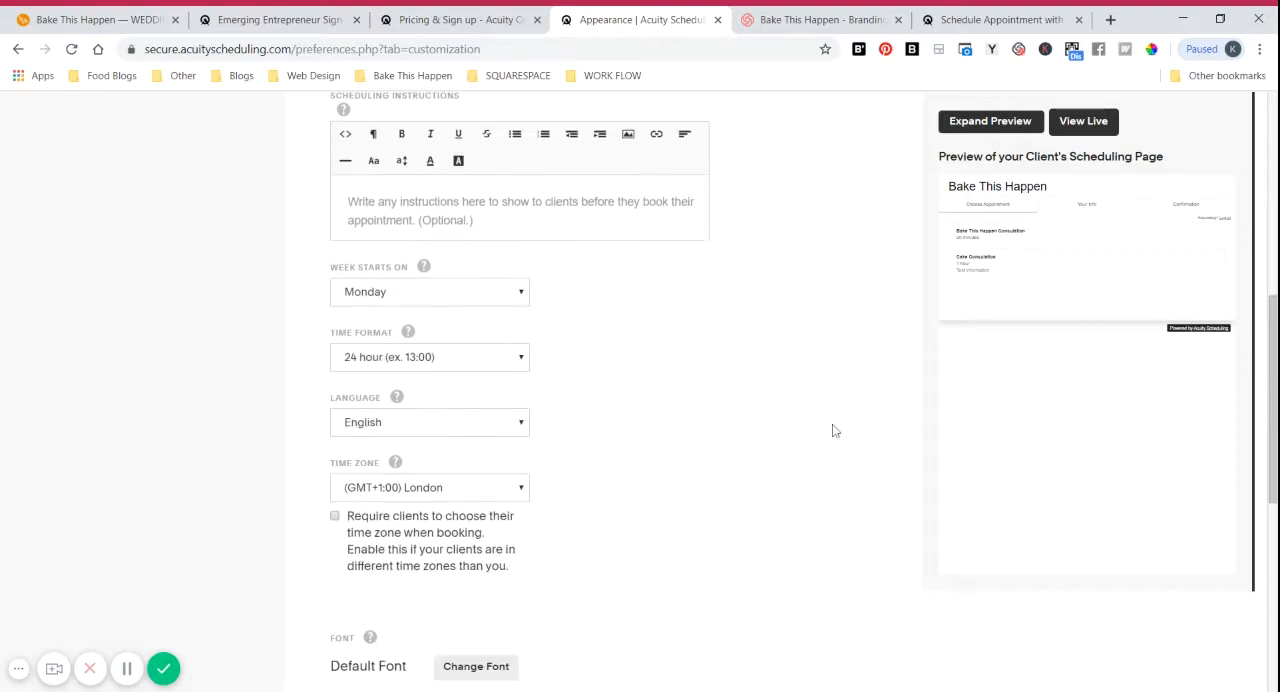
{"action": "scroll", "coordinate": [566, 523], "scroll_direction": "down", "scroll_amount": 3}
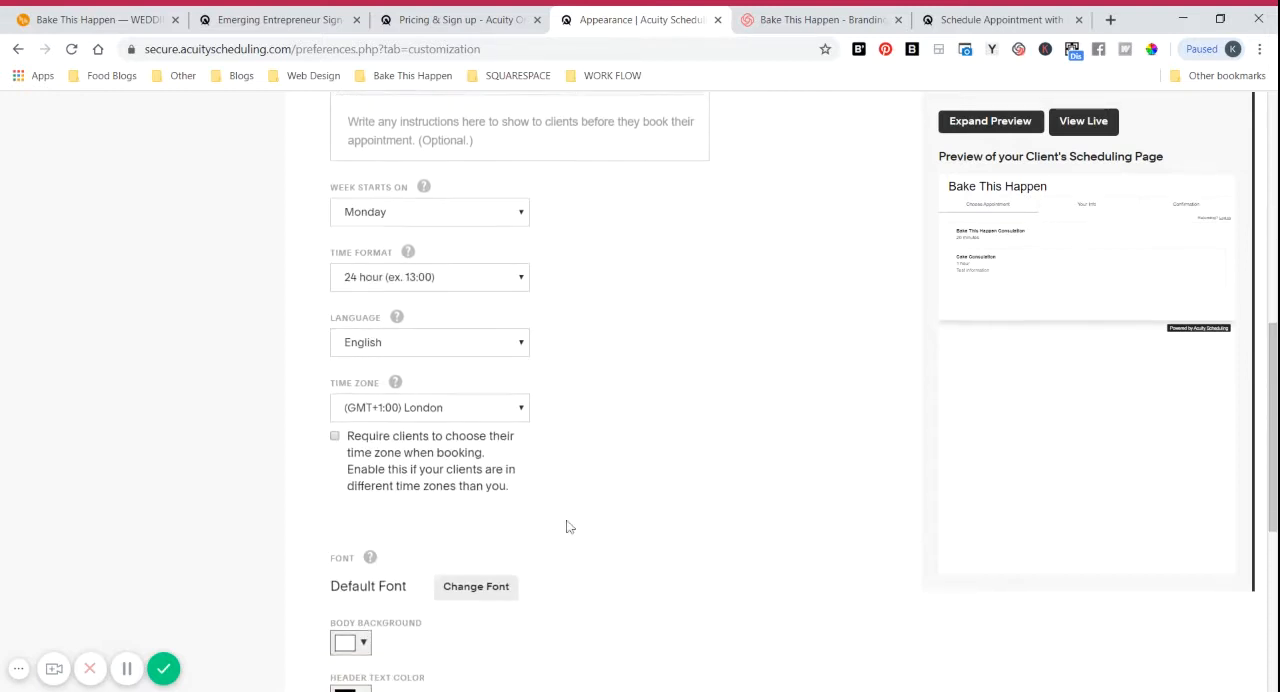
{"action": "scroll", "coordinate": [606, 470], "scroll_direction": "up", "scroll_amount": 1}
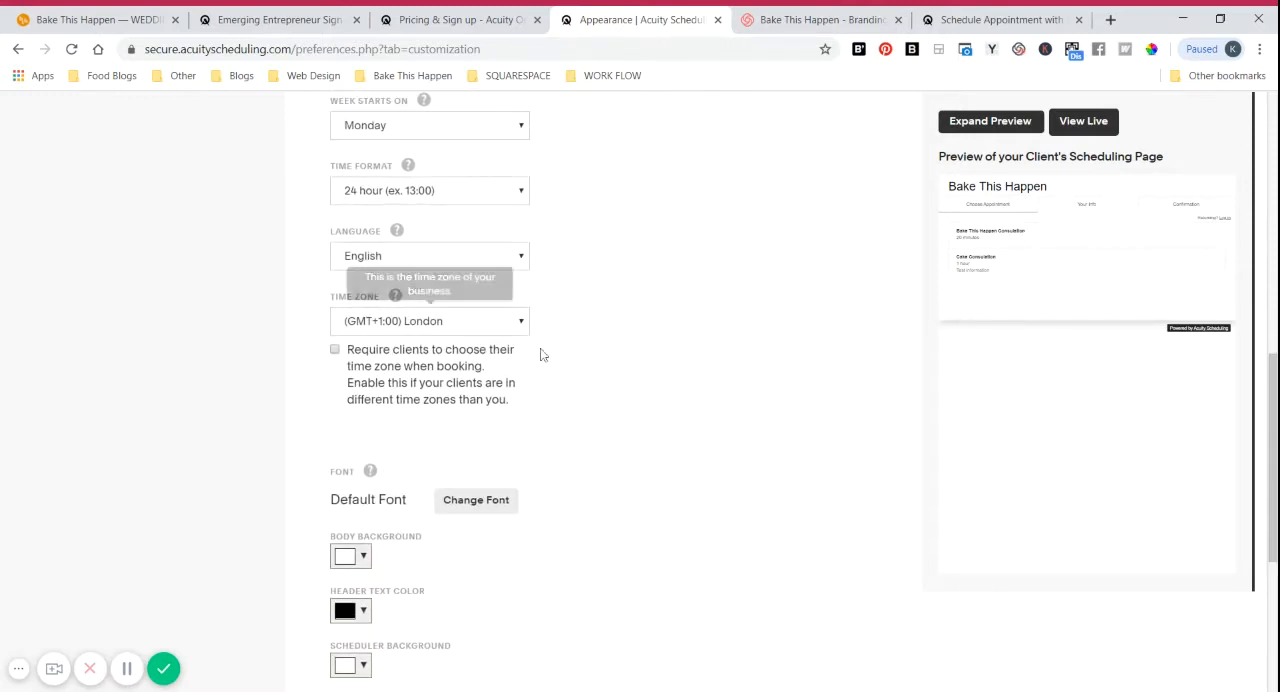
{"action": "scroll", "coordinate": [610, 380], "scroll_direction": "down", "scroll_amount": 2}
{"action": "scroll", "coordinate": [477, 424], "scroll_direction": "down", "scroll_amount": 1}
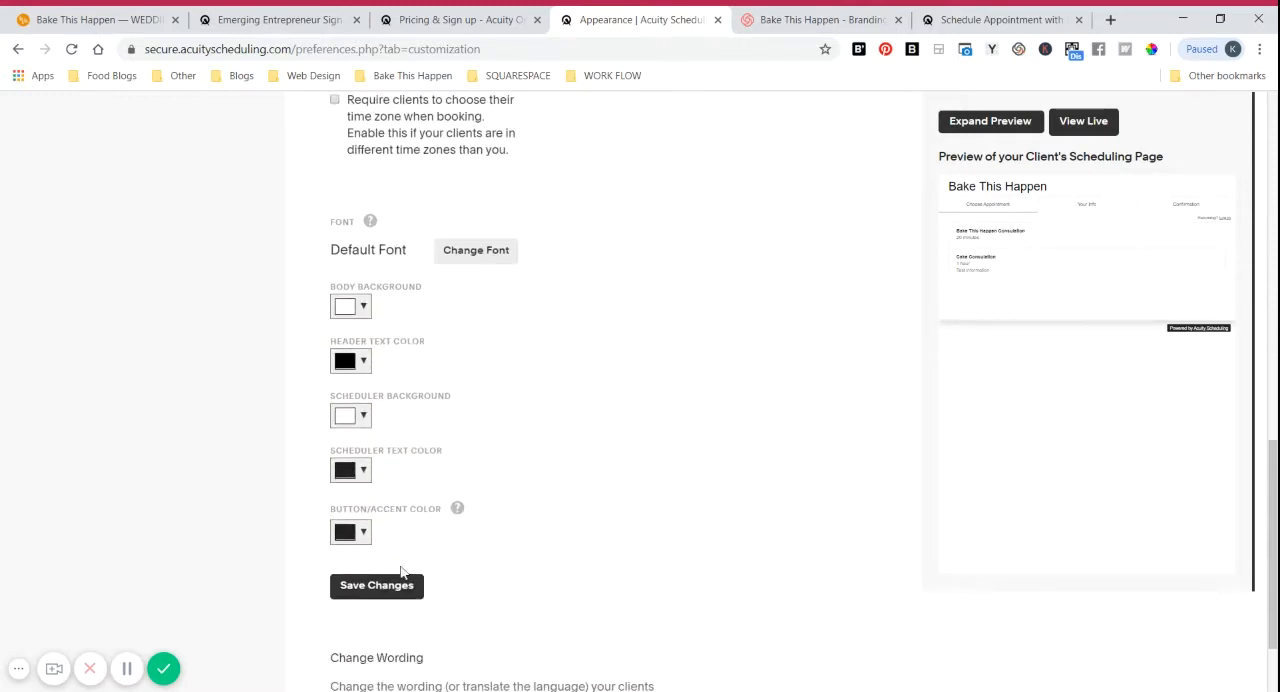
Step: Set the scheduling page's body background to pale pink, #ffe3e3
{"action": "left_click", "coordinate": [352, 307]}
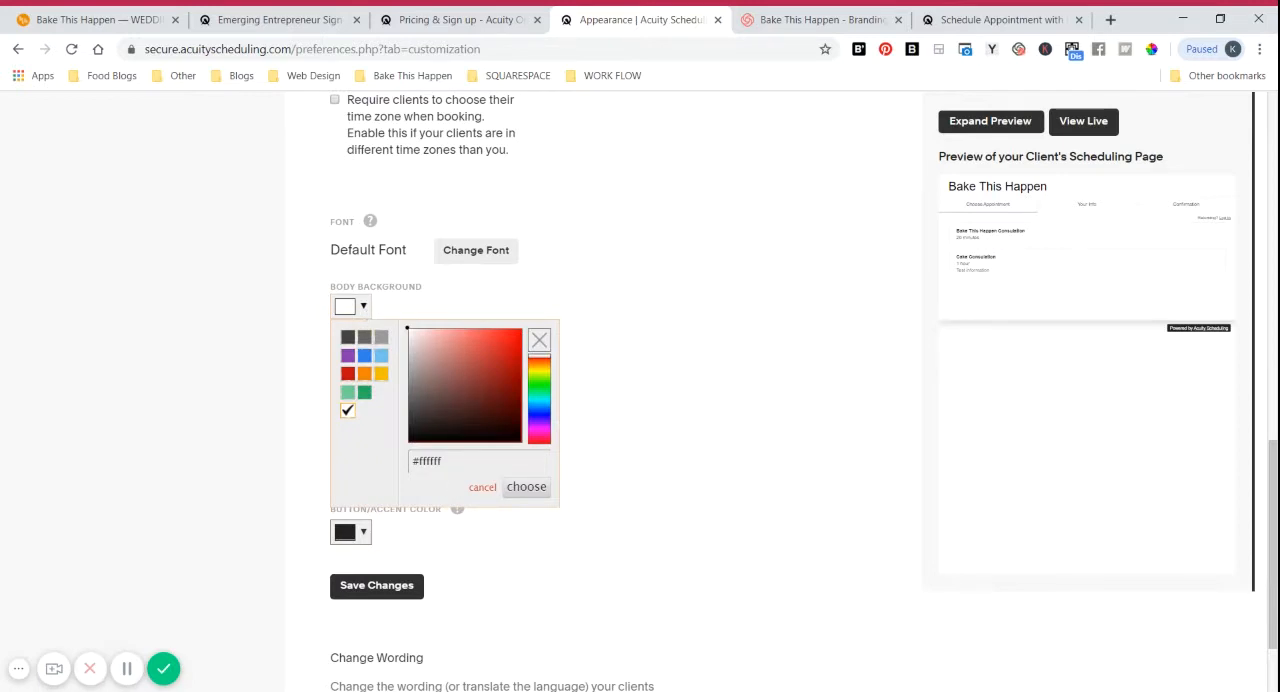
{"action": "mouse_move", "coordinate": [424, 366]}
{"action": "left_mouse_down"}
{"action": "mouse_move", "coordinate": [440, 362]}
{"action": "mouse_move", "coordinate": [413, 345]}
{"action": "mouse_move", "coordinate": [430, 340]}
{"action": "left_mouse_up"}
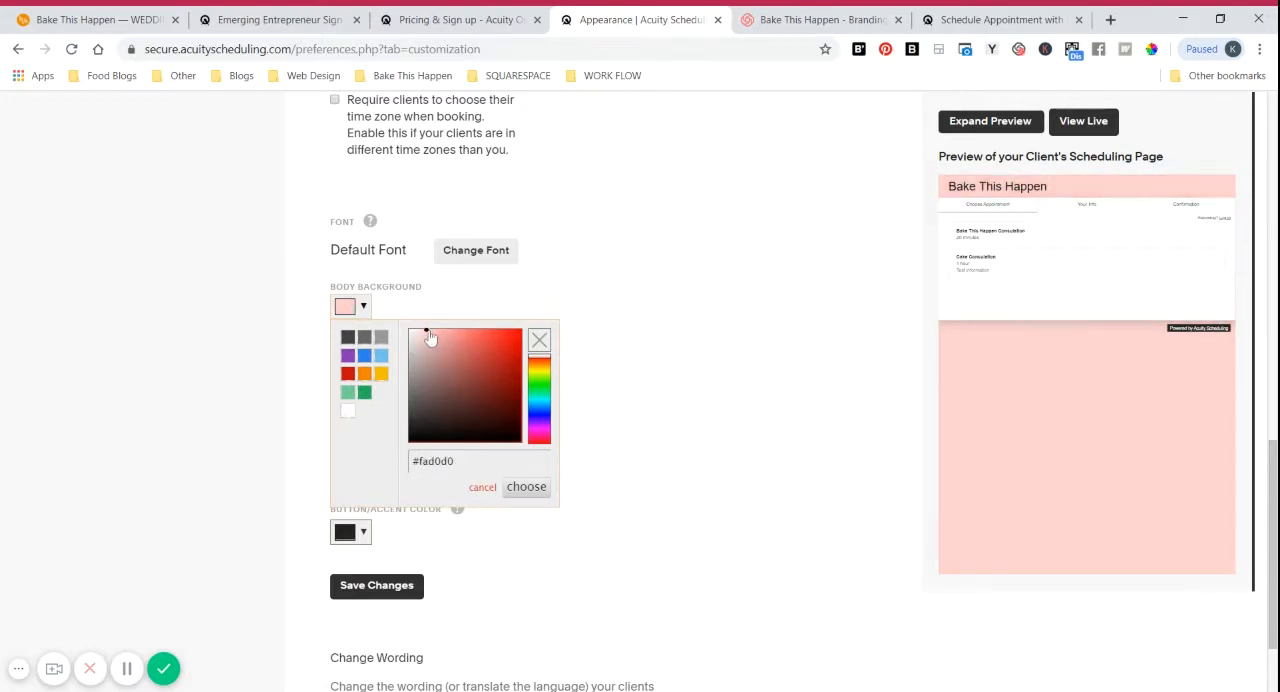
{"action": "mouse_move", "coordinate": [426, 331]}
{"action": "left_mouse_down"}
{"action": "mouse_move", "coordinate": [423, 341]}
{"action": "mouse_move", "coordinate": [420, 330]}
{"action": "left_mouse_up"}
{"action": "left_click", "coordinate": [615, 225]}
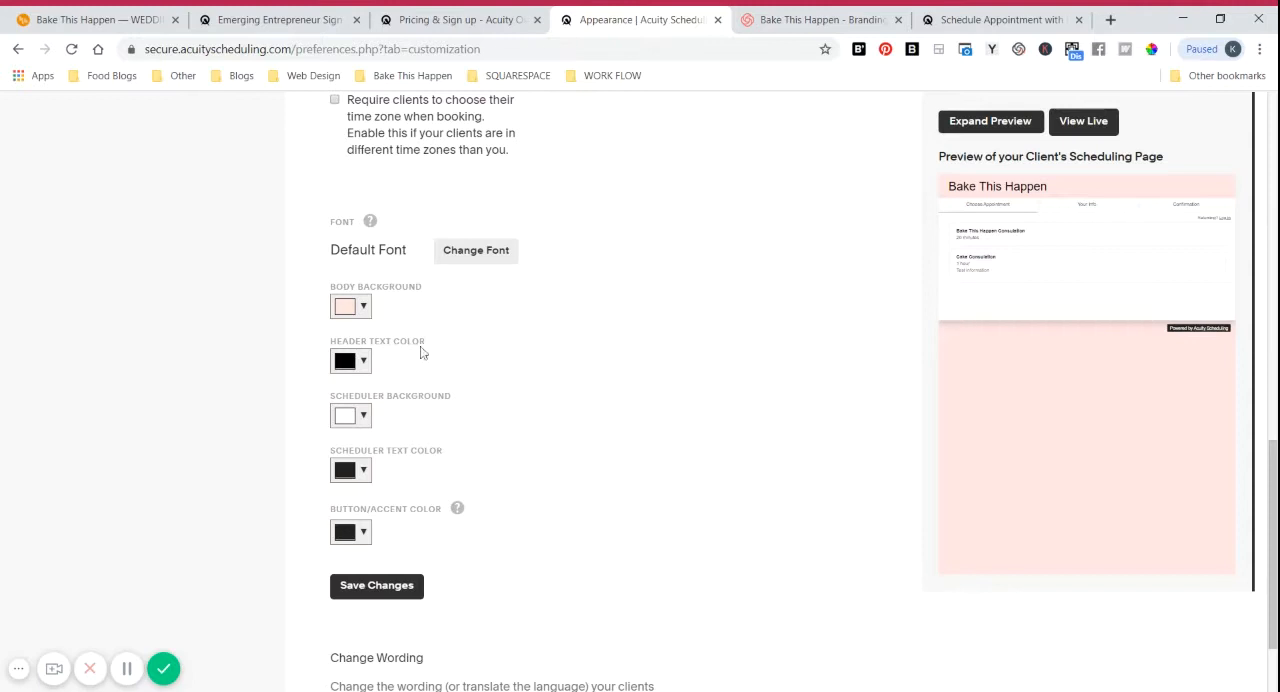
Step: Set the body background to white and save the appearance changes
{"action": "scroll", "coordinate": [605, 440], "scroll_direction": "down", "scroll_amount": 2}
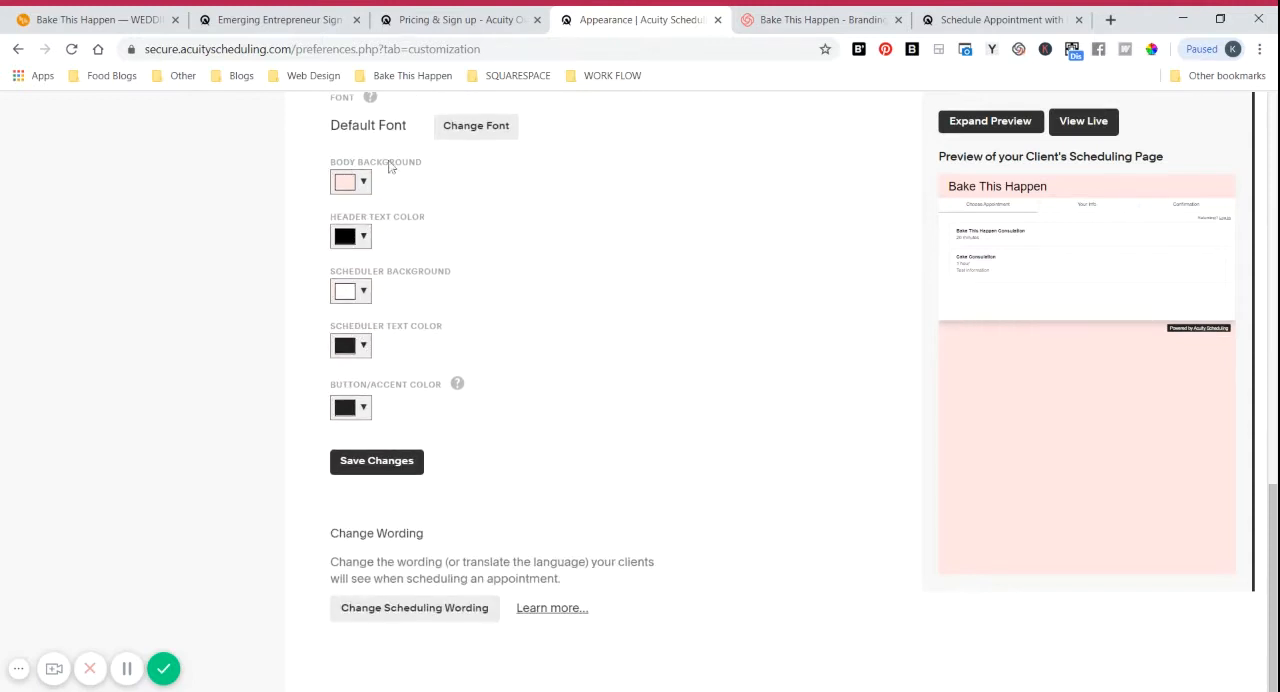
{"action": "scroll", "coordinate": [450, 285], "scroll_direction": "up", "scroll_amount": 2}
{"action": "scroll", "coordinate": [498, 305], "scroll_direction": "down", "scroll_amount": 2}
{"action": "left_click", "coordinate": [350, 181]}
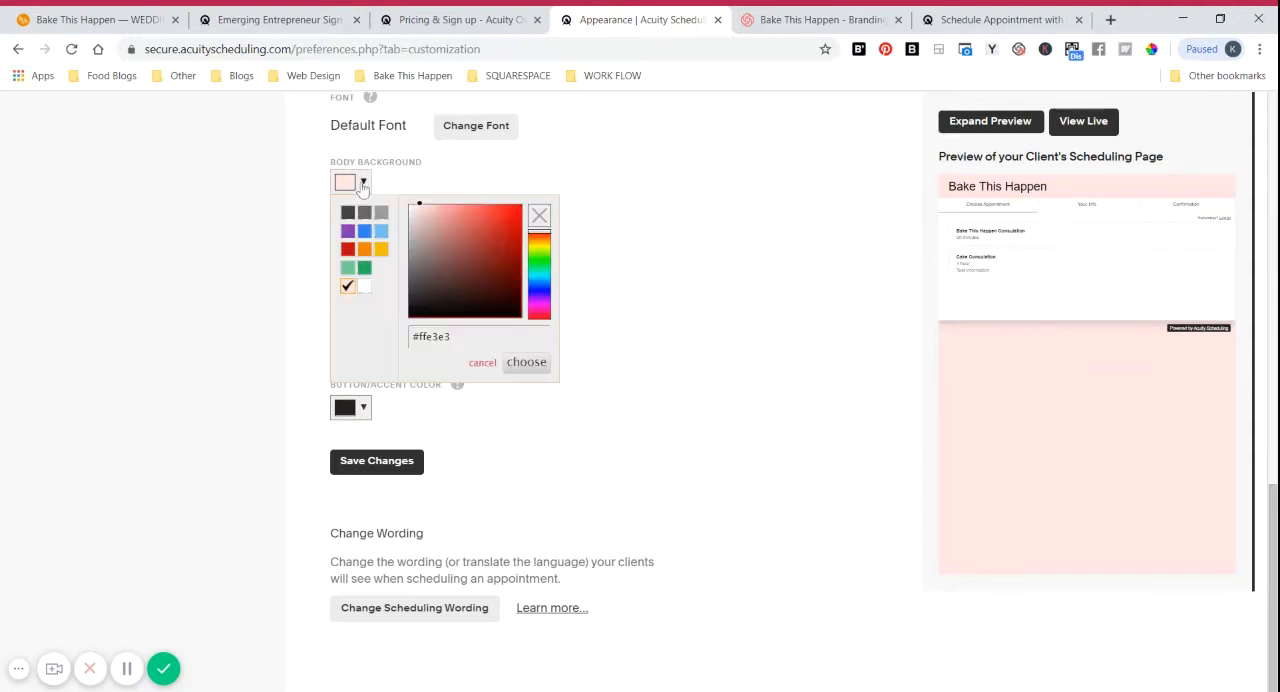
{"action": "left_click", "coordinate": [366, 287]}
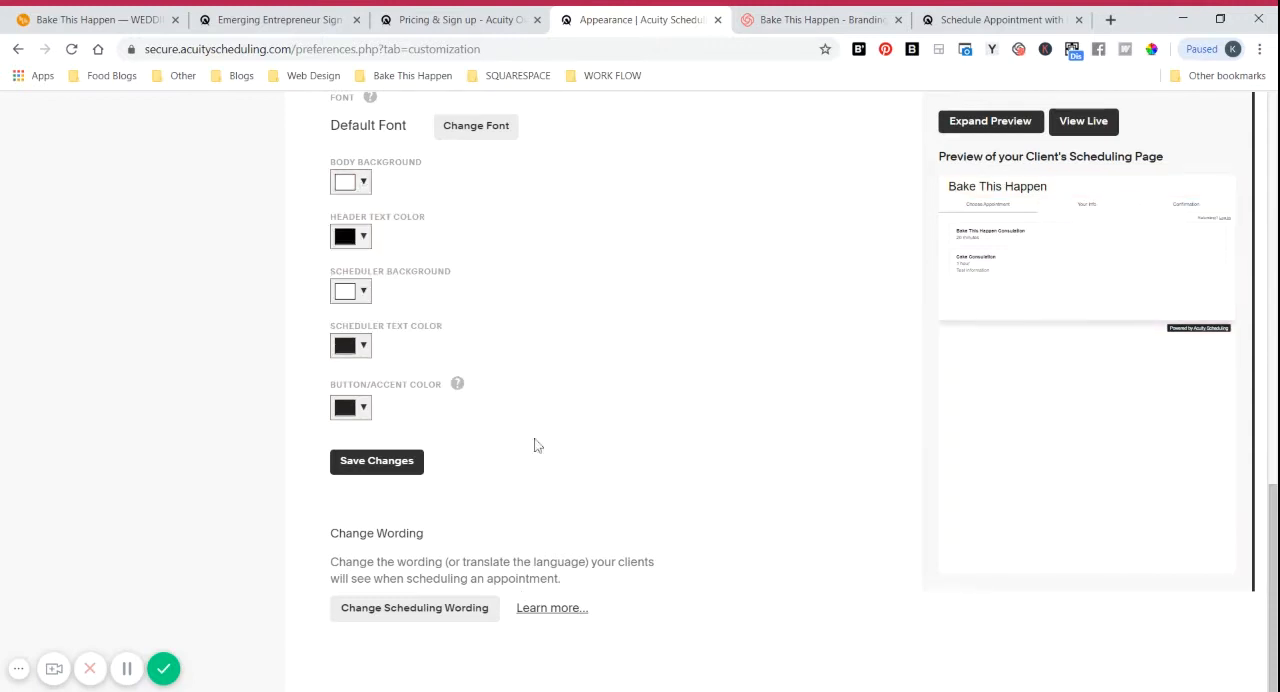
{"action": "scroll", "coordinate": [534, 445], "scroll_direction": "up", "scroll_amount": 2}
{"action": "left_click", "coordinate": [378, 628]}
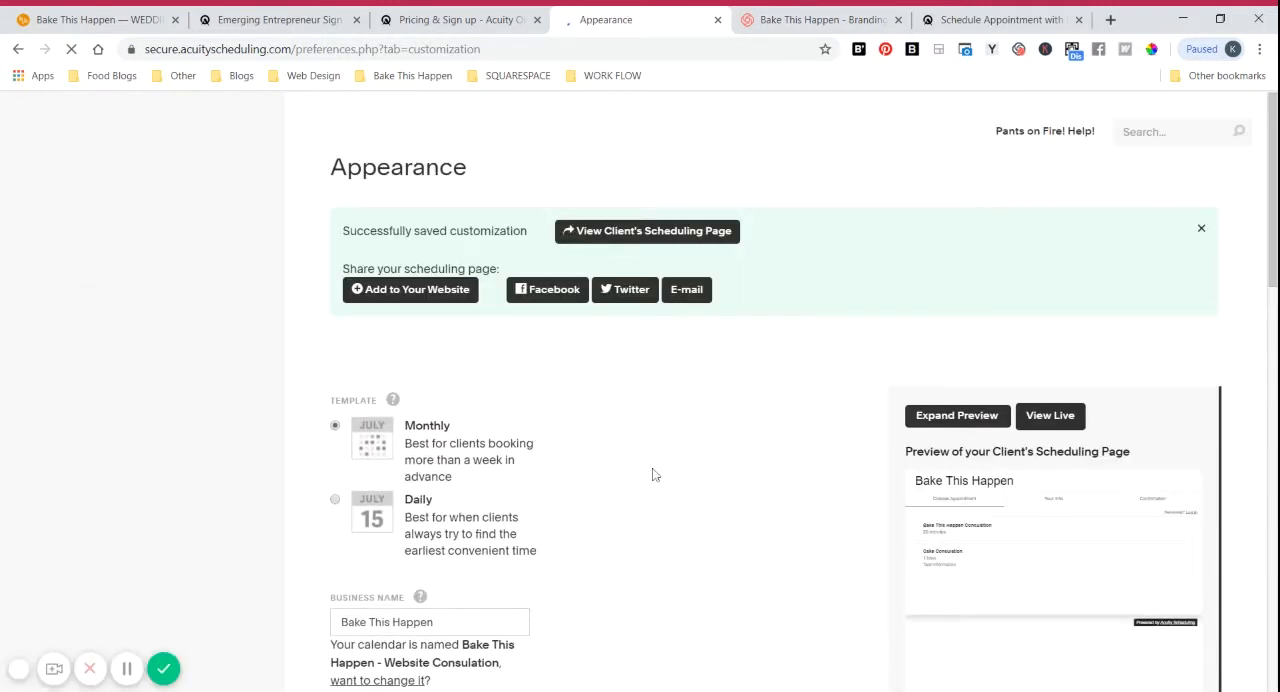
Step: Leave the appearance customization and open the business's payment settings
{"action": "left_click", "coordinate": [35, 138]}
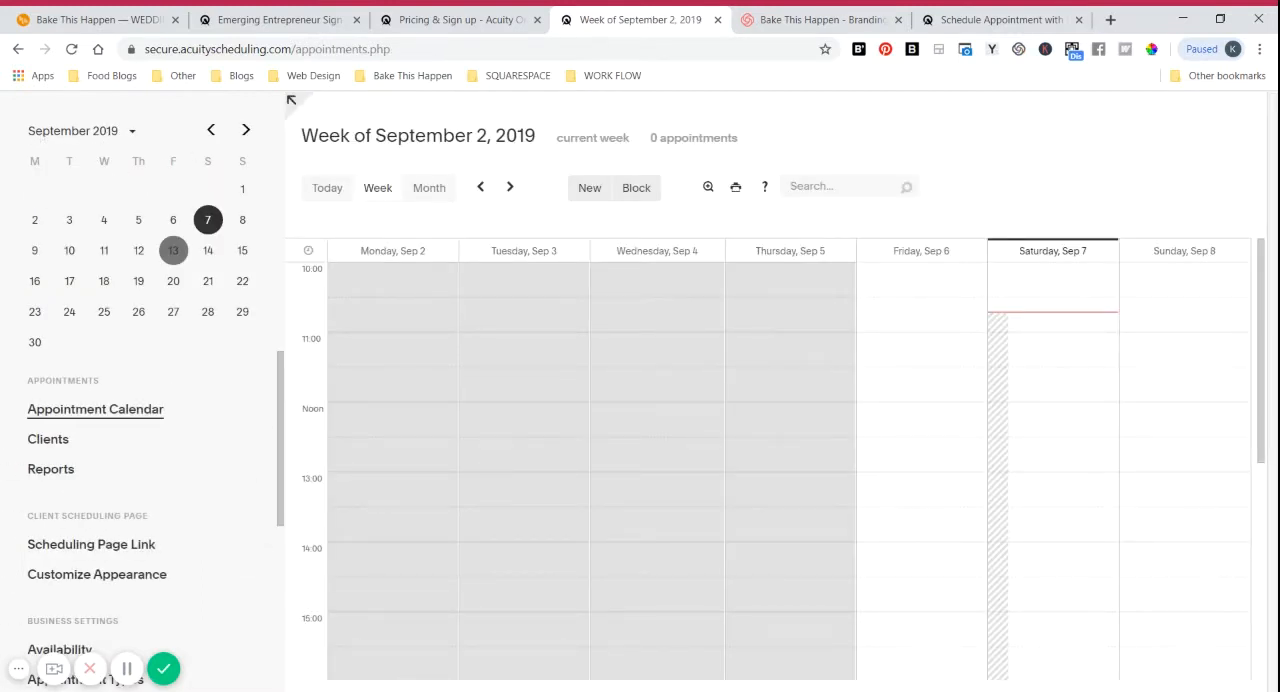
{"action": "scroll", "coordinate": [108, 452], "scroll_direction": "down", "scroll_amount": 3}
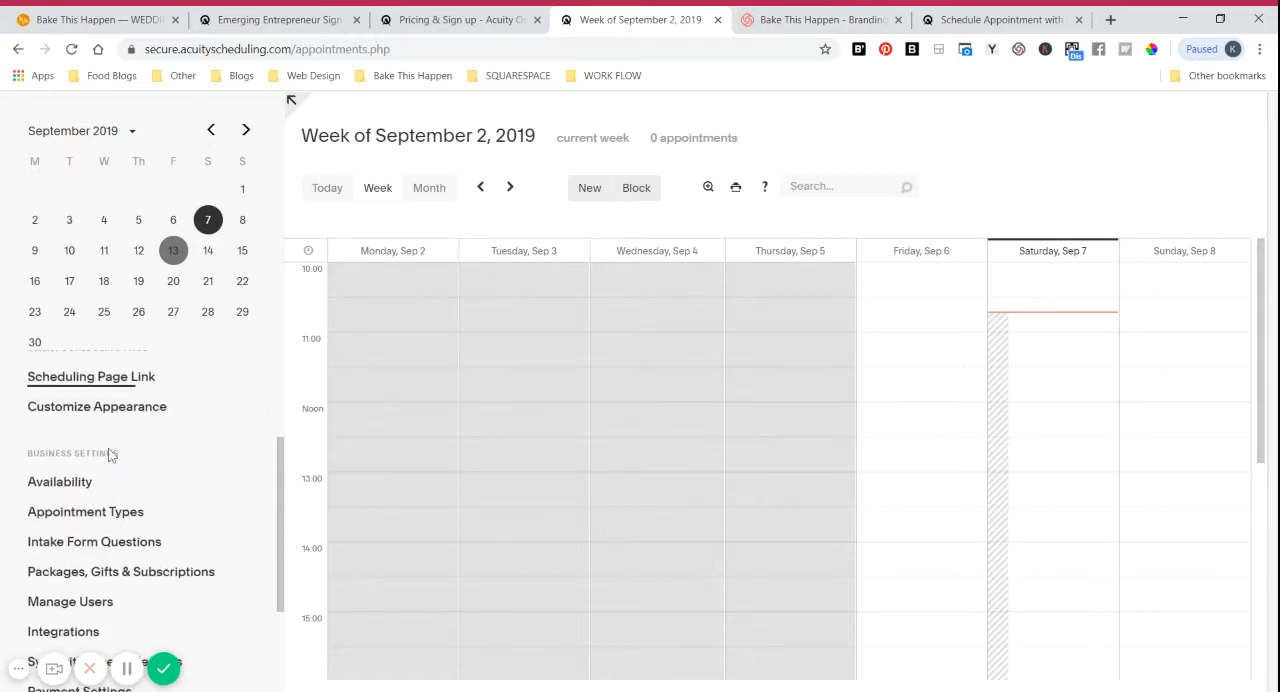
{"action": "scroll", "coordinate": [110, 455], "scroll_direction": "down", "scroll_amount": 3}
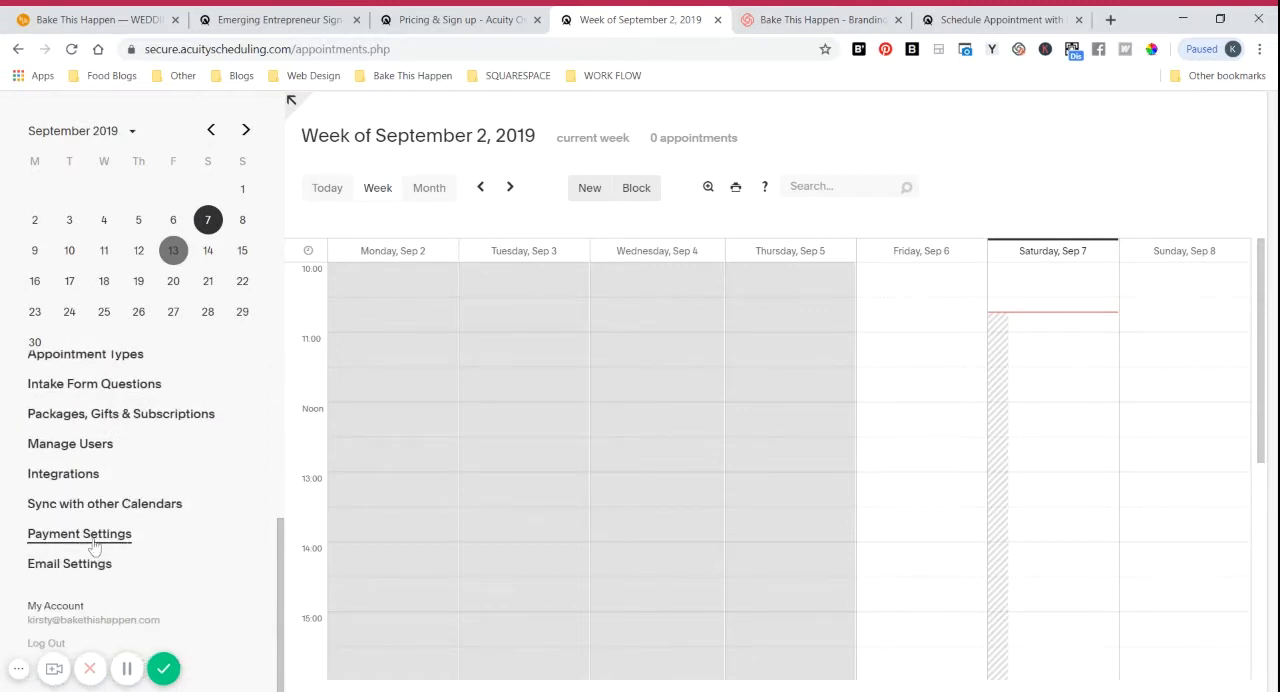
{"action": "left_click", "coordinate": [93, 543]}
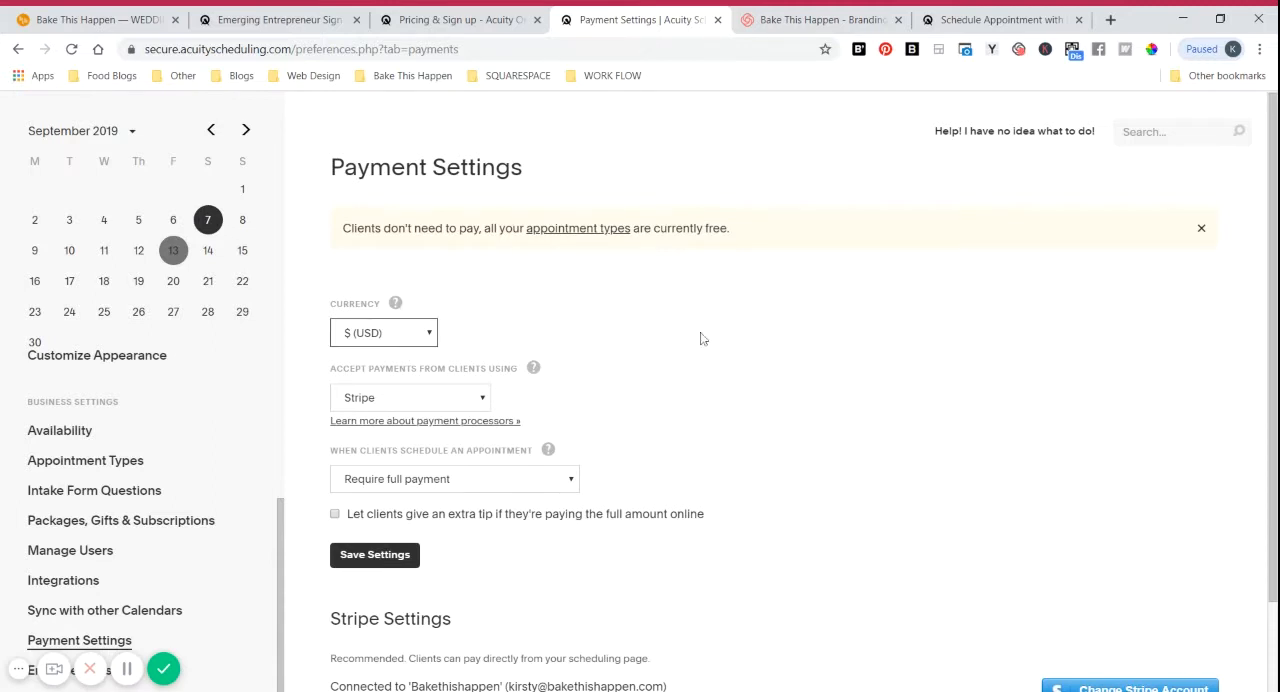
Step: Set the scheduler to accept client payments using both Stripe and PayPal, and look over the settings for each processor
{"action": "scroll", "coordinate": [740, 362], "scroll_direction": "down", "scroll_amount": 1}
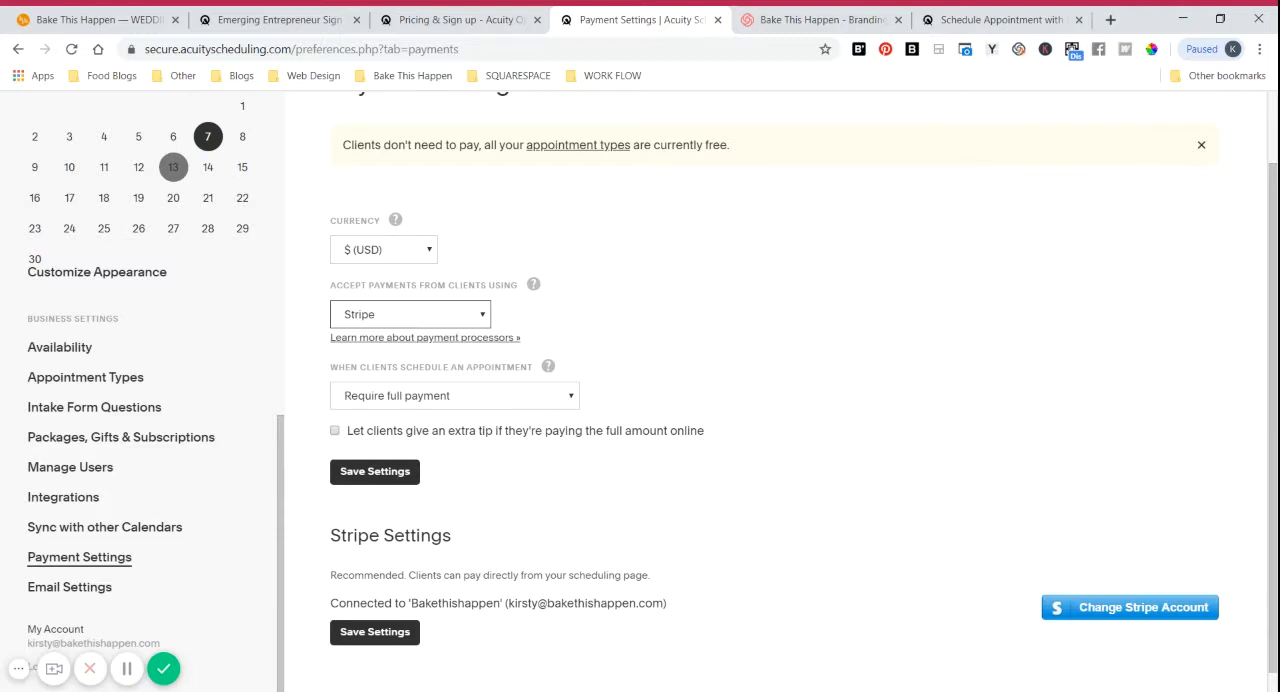
{"action": "left_click", "coordinate": [432, 384]}
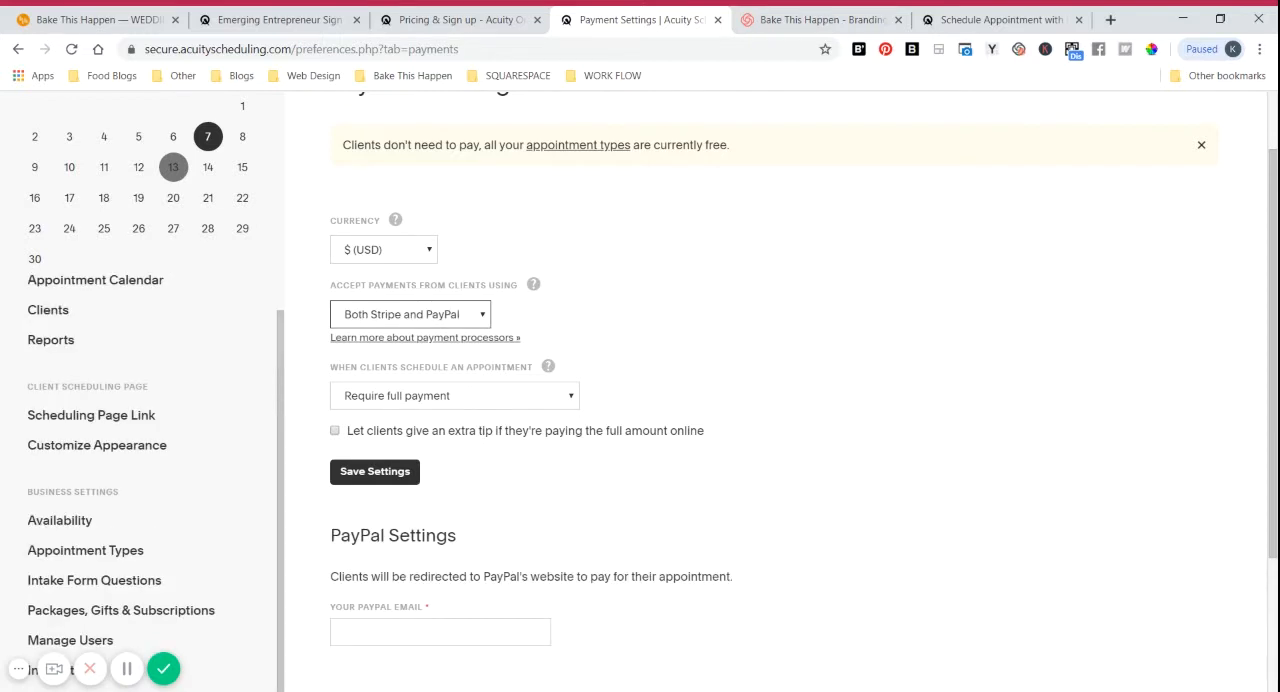
{"action": "scroll", "coordinate": [398, 249], "scroll_direction": "down", "scroll_amount": 2}
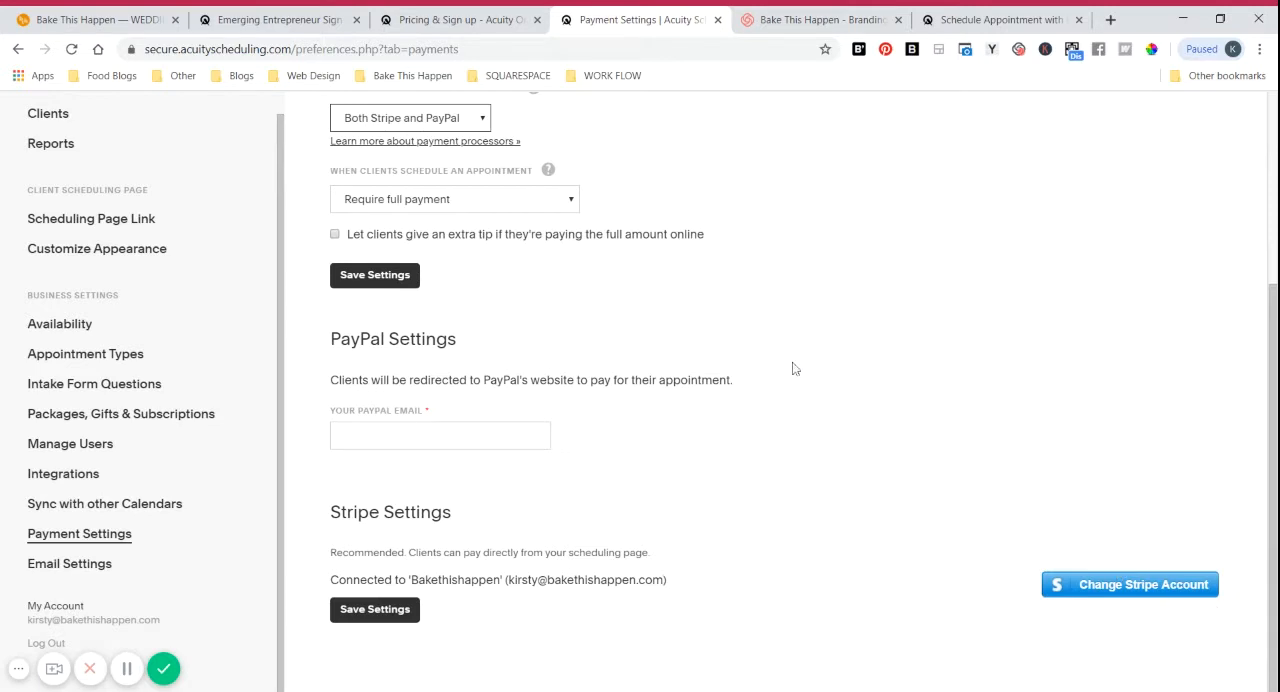
Step: Set the client payment method to None and save the payment settings
{"action": "scroll", "coordinate": [723, 422], "scroll_direction": "up", "scroll_amount": 3}
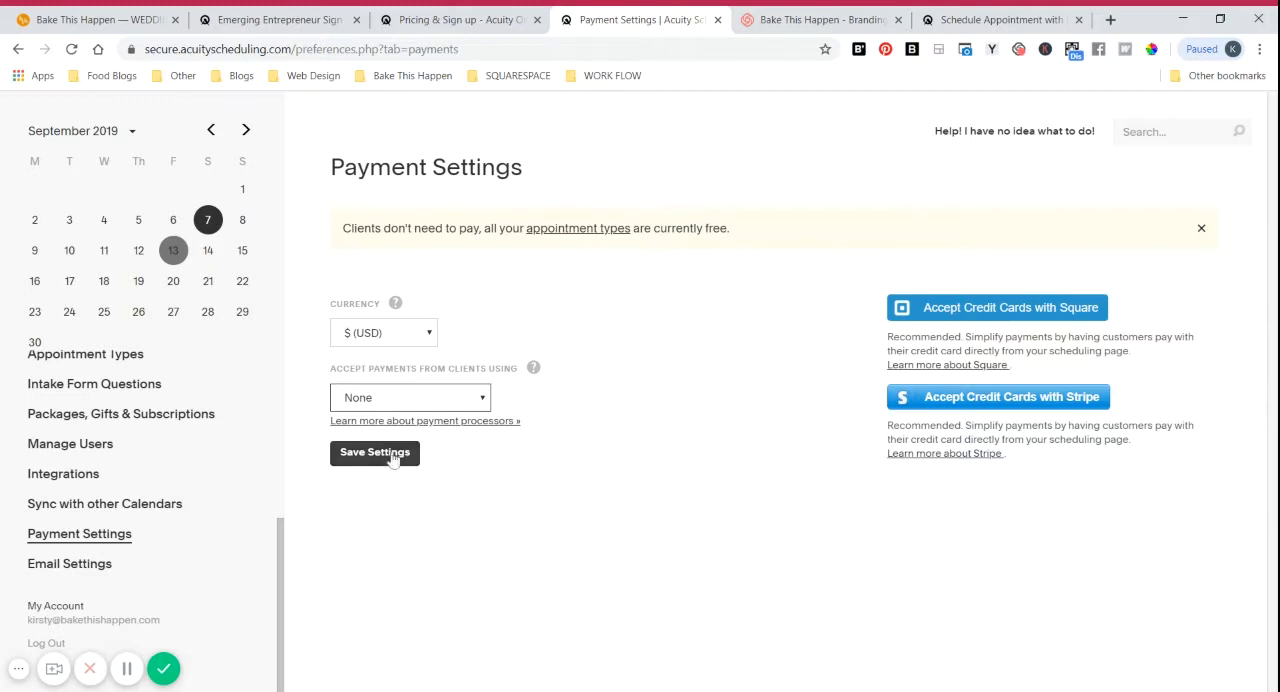
{"action": "left_click", "coordinate": [390, 452]}
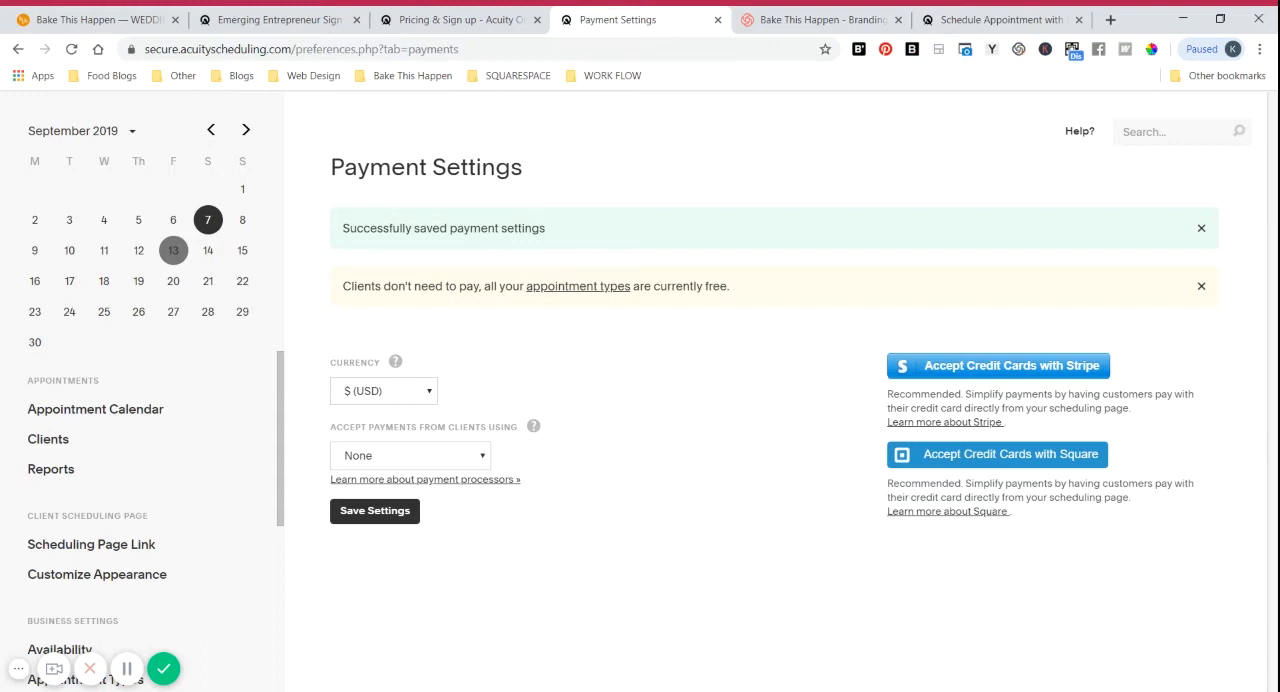
Step: Copy the general scheduling page link, switch to Squarespace, and apply it as the Appointment Scheduling block's Acuity Scheduling Page Link
{"action": "left_click", "coordinate": [98, 556]}
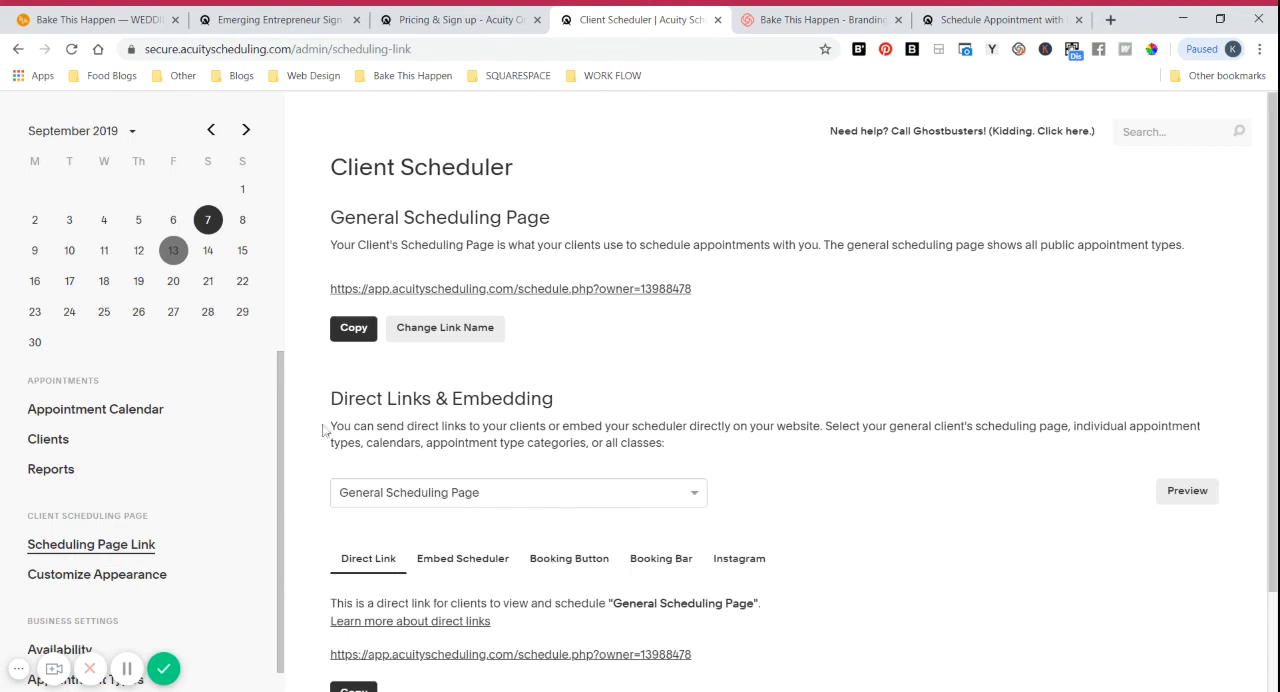
{"action": "left_click", "coordinate": [355, 330]}
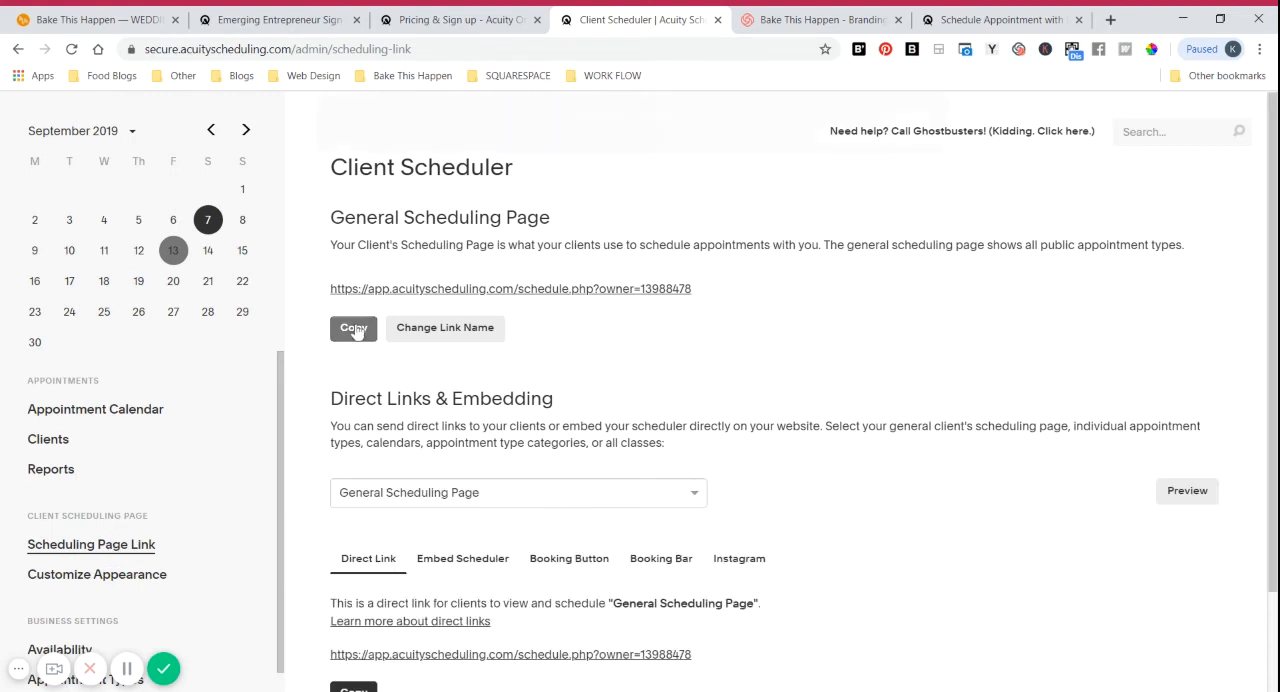
{"action": "left_click", "coordinate": [127, 15]}
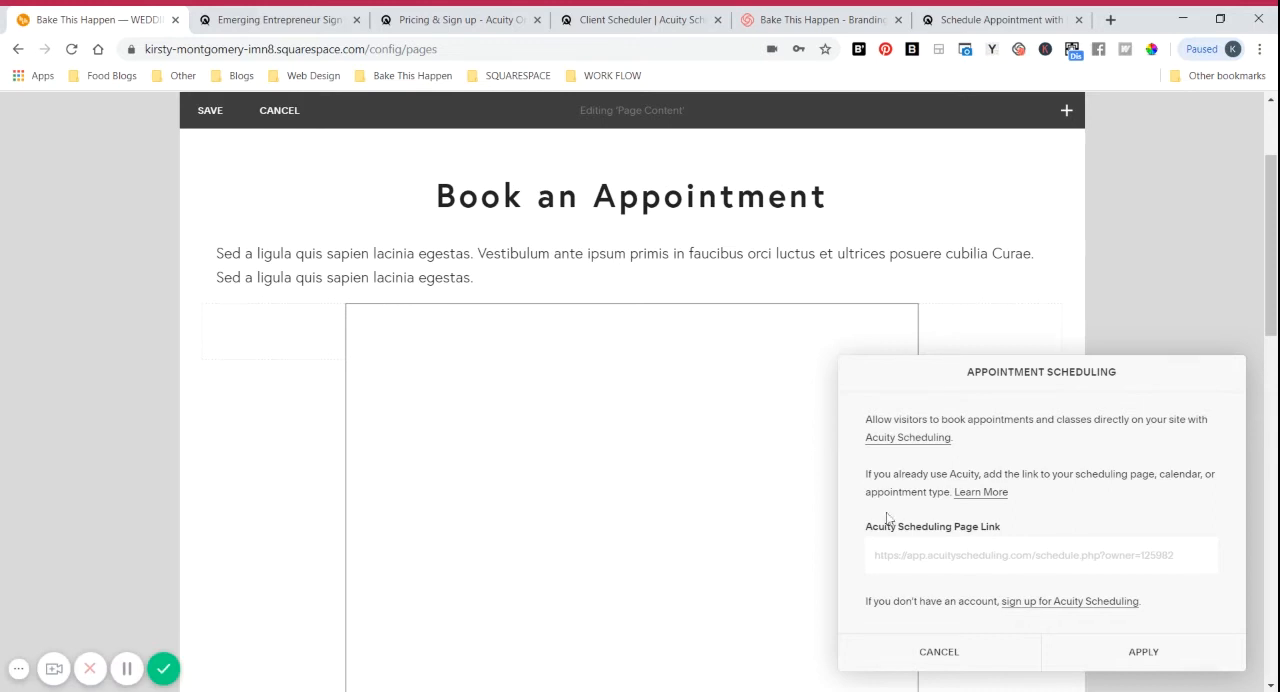
{"action": "key", "text": "ctrl+v"}
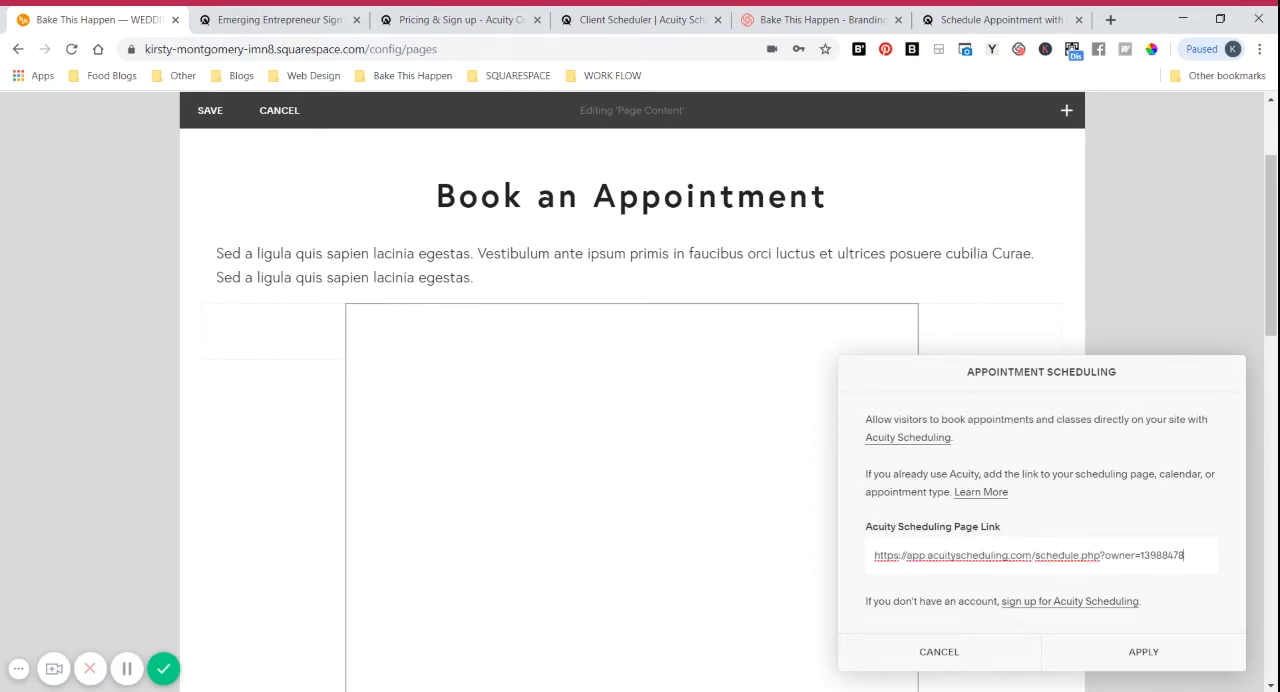
{"action": "left_click", "coordinate": [1140, 650]}
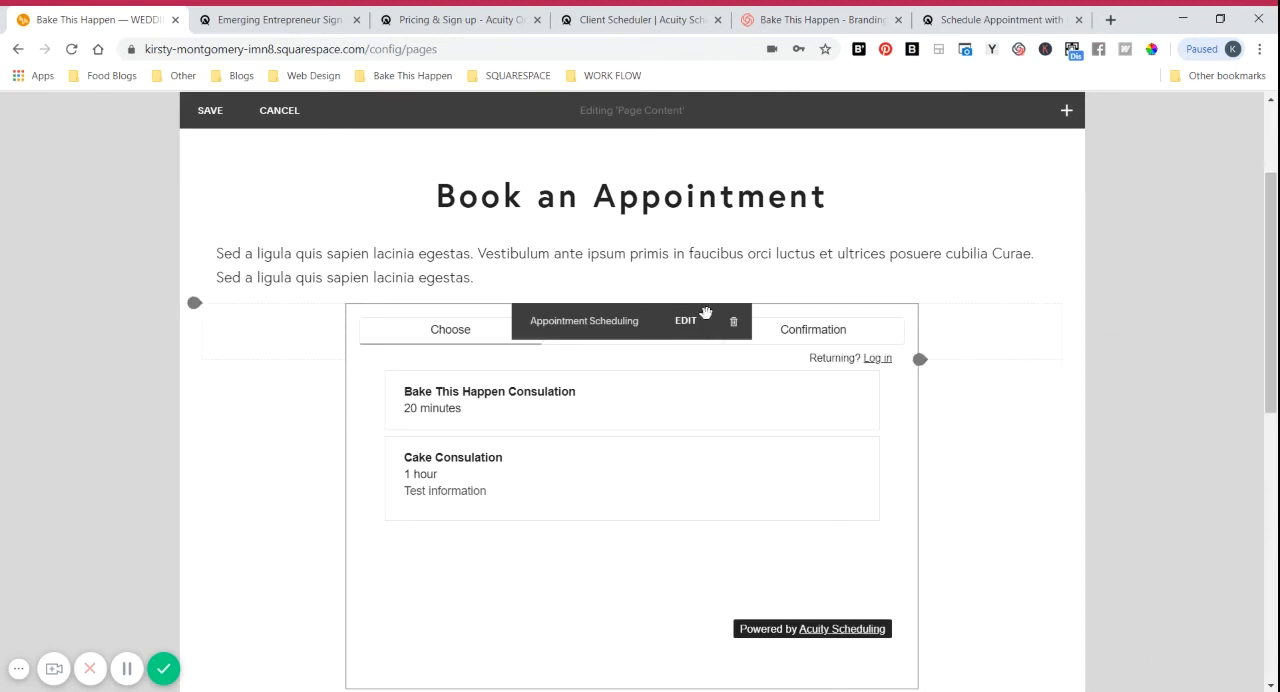
Step: Check the embedded scheduler block under "Book an Appointment" and save the page content
{"action": "scroll", "coordinate": [715, 576], "scroll_direction": "down", "scroll_amount": 2}
{"action": "scroll", "coordinate": [727, 578], "scroll_direction": "up", "scroll_amount": 1}
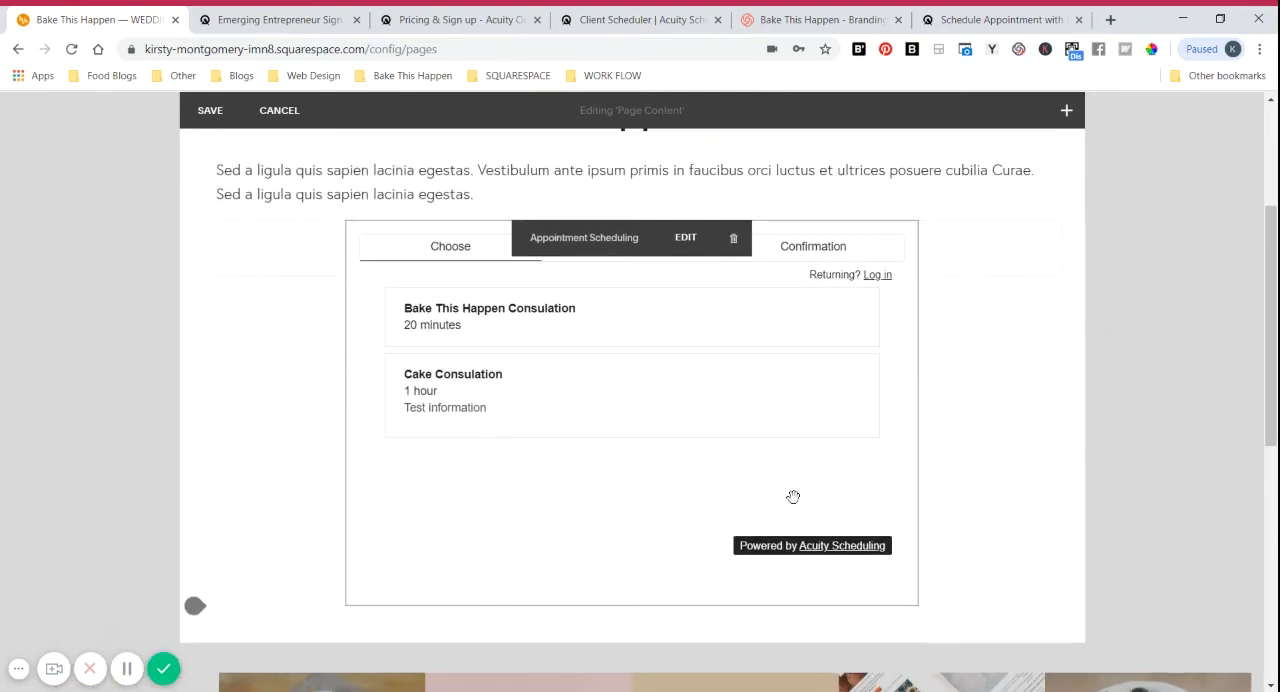
{"action": "scroll", "coordinate": [800, 448], "scroll_direction": "up", "scroll_amount": 1}
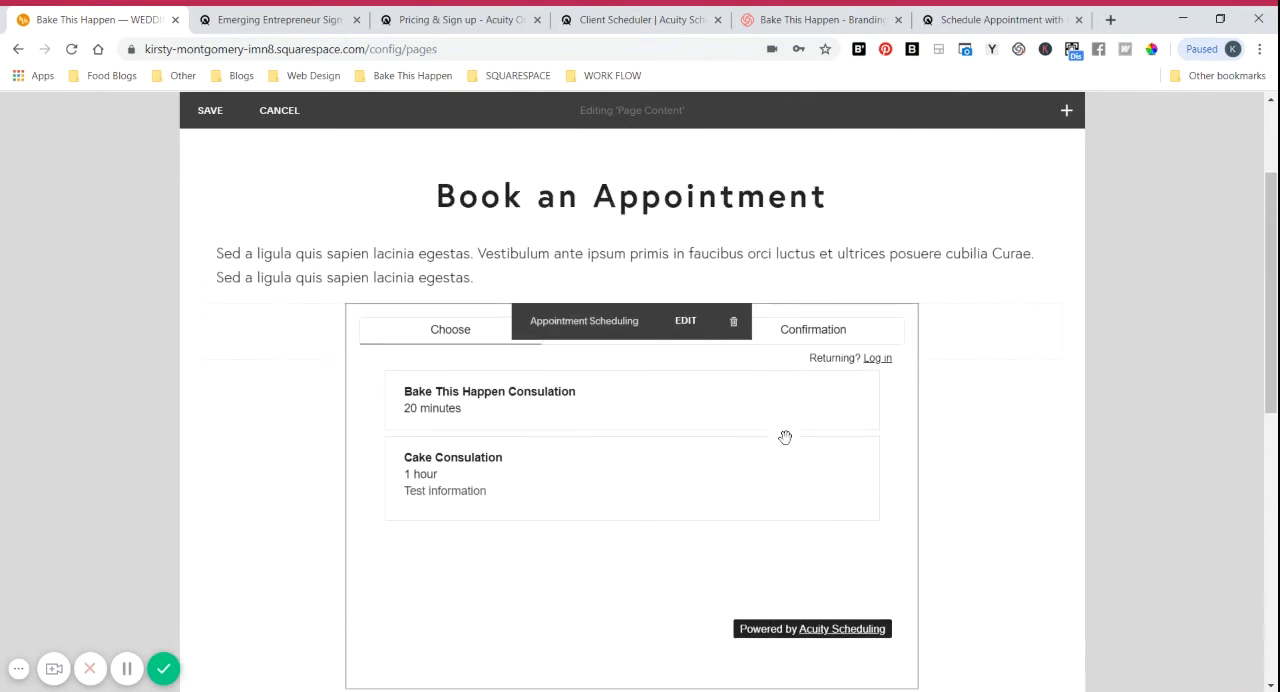
{"action": "left_click", "coordinate": [211, 112]}
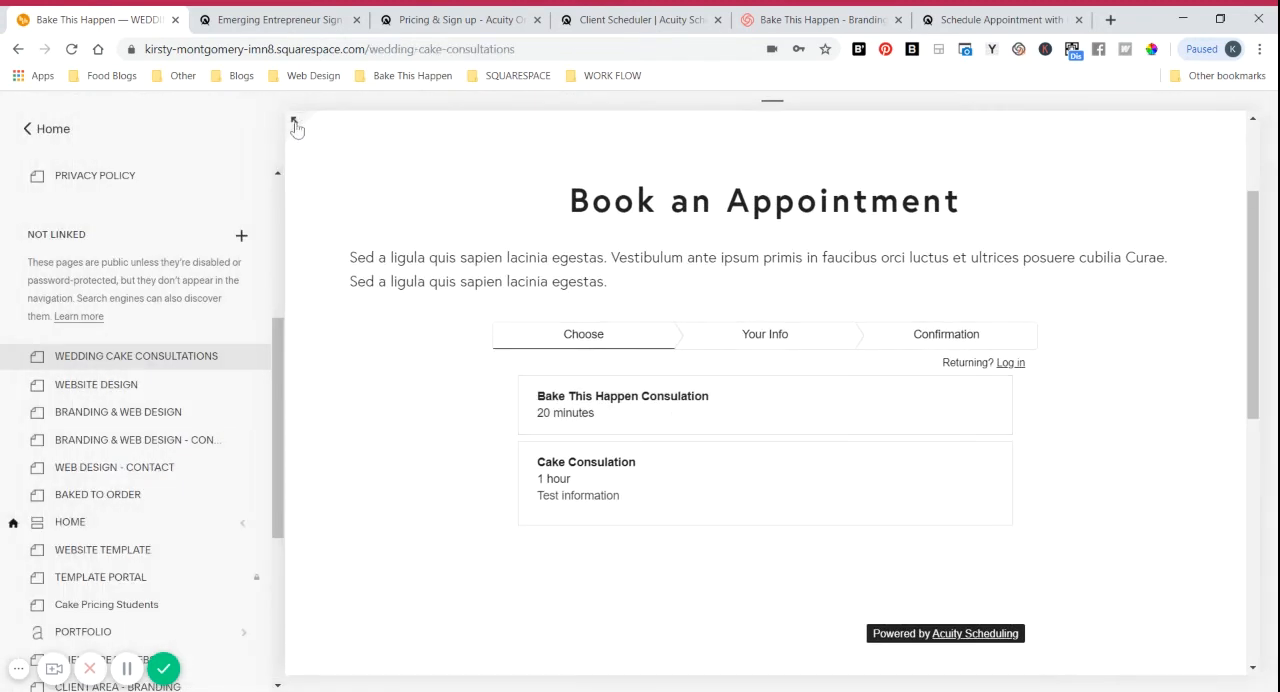
Step: Preview the page at full width and look at the Cake Consulation times offered on September 13, 2019 in the embedded scheduler
{"action": "left_click", "coordinate": [297, 123]}
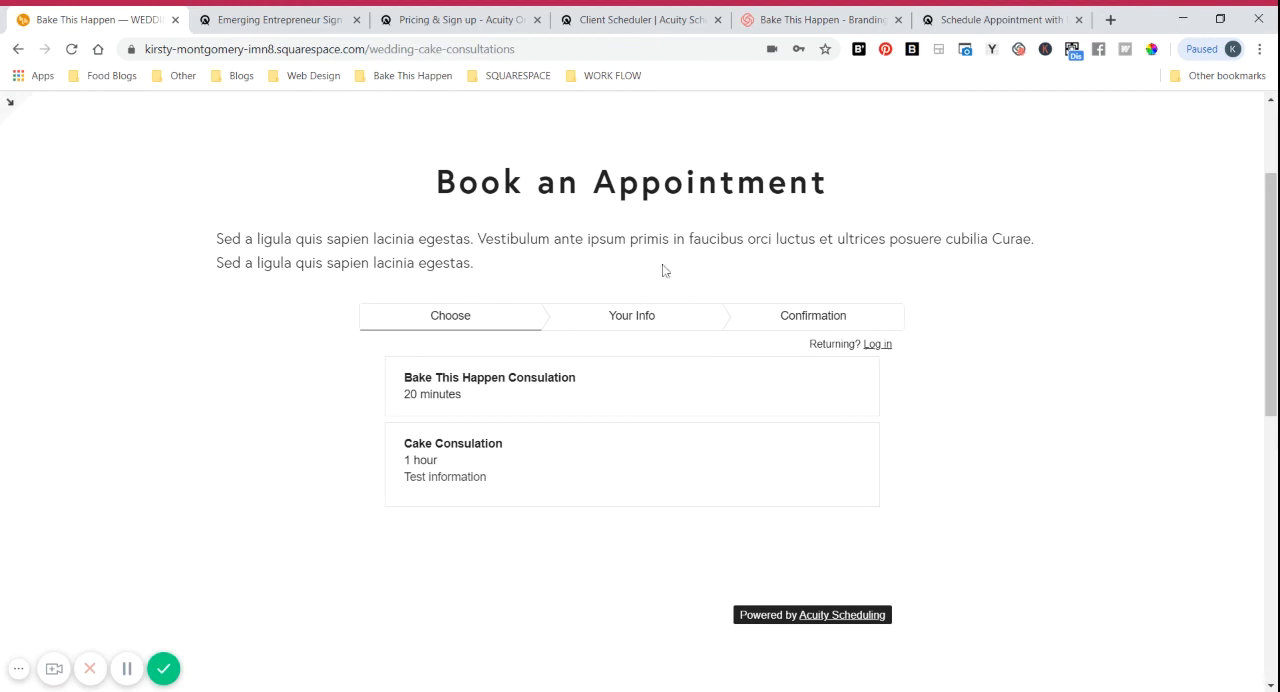
{"action": "left_click", "coordinate": [643, 463]}
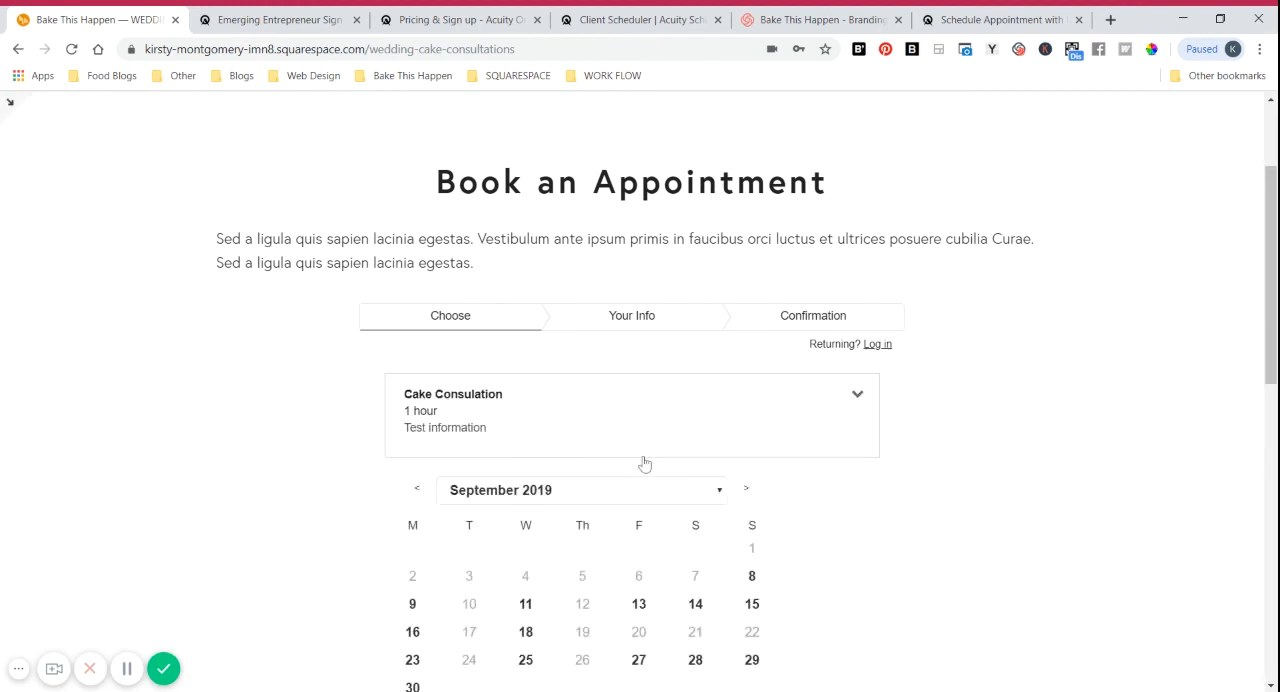
{"action": "scroll", "coordinate": [1057, 406], "scroll_direction": "down", "scroll_amount": 2}
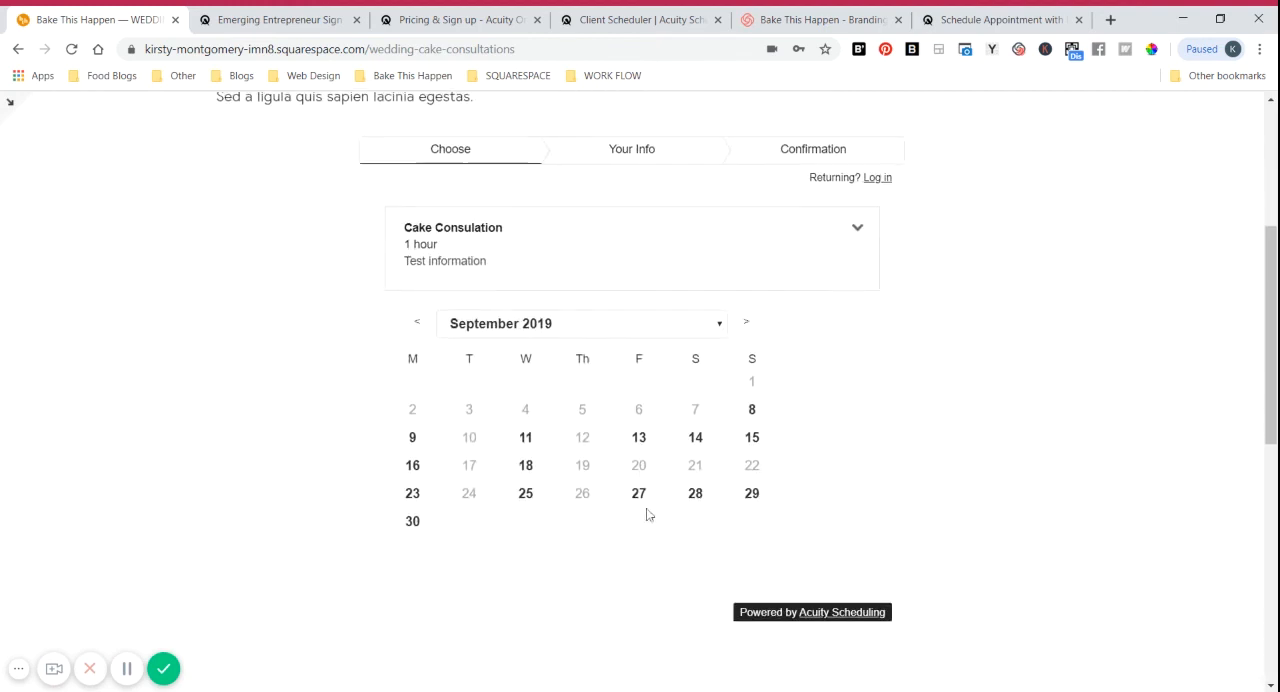
{"action": "left_click", "coordinate": [639, 437]}
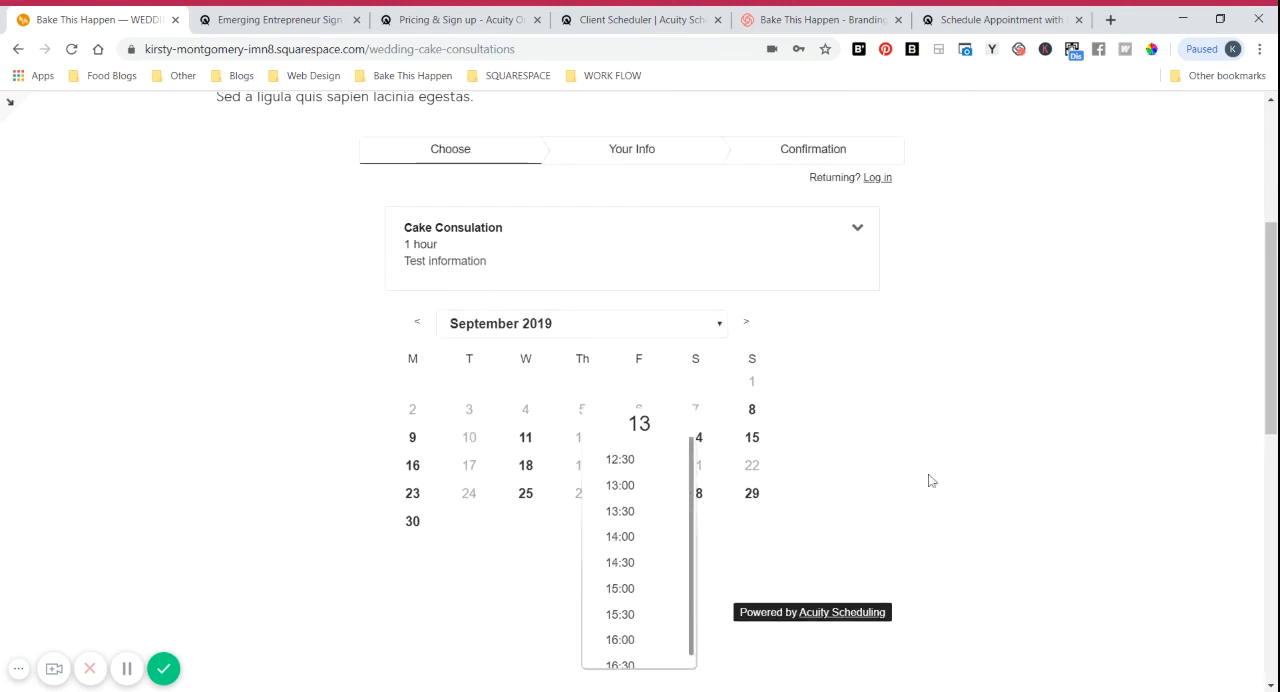
{"action": "scroll", "coordinate": [900, 388], "scroll_direction": "up", "scroll_amount": 3}
{"action": "scroll", "coordinate": [899, 388], "scroll_direction": "up", "scroll_amount": 2}
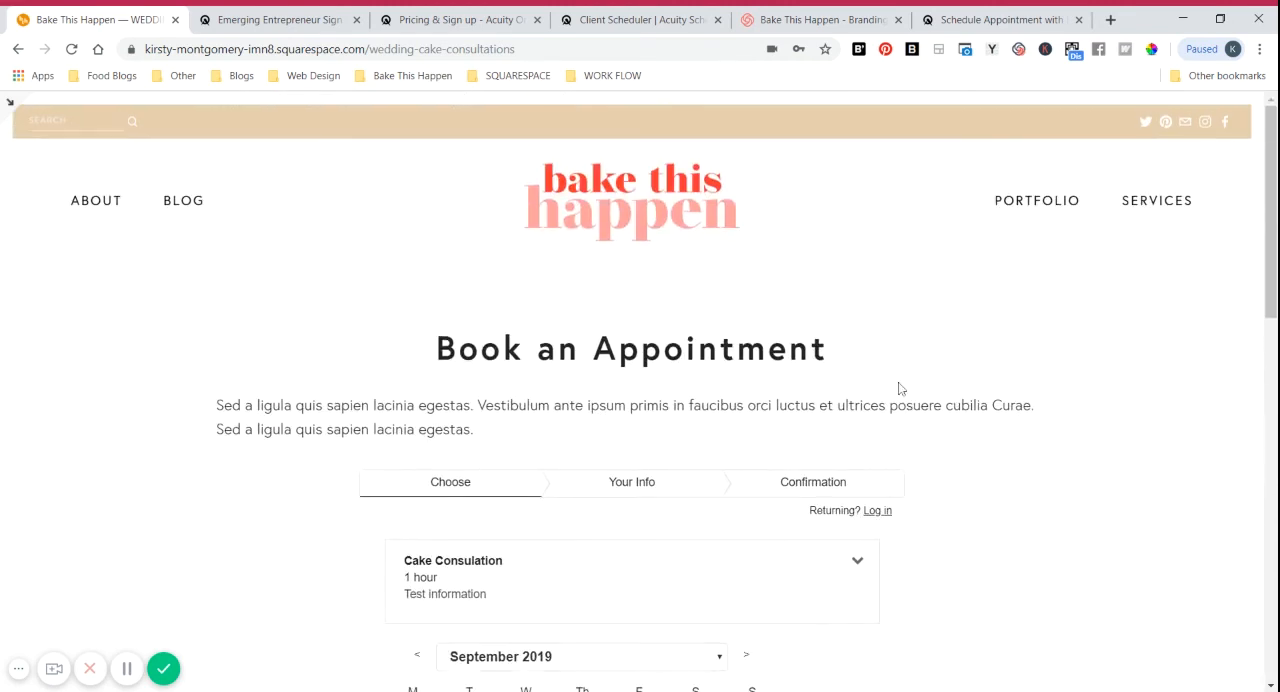